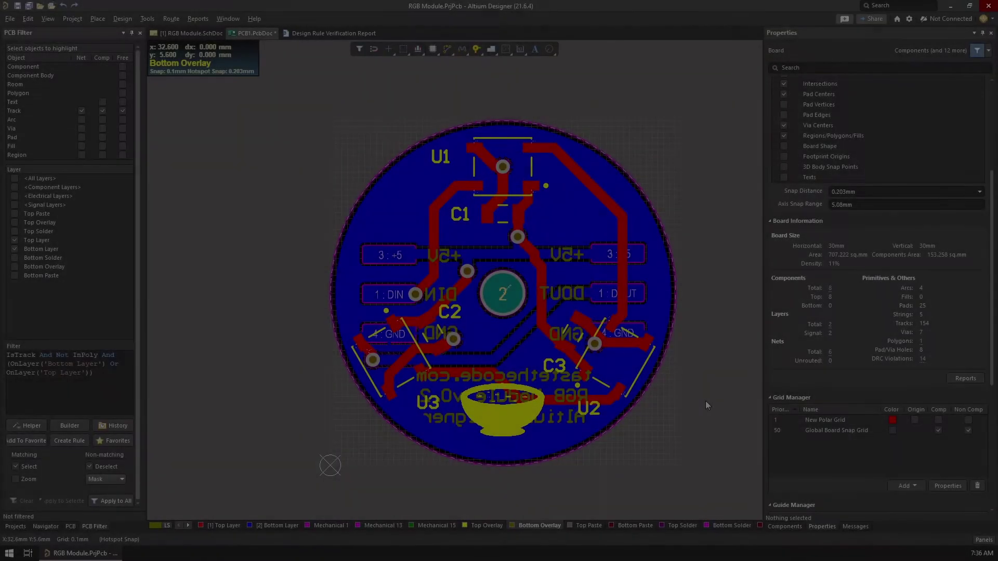
Step: Display the RGB module board in 3D, flip it to its underside and inspect the pads and silkscreen text
key("3")
key("v")
key("b")
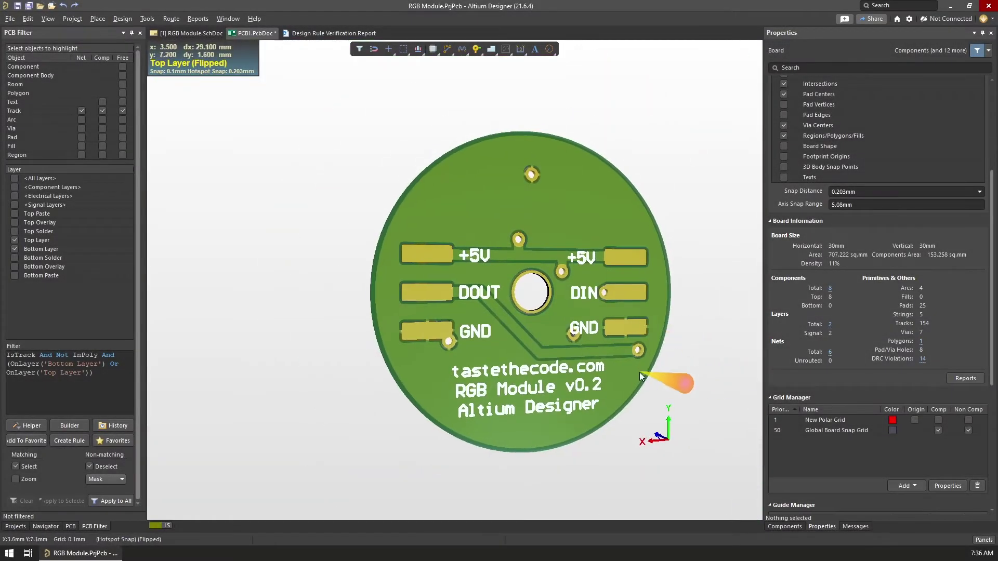
scroll(636, 361, "up", 4, "ctrl")
scroll(633, 361, "down", 4, "ctrl")
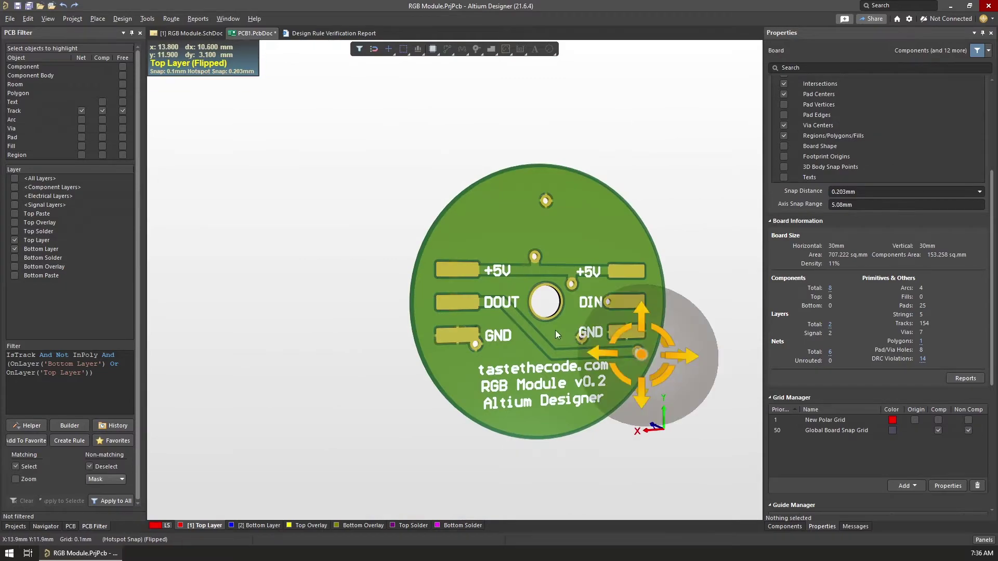
right_click_drag(637, 358, 594, 358, "shift")
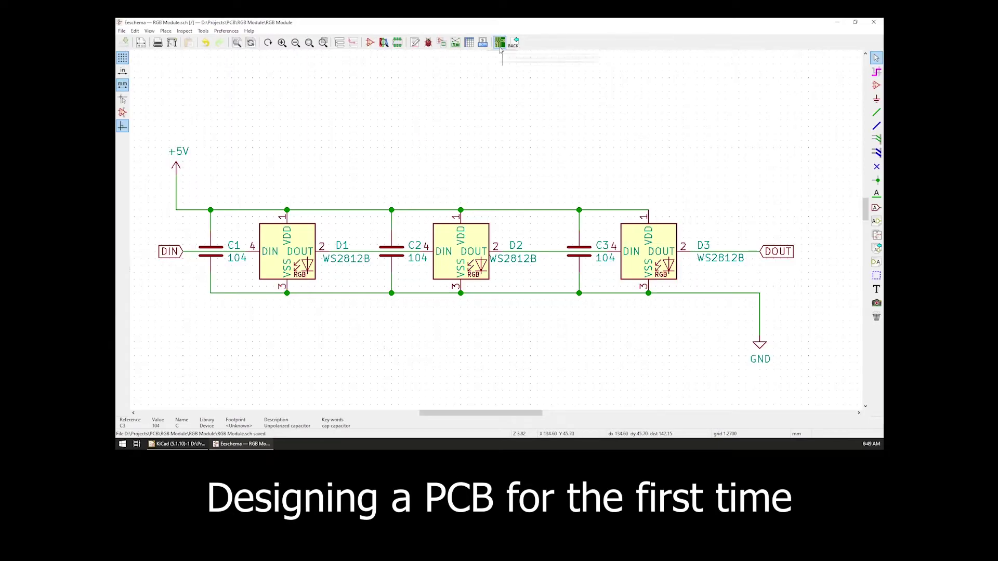
left_click(500, 43)
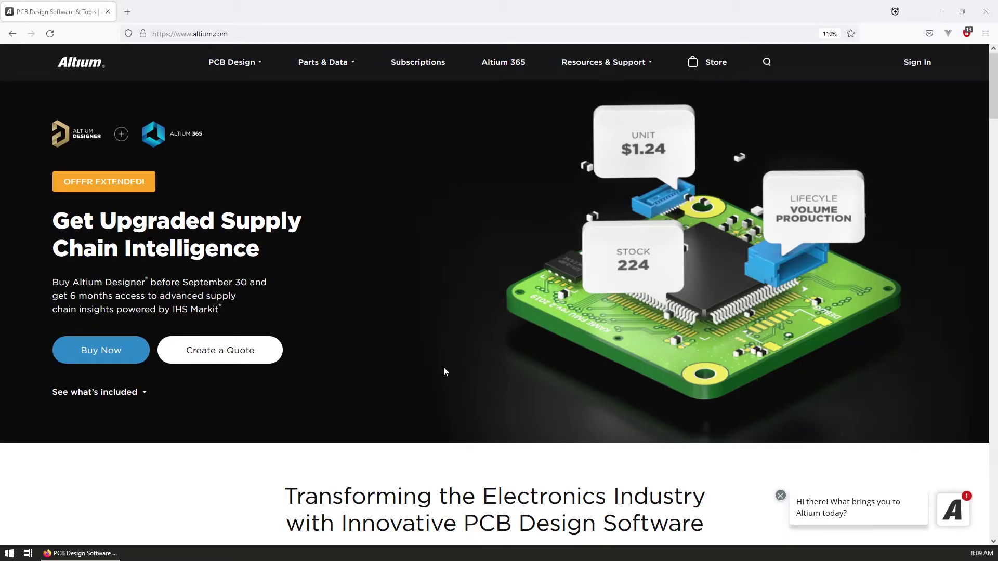
Step: Look through the Altium website's home page
scroll(453, 367, "down", 5)
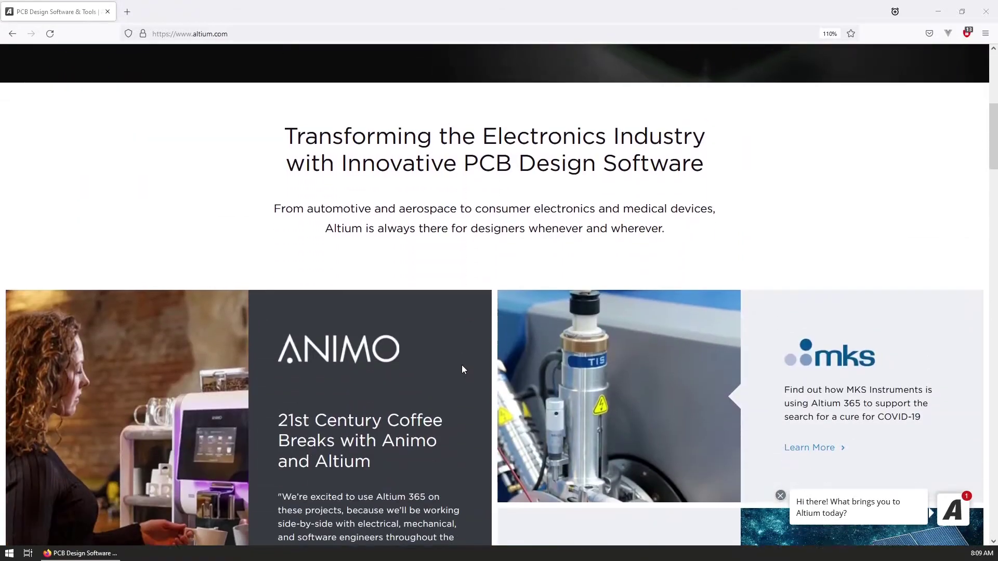
scroll(463, 366, "down", 4)
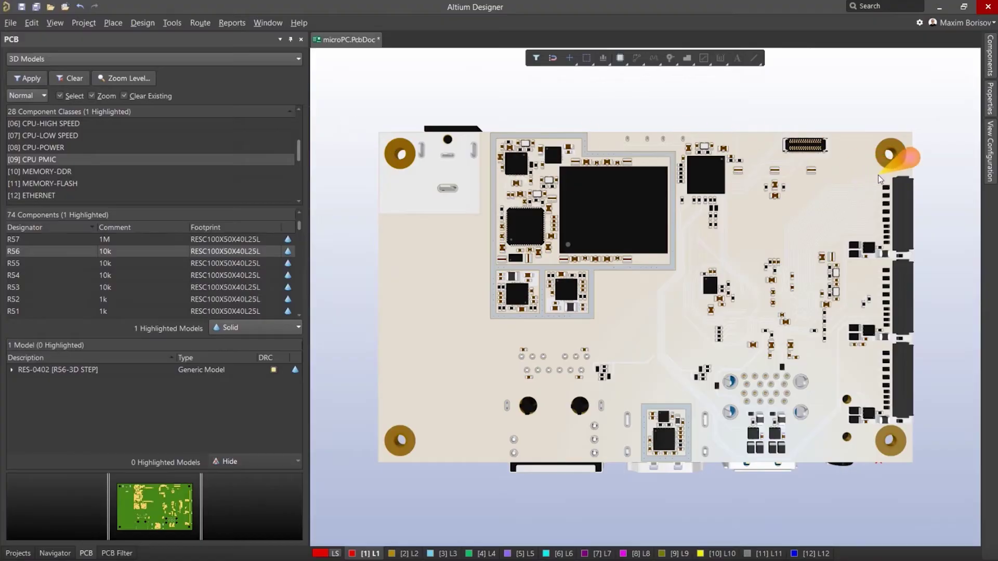
Step: Activate layer L12, highlight the net of the meandered trace near the corner mounting hole and follow its route across the 3D board
scroll(878, 175, "up", 6, "ctrl")
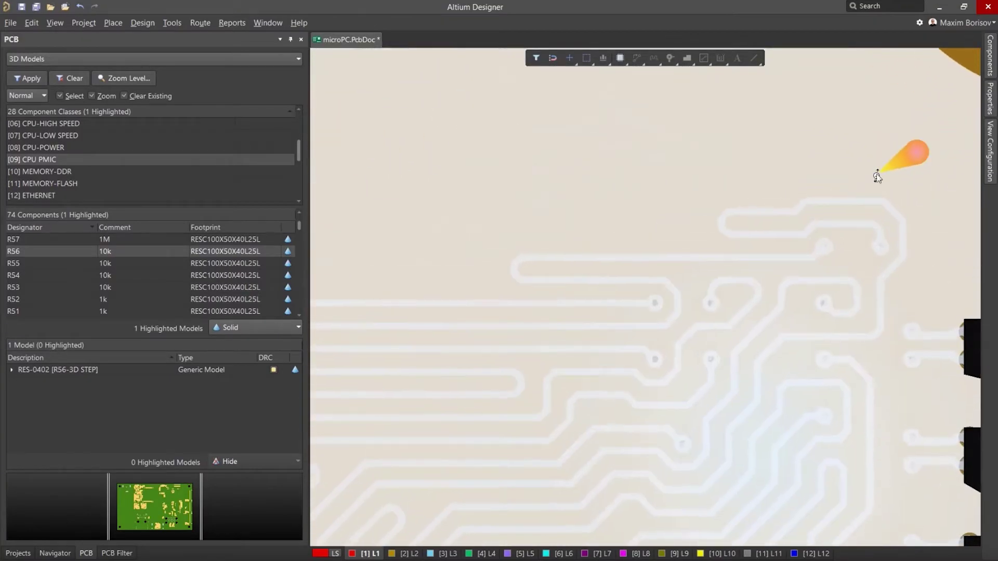
left_click(812, 554)
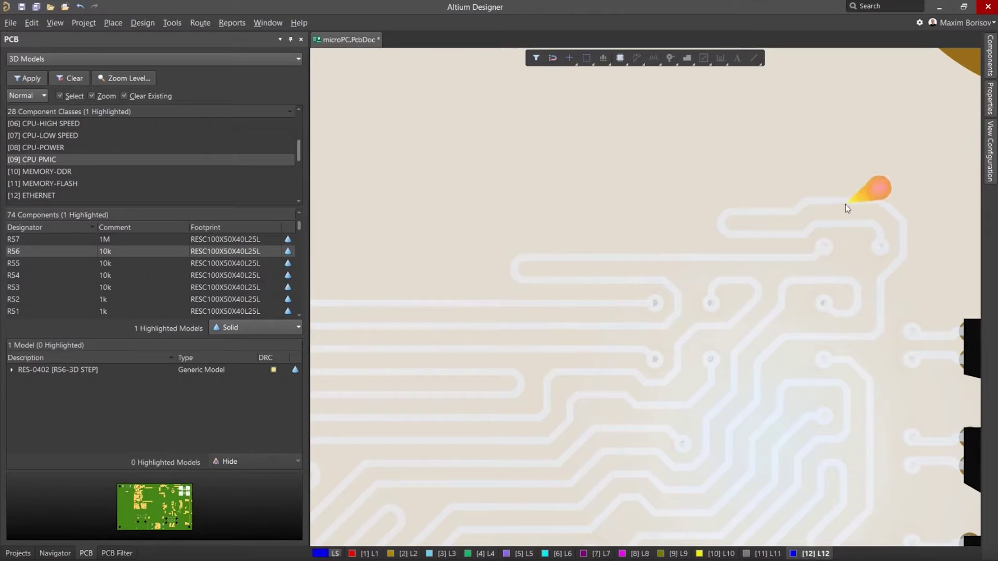
left_click(846, 204, "ctrl")
scroll(705, 237, "down", 5, "ctrl")
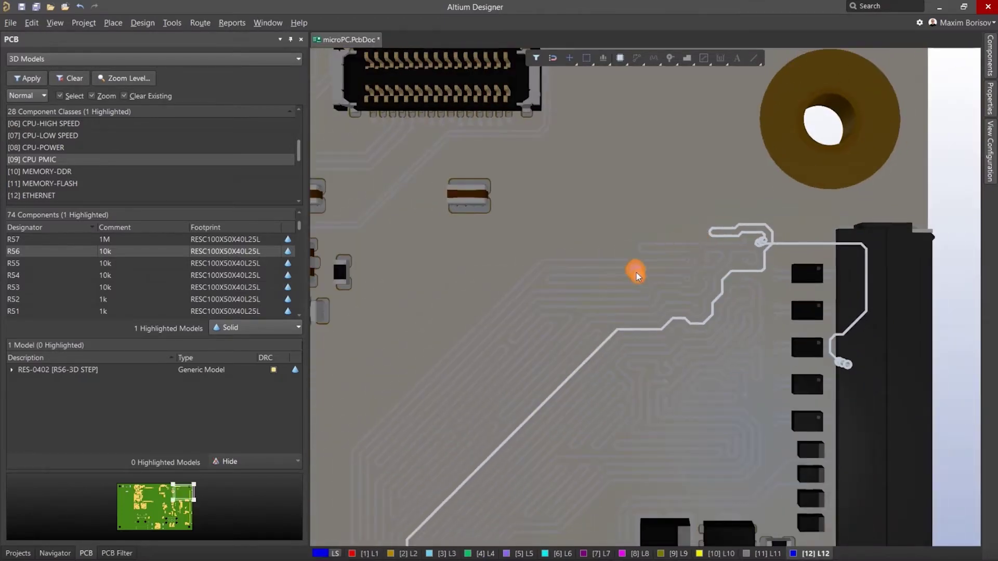
scroll(636, 276, "down", 4)
scroll(635, 311, "down", 7)
middle_click_drag(429, 312, 429, 308)
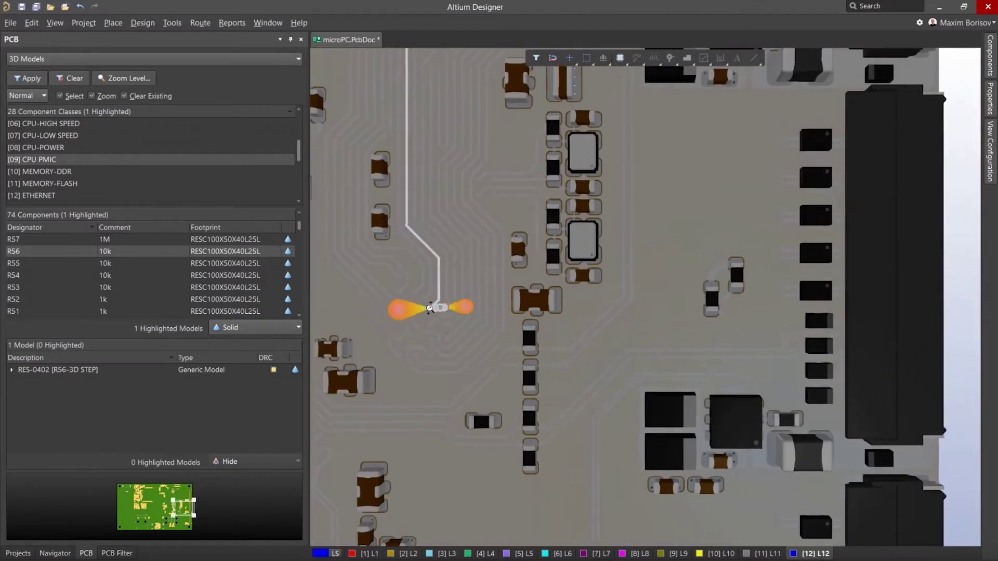
scroll(430, 308, "up", 3, "ctrl")
right_click_drag(446, 308, 679, 287, "shift")
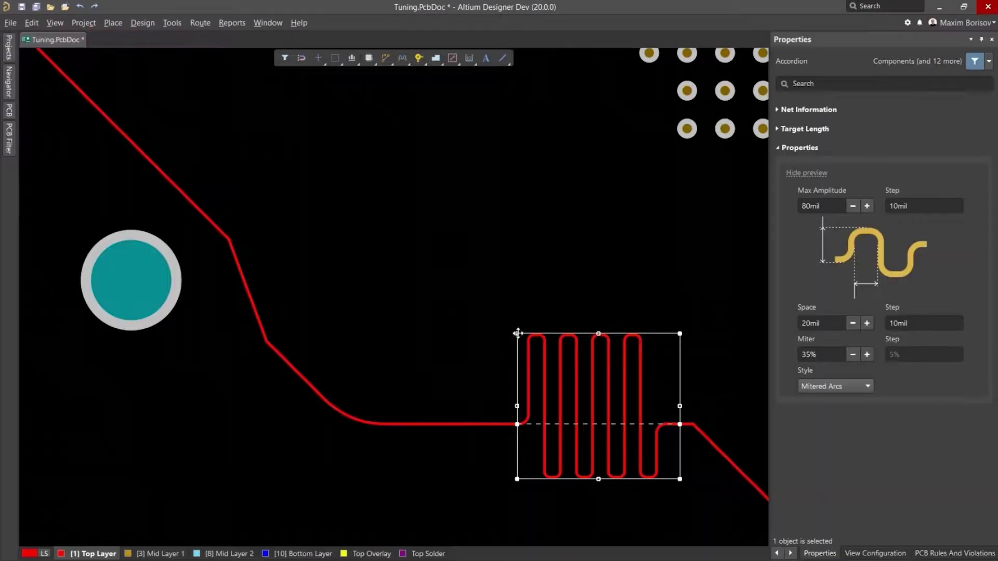
Step: Stretch the accordion length-tuning pattern along the track by its upper corner handle
mouse_move(517, 333)
left_mouse_down()
mouse_move(484, 318)
mouse_move(457, 352)
mouse_move(263, 329)
mouse_move(150, 244)
mouse_move(180, 314)
left_mouse_up()
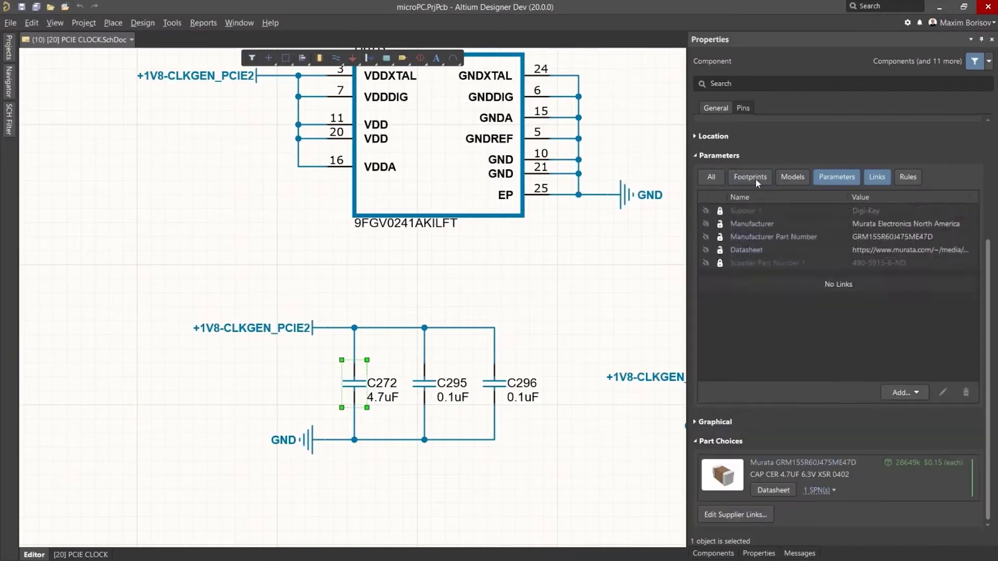
right_click(352, 127)
left_click(412, 134)
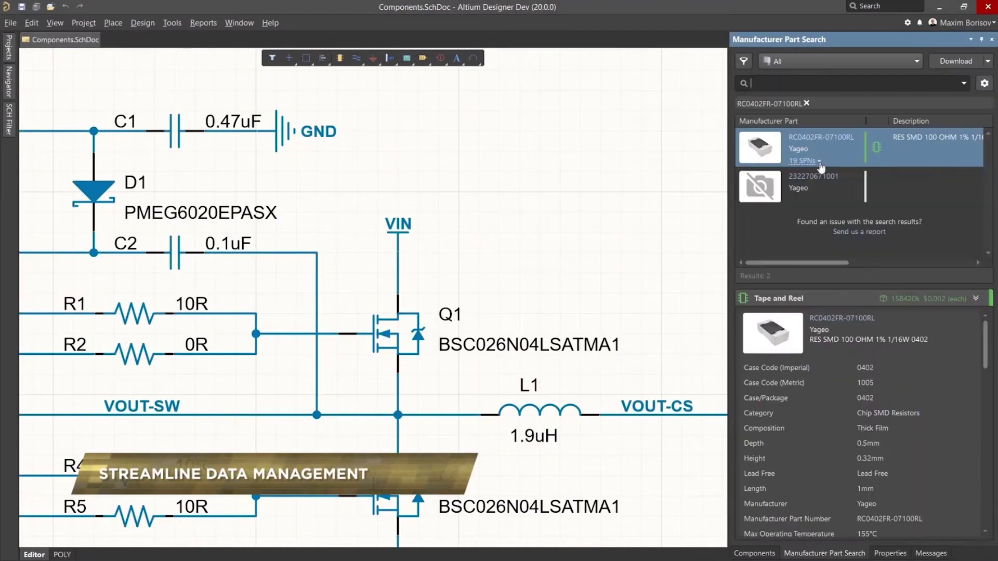
left_click(819, 161)
right_click(806, 146)
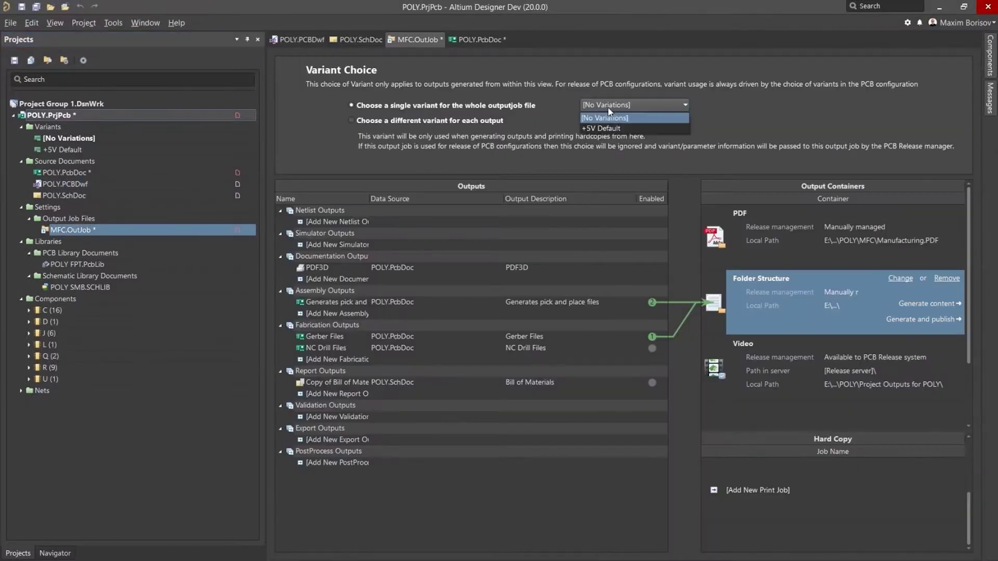
left_click(616, 116)
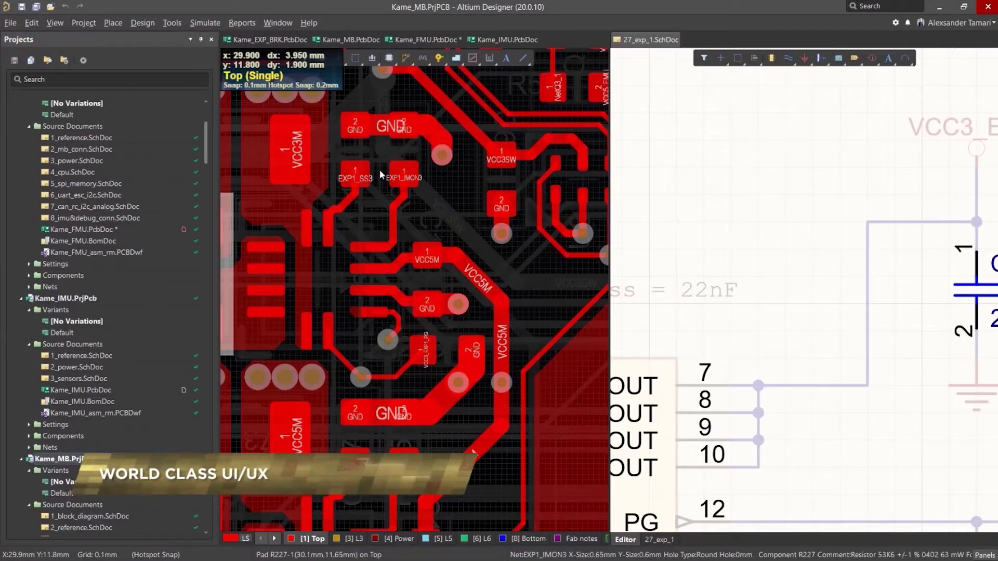
left_click(380, 170)
left_click(399, 152)
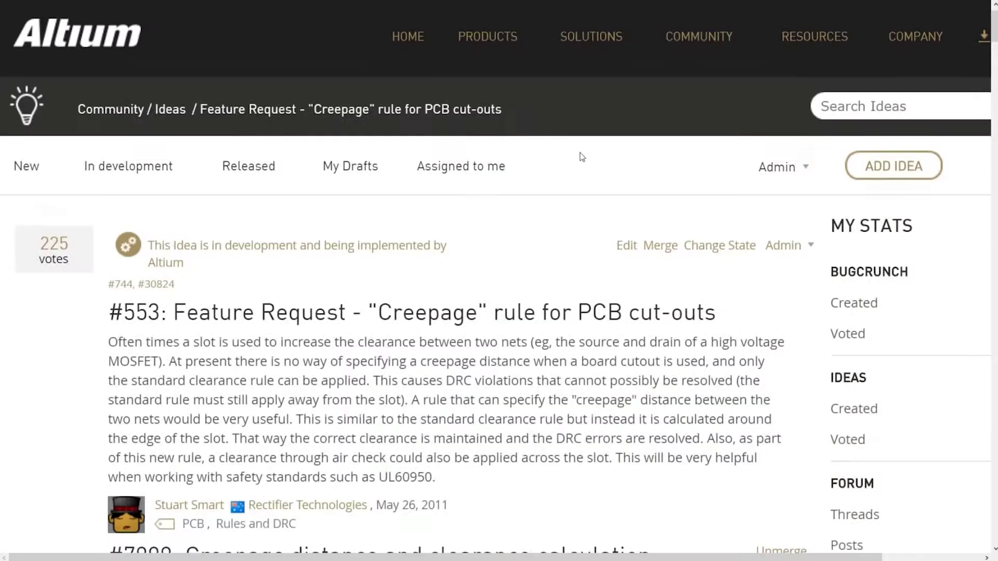
Step: Read through the community idea page about a creepage rule for PCB cut-outs and its merged requests
scroll(579, 156, "down", 15)
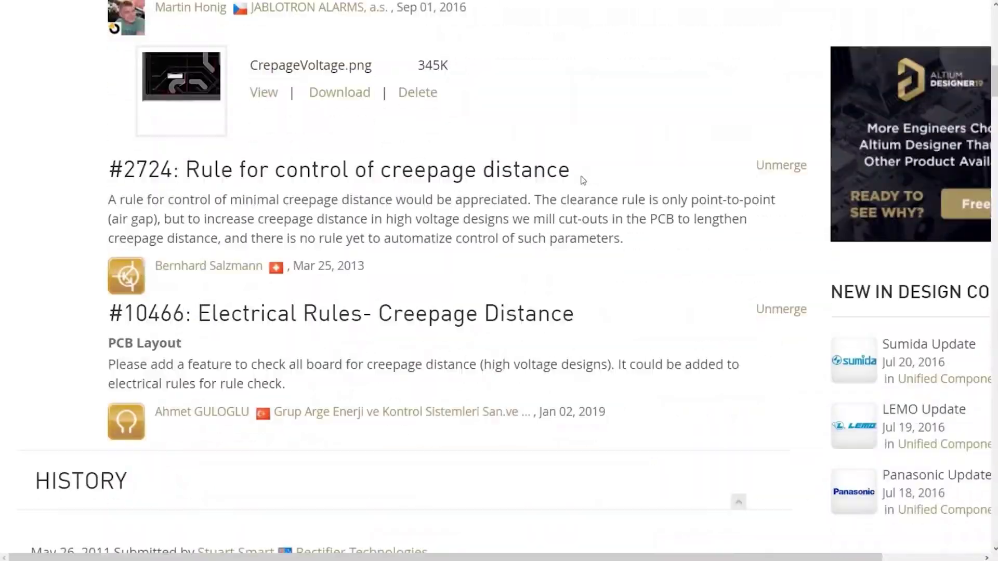
scroll(580, 181, "down", 10)
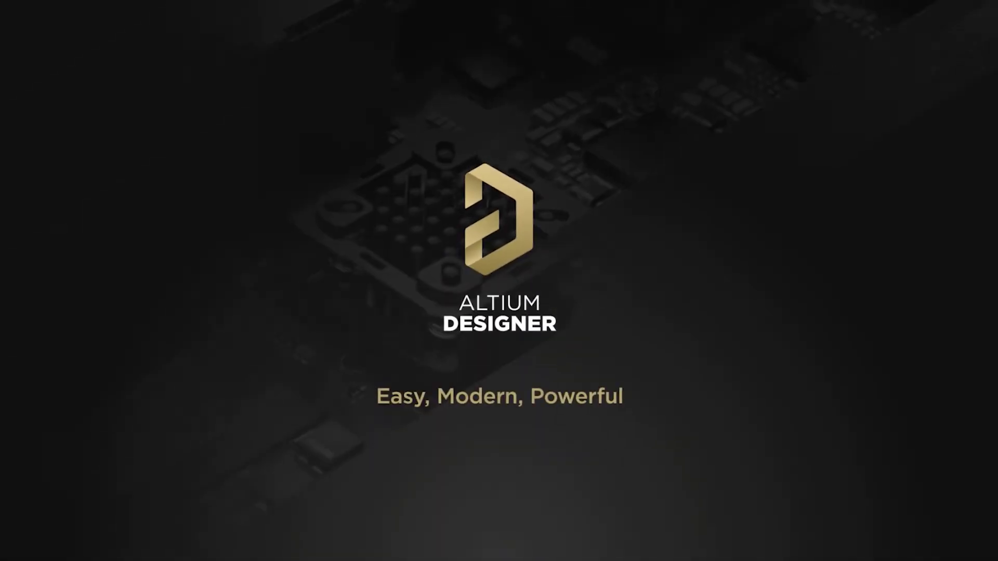
Step: Review the installable design features, including Touch Sensor Support and the contents of Platform Extensions and Importers\Exporters
left_click(447, 267)
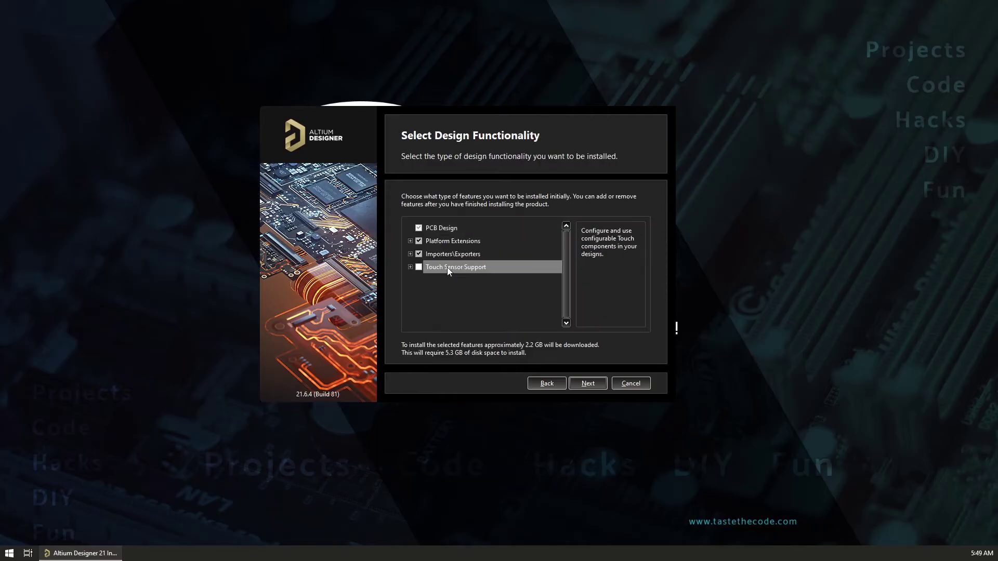
left_click(410, 242)
left_click(410, 242)
left_click(410, 254)
scroll(500, 262, "down", 5)
scroll(500, 262, "up", 5)
left_click(410, 254)
left_click(468, 254)
Step: Accept the selected design functionality and continue through the installer to install Altium Designer
left_click(588, 381)
left_click(588, 383)
left_click(588, 383)
left_click(588, 383)
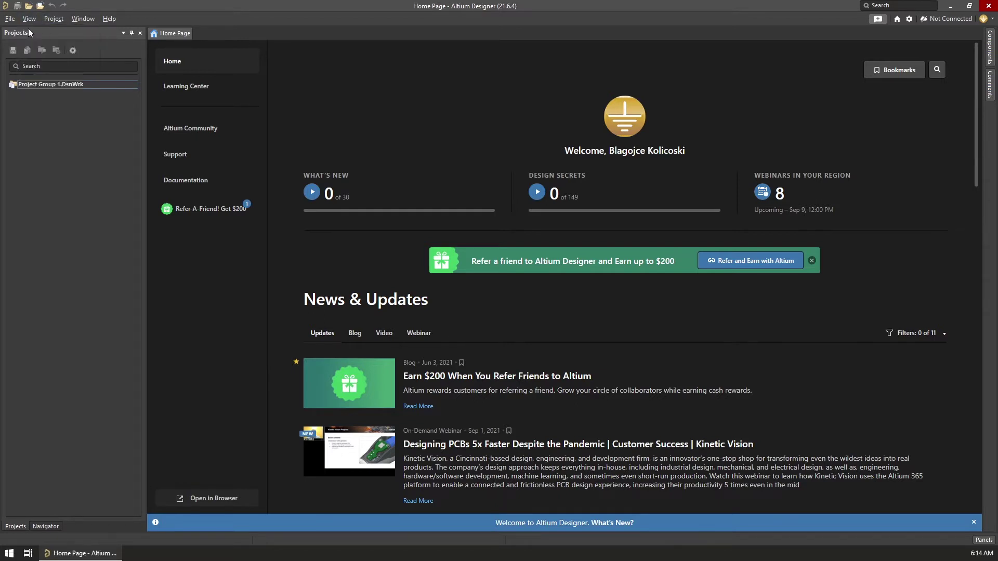
Step: Create an empty local PCB project named RGB Module in the default projects folder
left_click(10, 19)
mouse_move(23, 32)
left_click(163, 31)
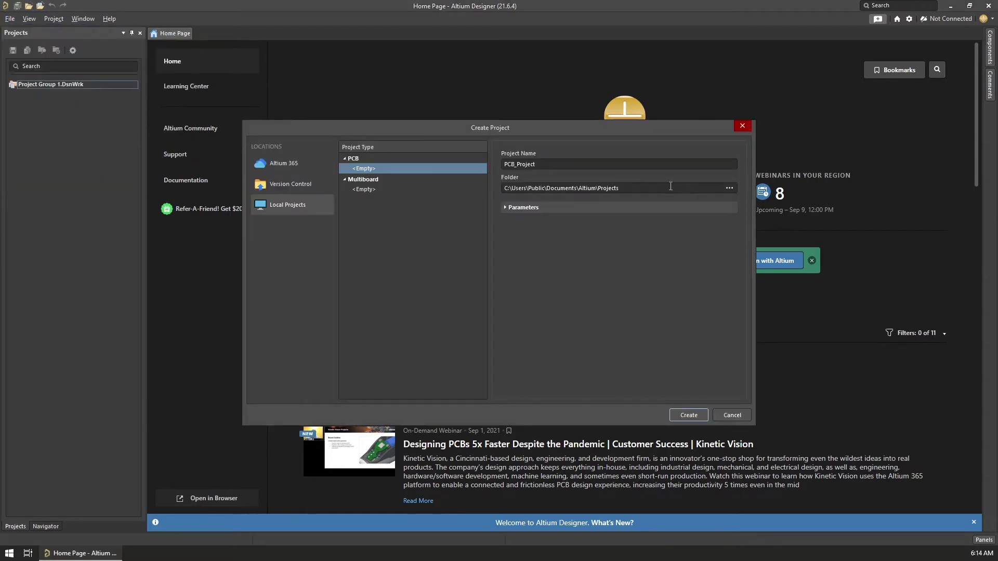
double_click(567, 165)
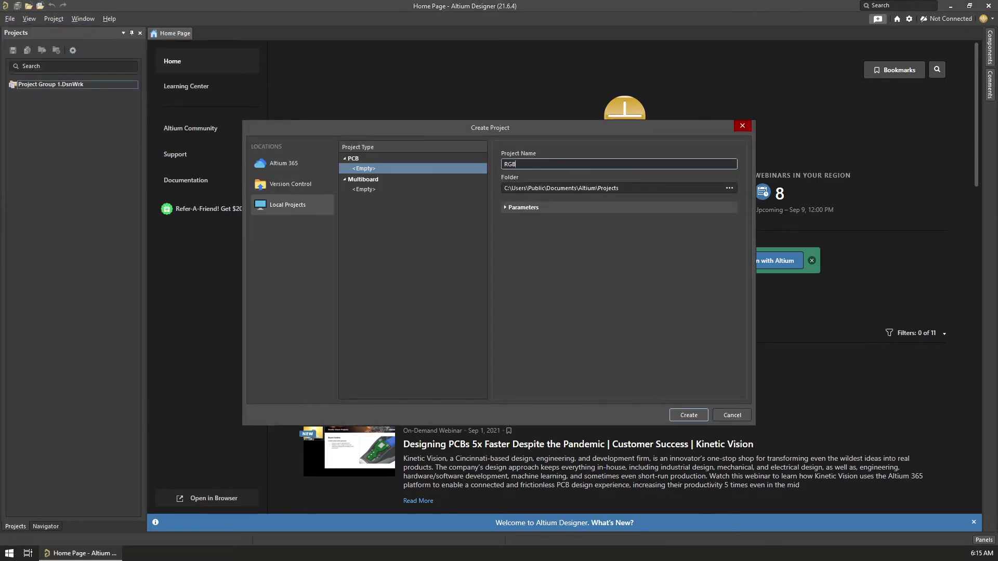
left_click(505, 208)
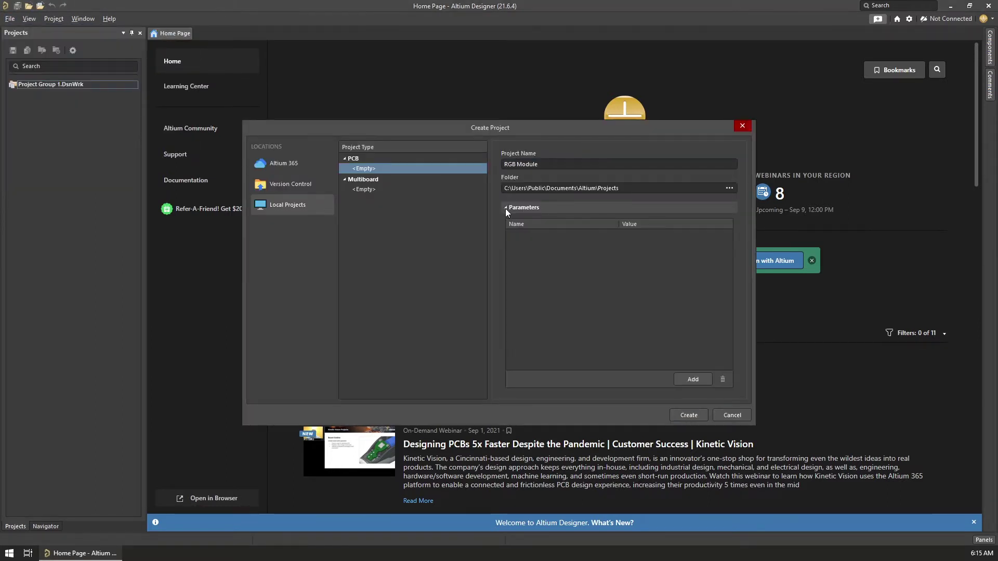
left_click(505, 208)
left_click(680, 415)
Step: Add a new schematic sheet to the RGB Module project
right_click(42, 93)
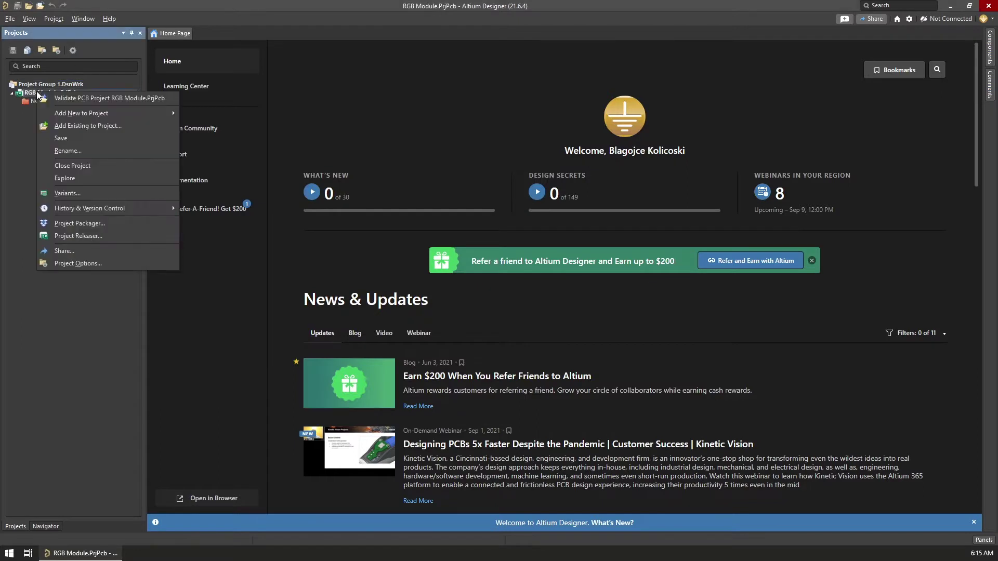
mouse_move(85, 113)
left_click(200, 114)
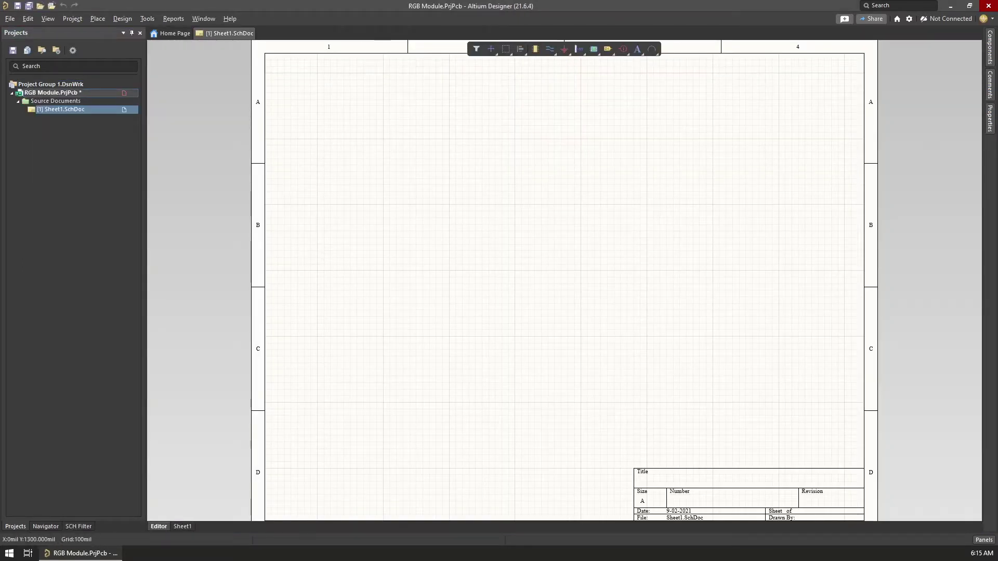
key("shift+F12")
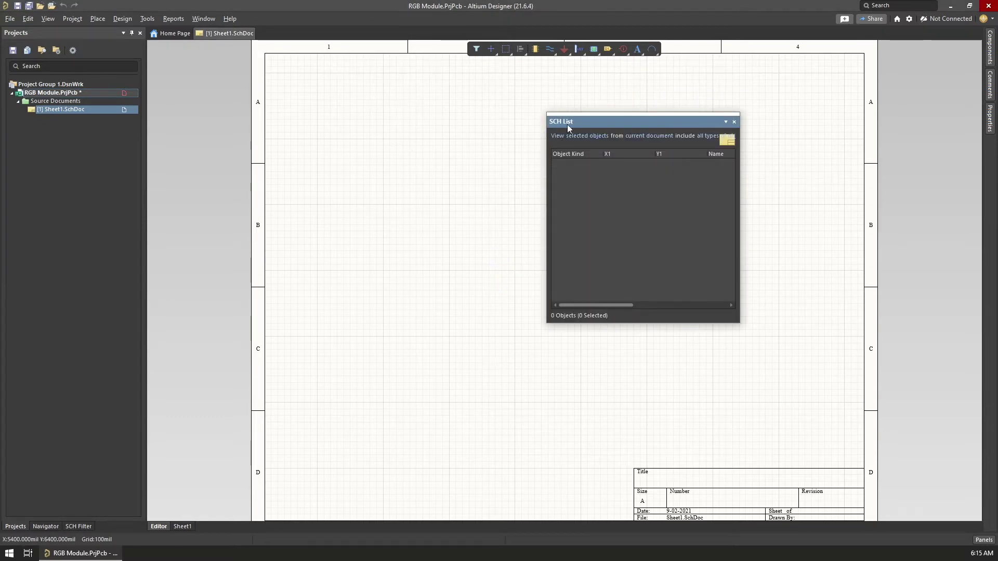
left_click(733, 122)
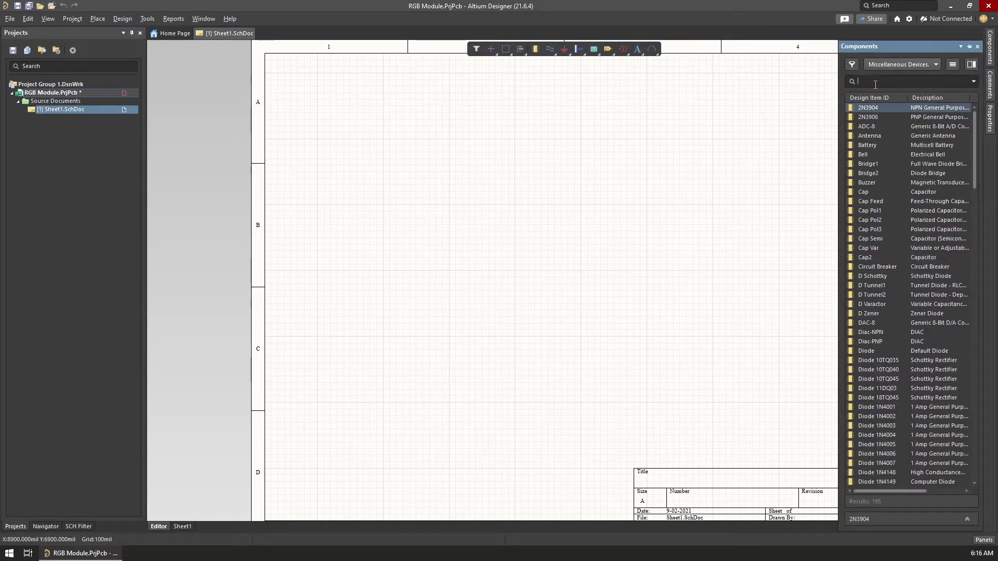
Step: Search the component library for ws2812 and extend the search to manufacturer parts
type("12")
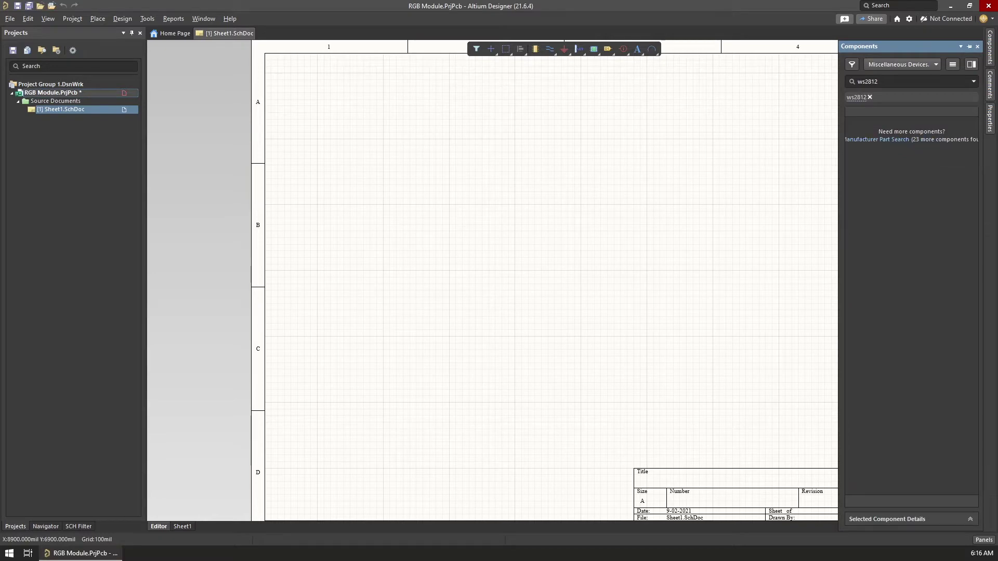
left_click(871, 143)
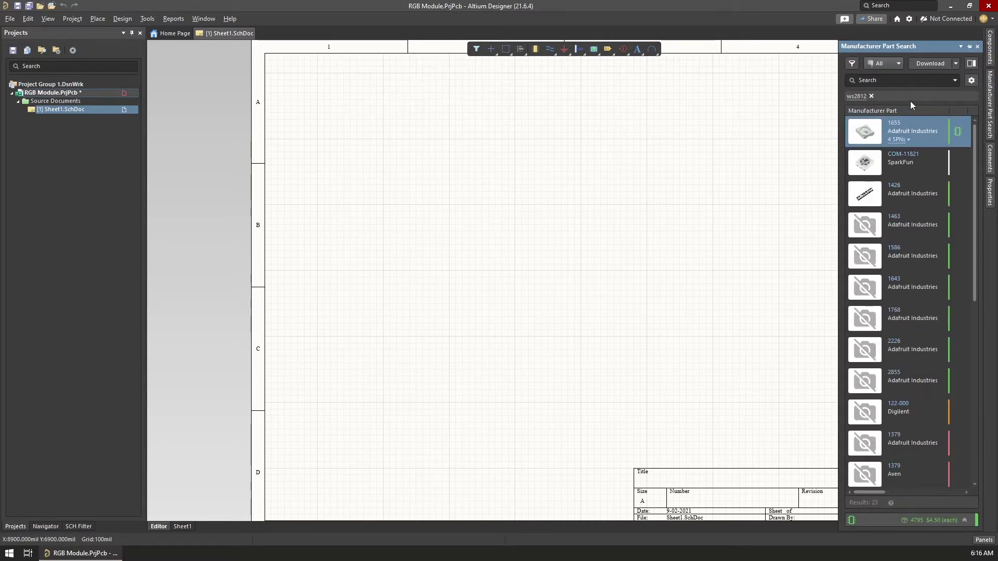
Step: Expand the supplier offers of Adafruit part 1655 and widen the part search results to show all their details
left_click(908, 140)
left_click_drag(839, 164, 614, 166)
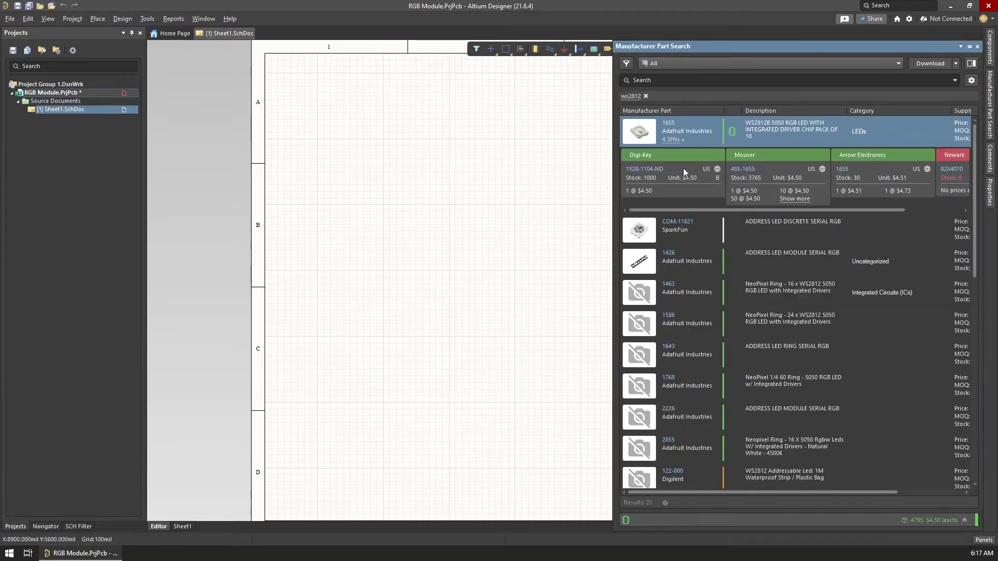
left_click_drag(545, 183, 538, 183)
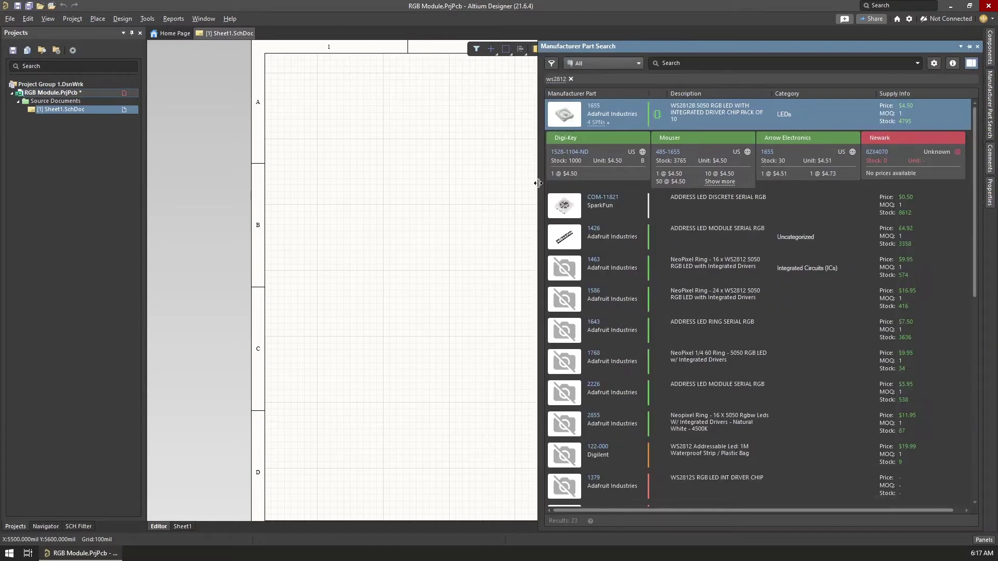
Step: Look through the ws2812 part results, checking the SparkFun COM-11821 and World Products WS2812B entries
left_click(563, 210)
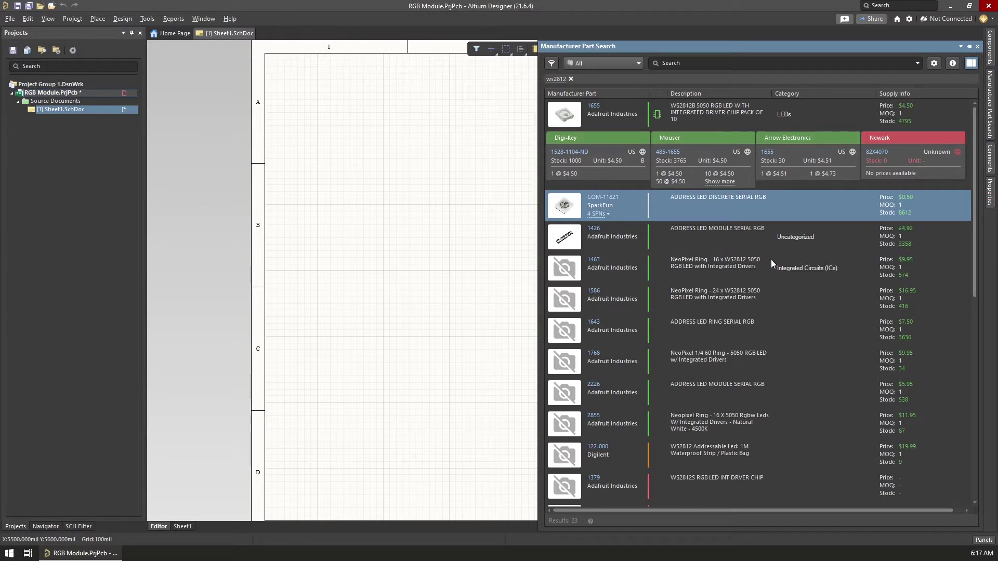
scroll(772, 262, "down", 3)
left_click(635, 422)
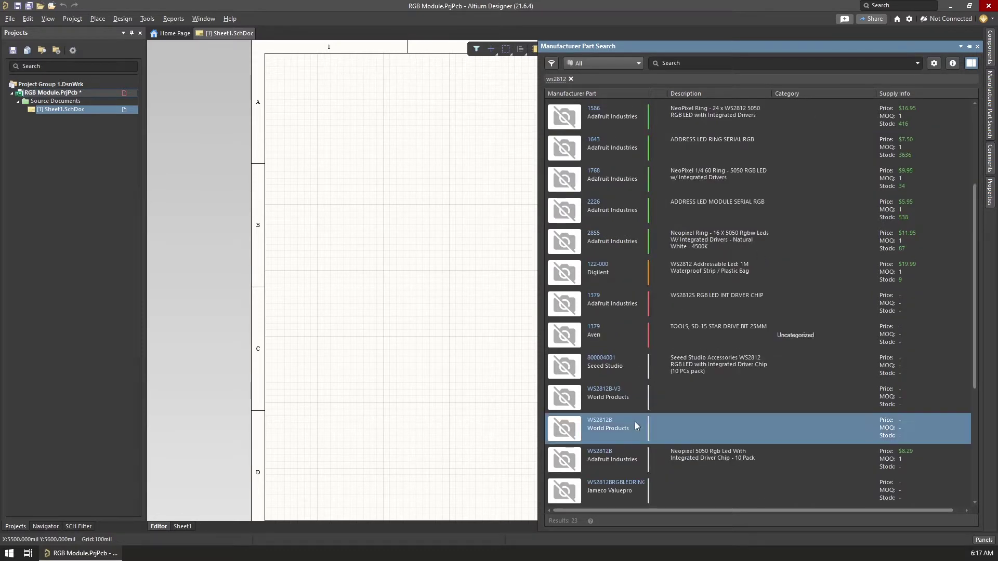
scroll(707, 353, "up", 3)
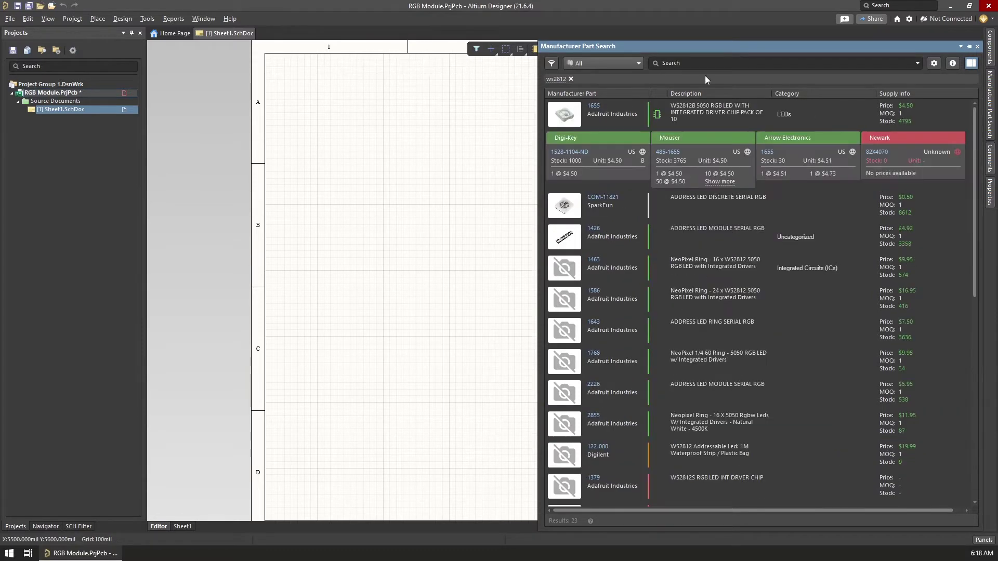
scroll(653, 281, "down", 10)
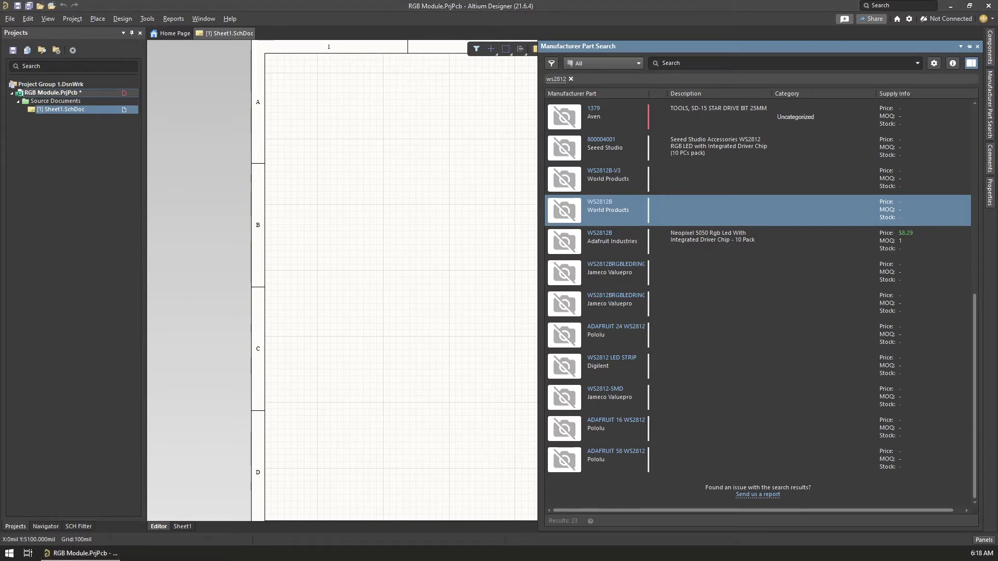
Step: Place the Adafruit Industries 1655 WS2812B LED from the part results on the schematic sheet
scroll(705, 204, "up", 5)
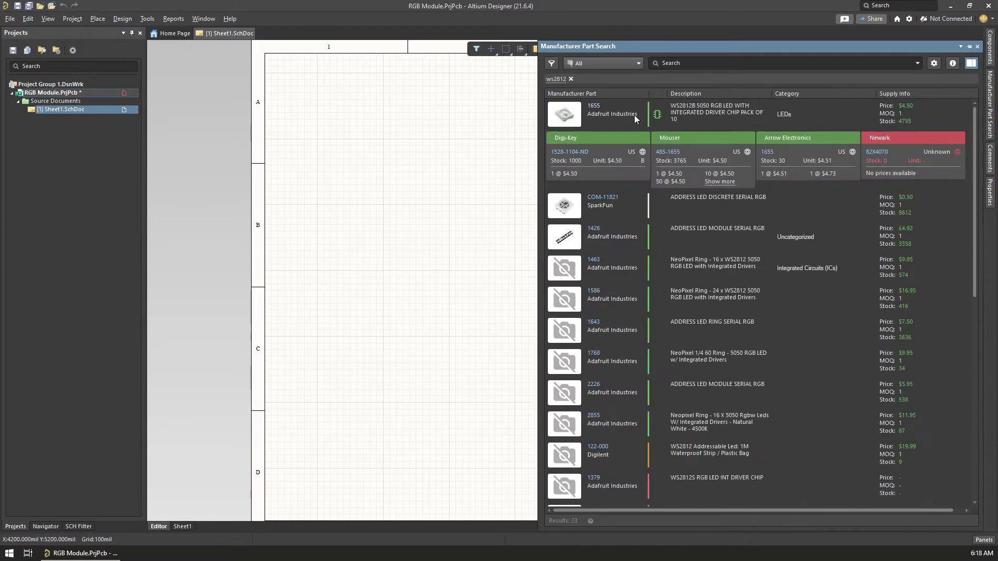
left_click(602, 115)
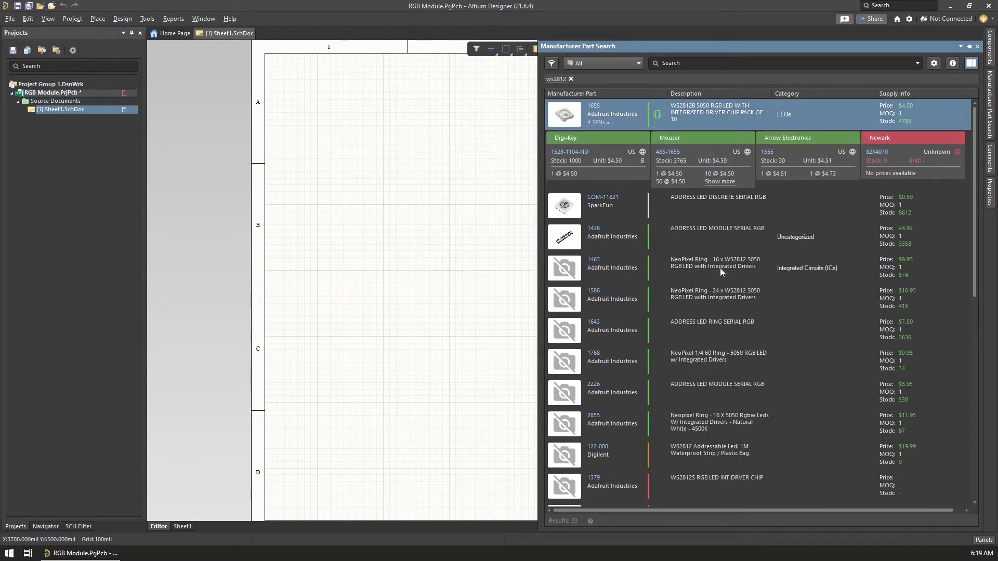
right_click(608, 111)
left_click(603, 118)
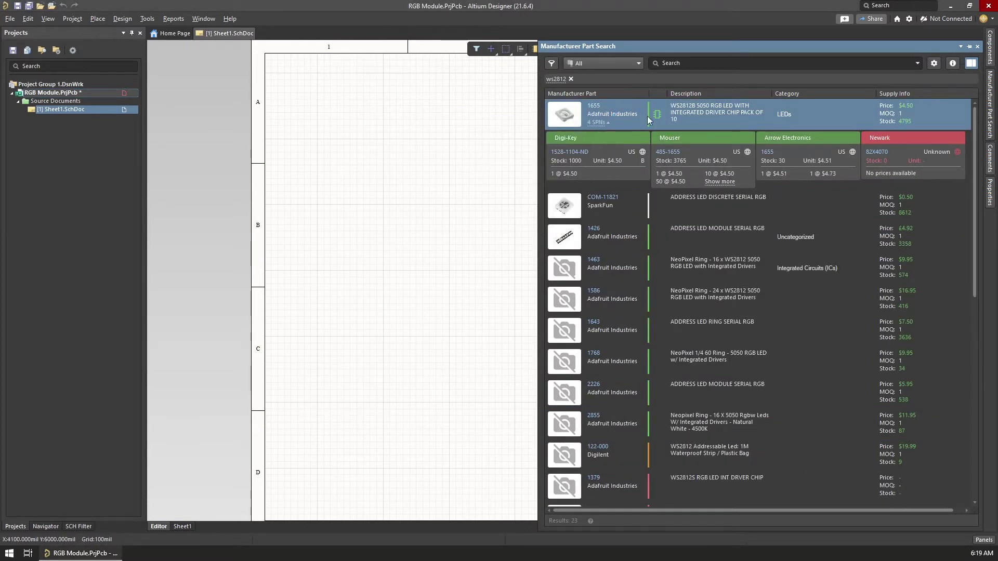
right_click(626, 116)
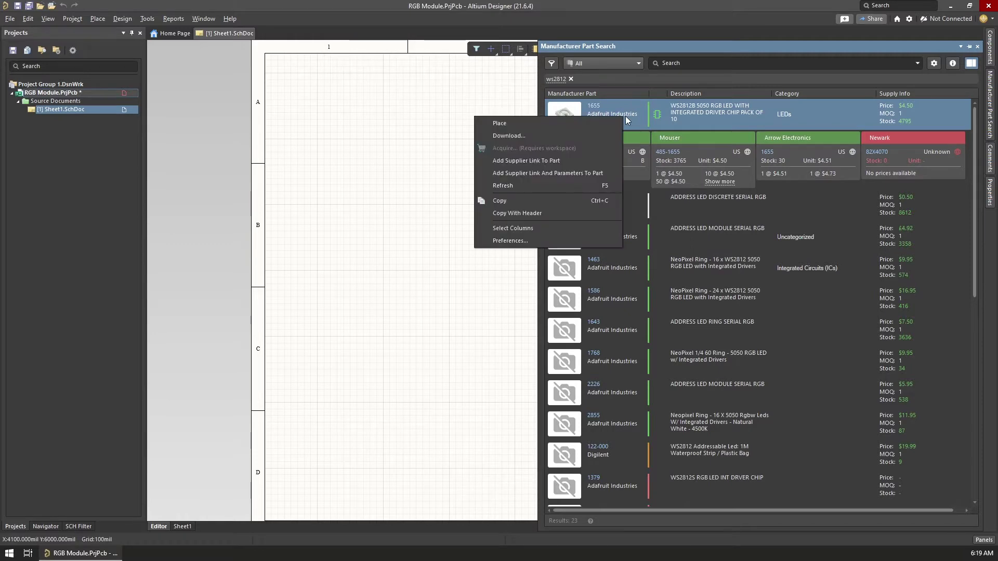
left_click(498, 124)
left_click(495, 230)
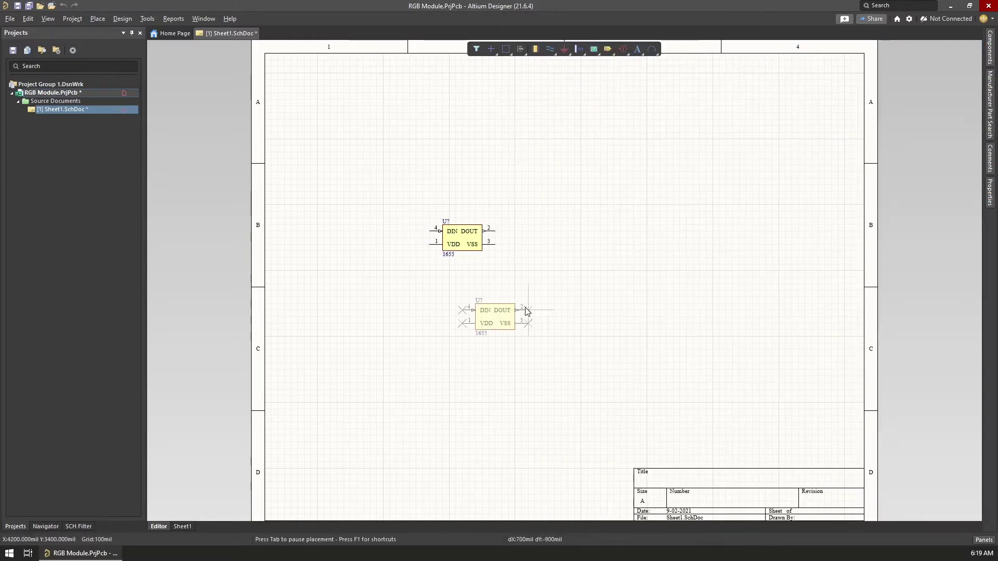
Step: Place two more 1655 LEDs in a horizontal row beside the first one and end the placement
key("Right")
key("Right")
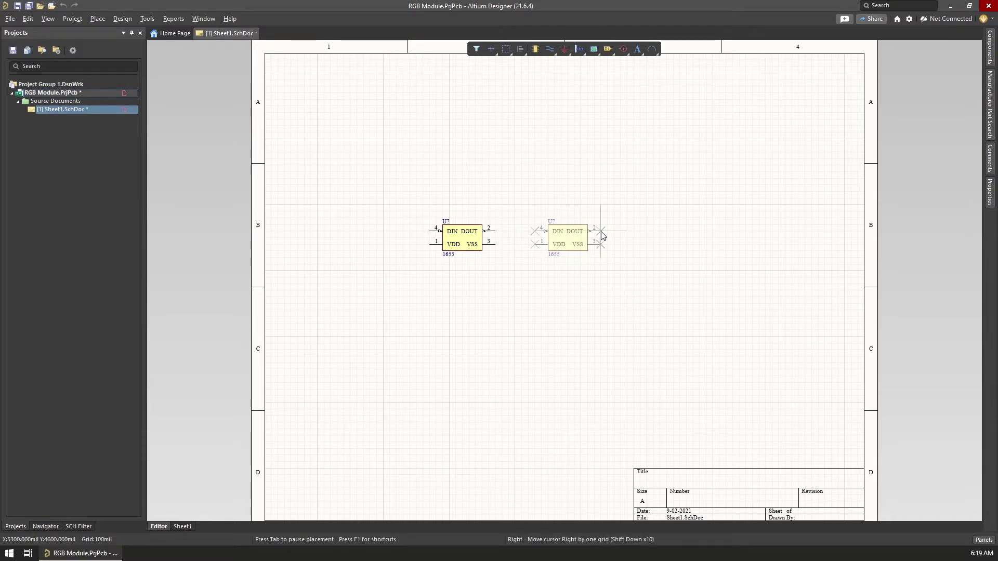
left_click(601, 236)
left_click(713, 235)
key("Escape")
Step: Place three Cap capacitors from the Miscellaneous Devices library, one below each LED
scroll(461, 242, "up", 1)
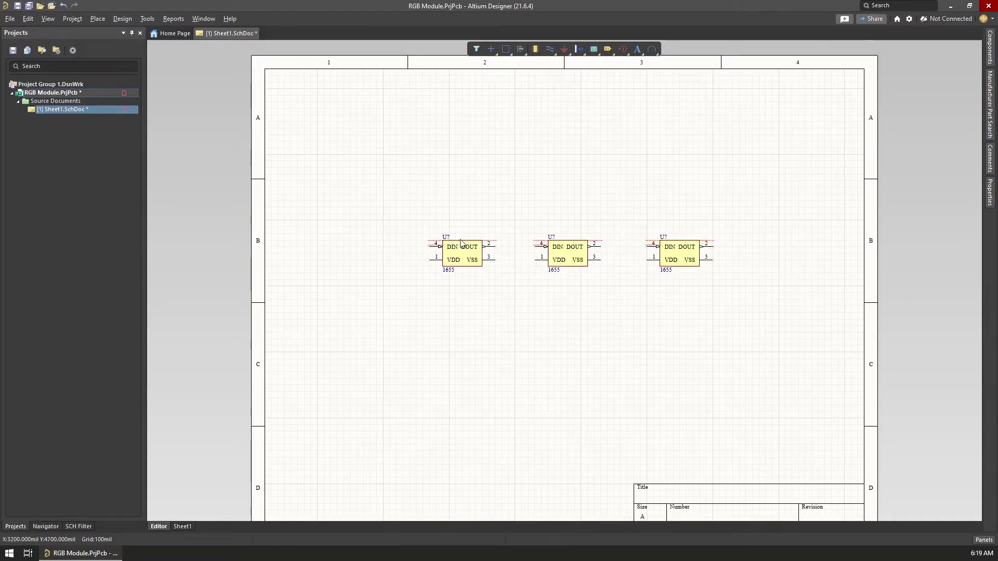
scroll(460, 243, "up", 1, "ctrl")
scroll(552, 213, "up", 1, "ctrl")
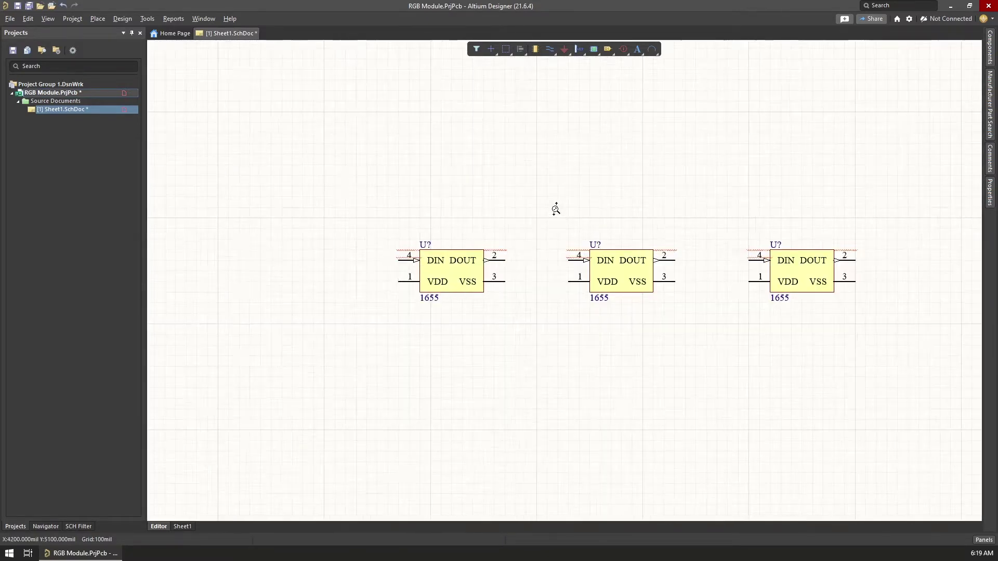
left_click(536, 50)
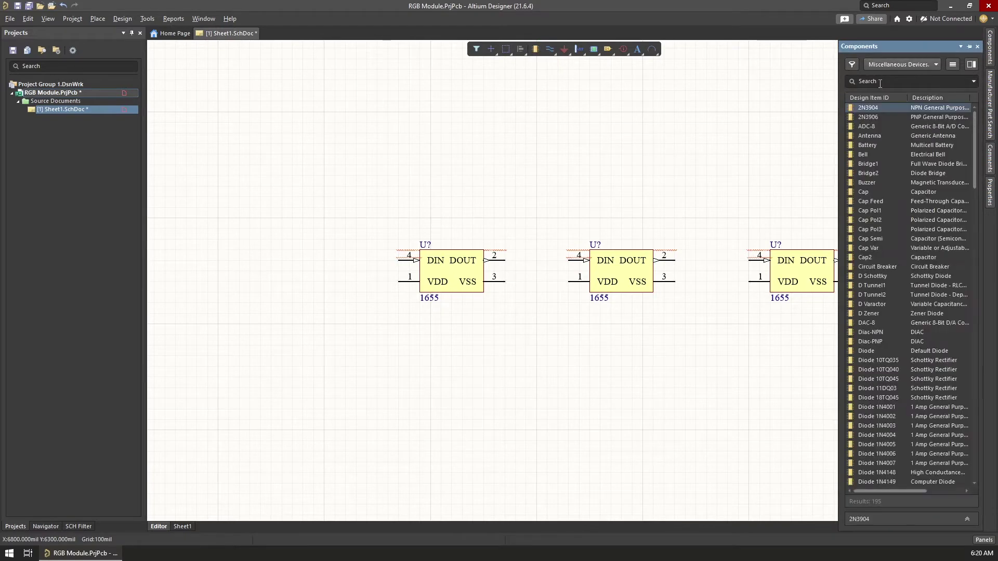
left_click(859, 193)
right_click(864, 192)
left_click(758, 199)
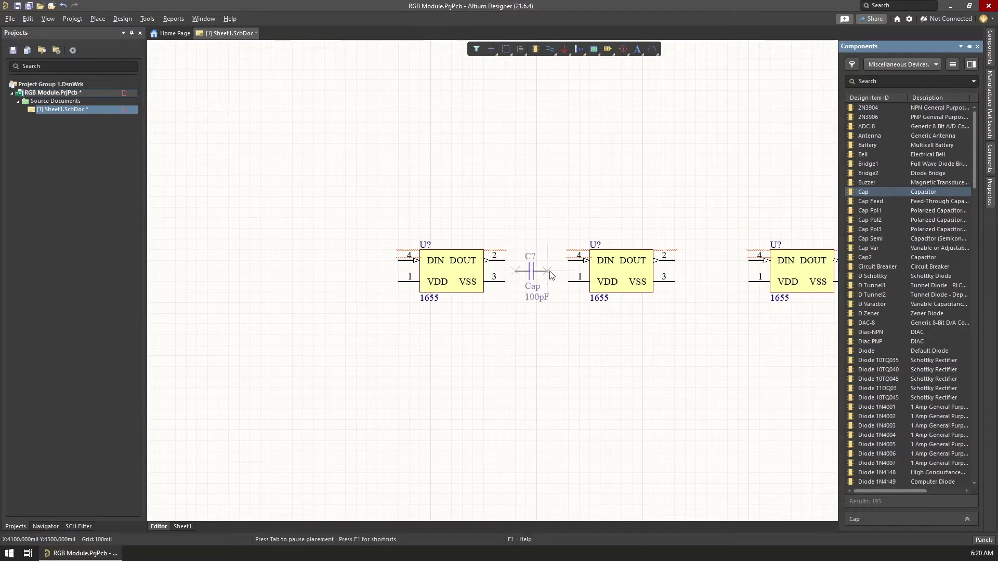
left_click(474, 347)
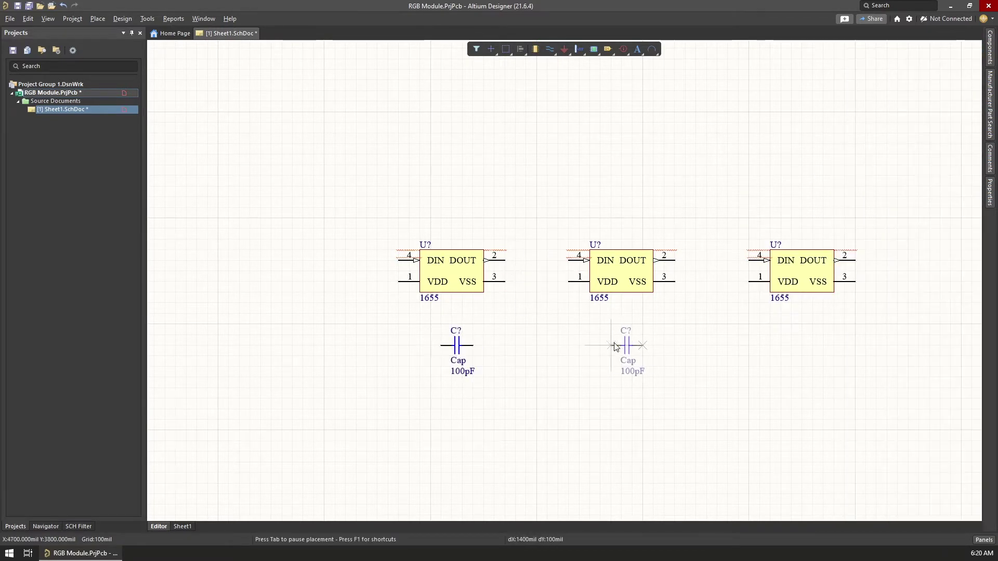
left_click(644, 347)
left_click(825, 347)
key("Escape")
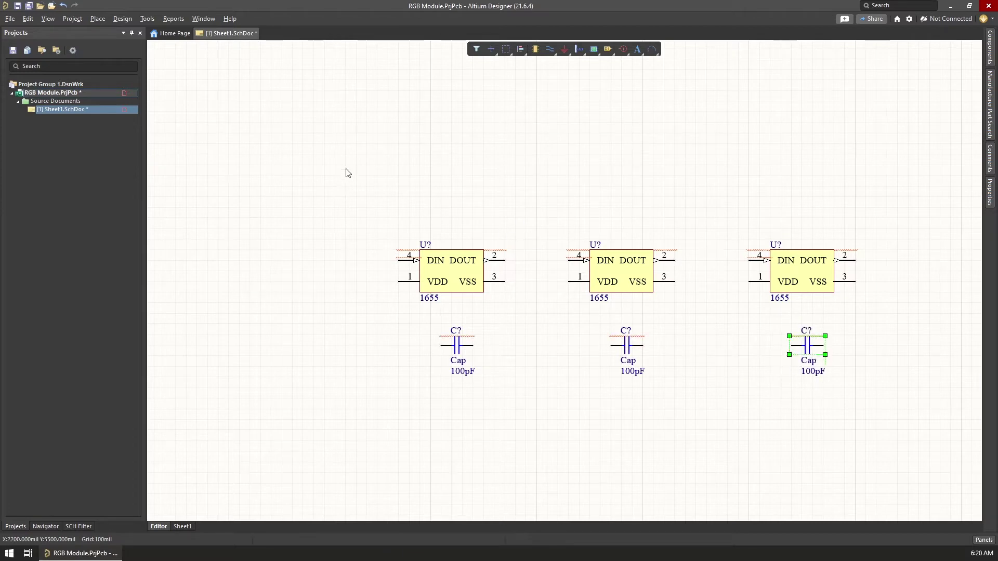
Step: Place a GND power port below and to the right of the third capacitor
left_click(564, 49)
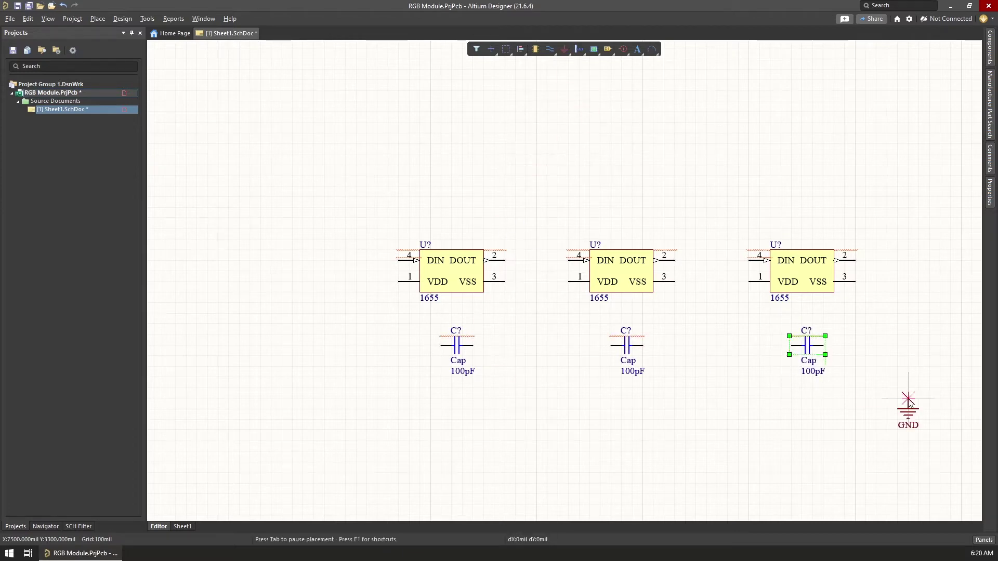
left_click(908, 400)
Step: Chain the three LEDs by wiring each DOUT pin to the next LED's DIN pin
right_click(548, 52)
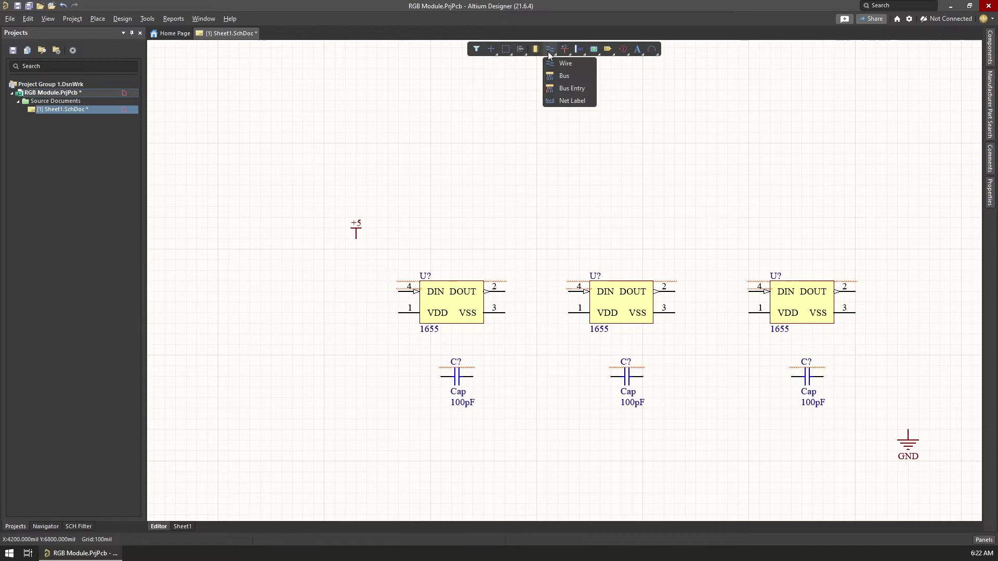
left_click(557, 63)
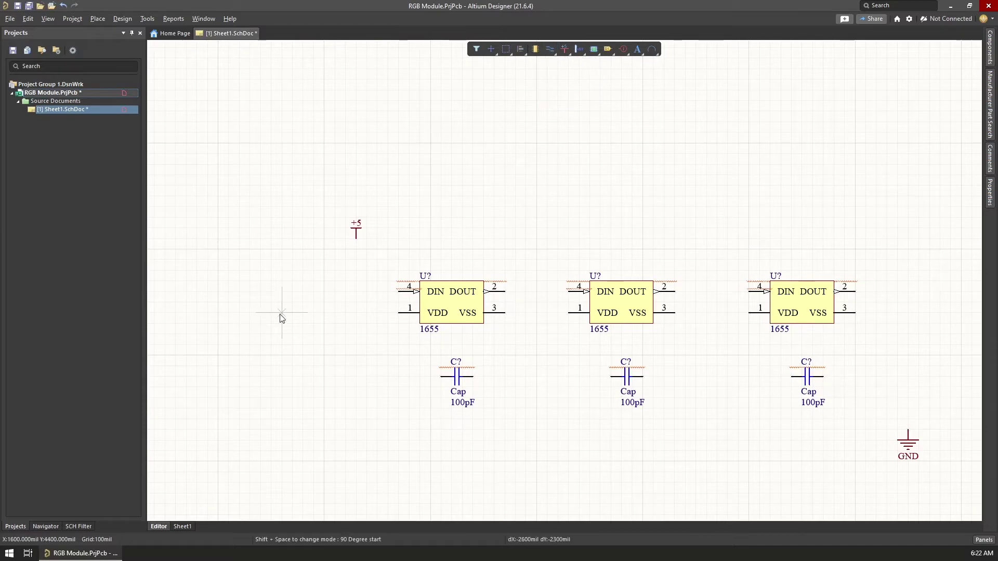
left_click(505, 291)
left_click(569, 291)
left_click(675, 292)
left_click(749, 291)
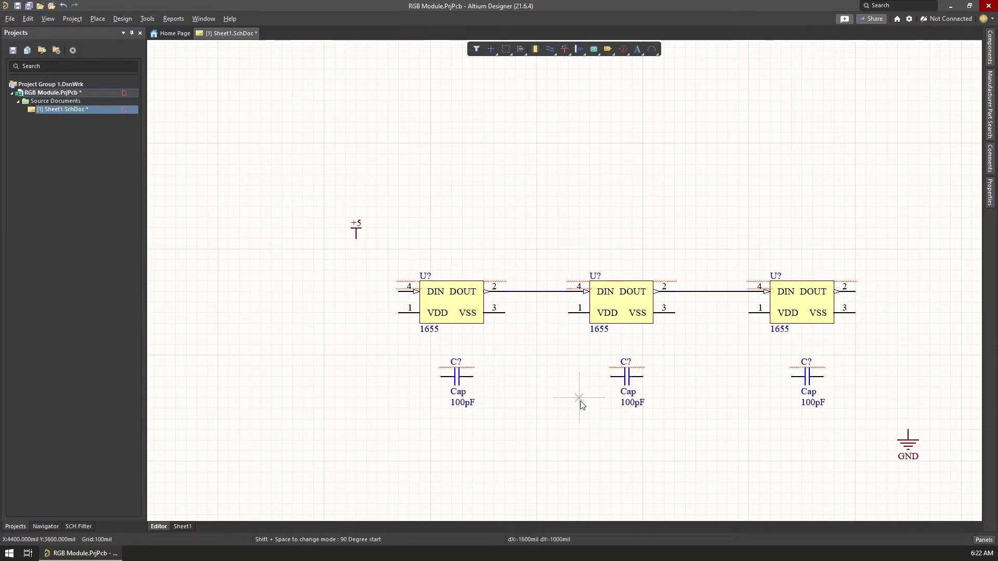
Step: Wire each capacitor between the VSS and VDD pins of the LED above it
left_click(855, 312)
left_click(824, 377)
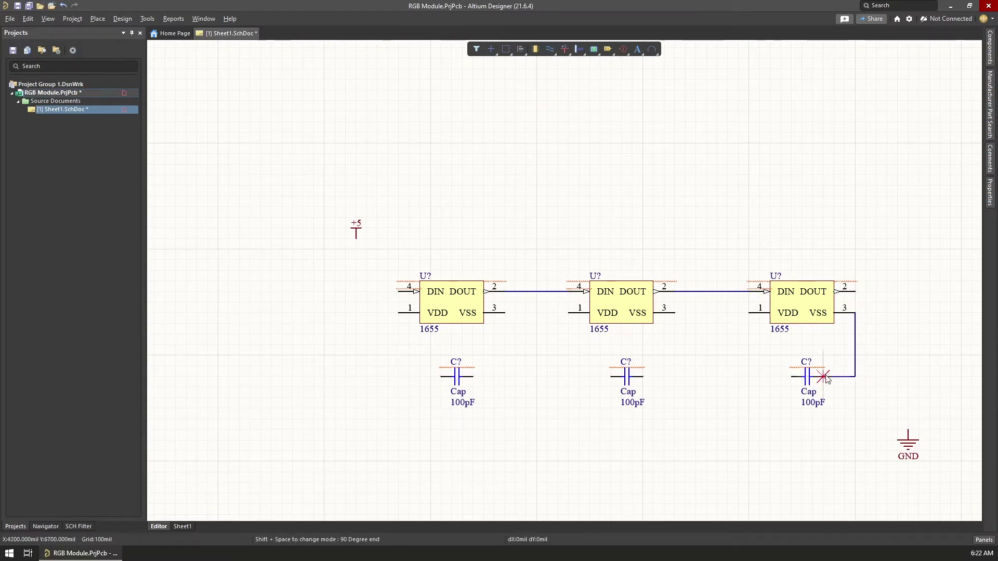
left_click(791, 376)
left_click(749, 312)
left_click(675, 312)
left_click(644, 377)
left_click(611, 376)
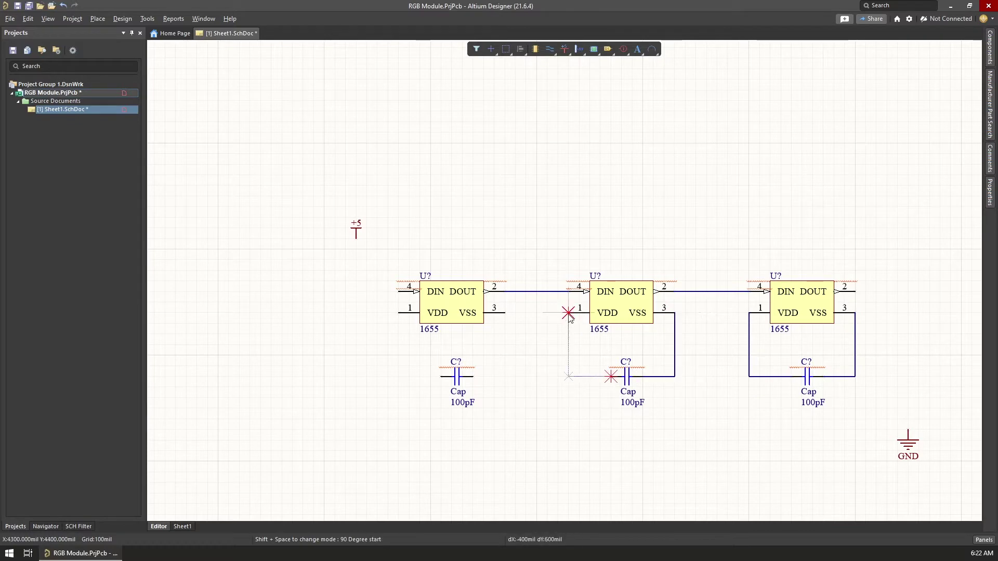
left_click(568, 312)
left_click(473, 377)
left_click(441, 377)
left_click(399, 313)
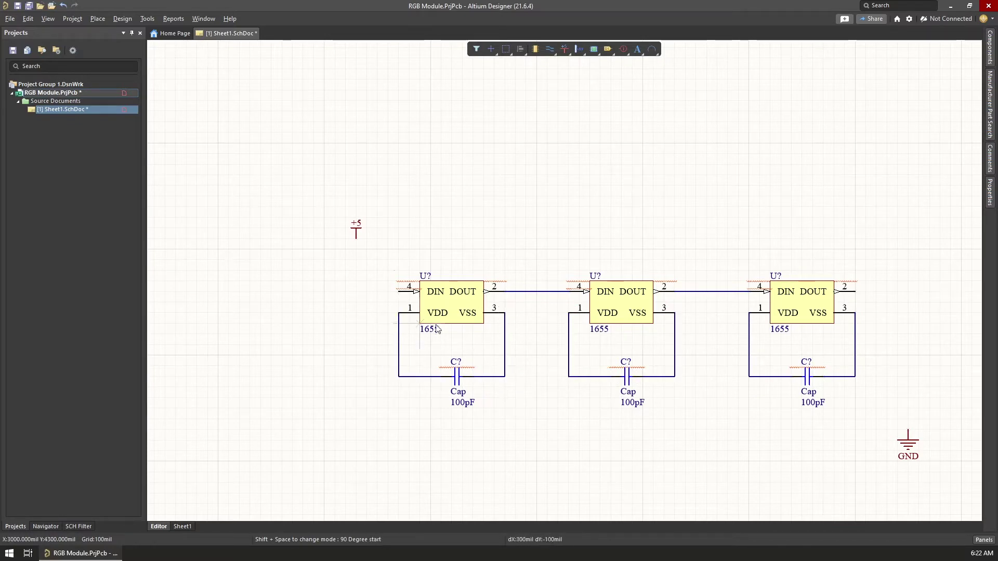
Step: Move the +5 power port to the left of the first LED and wire it to that LED's VDD pin
left_click(399, 312)
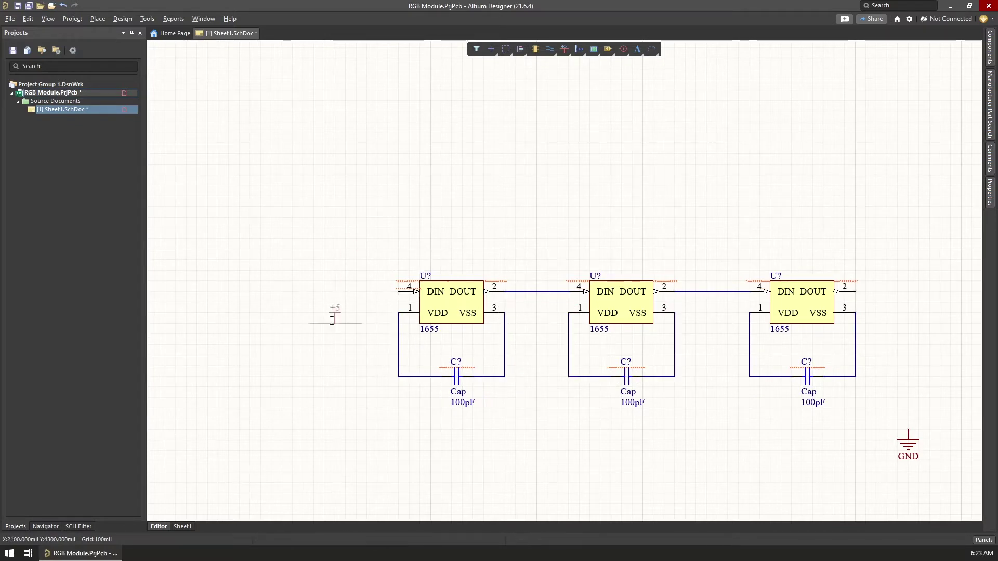
left_click(303, 302)
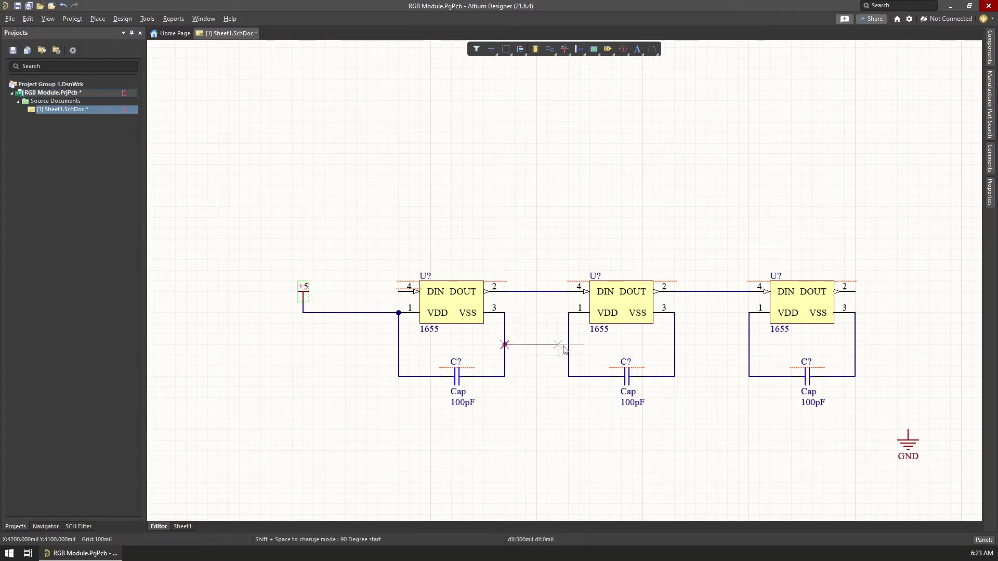
Step: Try a wire from the first LED's VSS pin to the second LED's VDD pin, and undo it
left_click(504, 313)
left_click(568, 313)
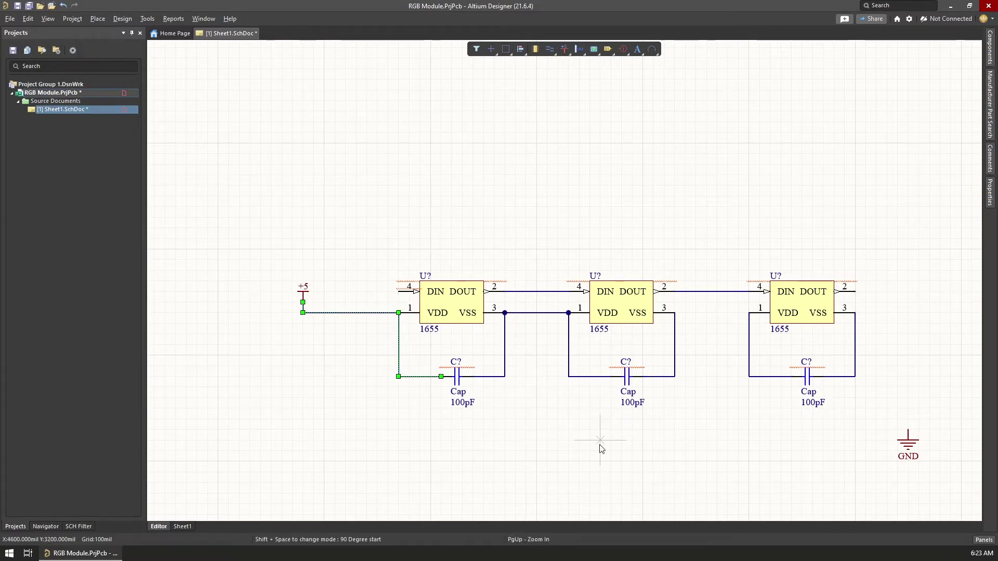
right_click(600, 447)
key("ctrl+z")
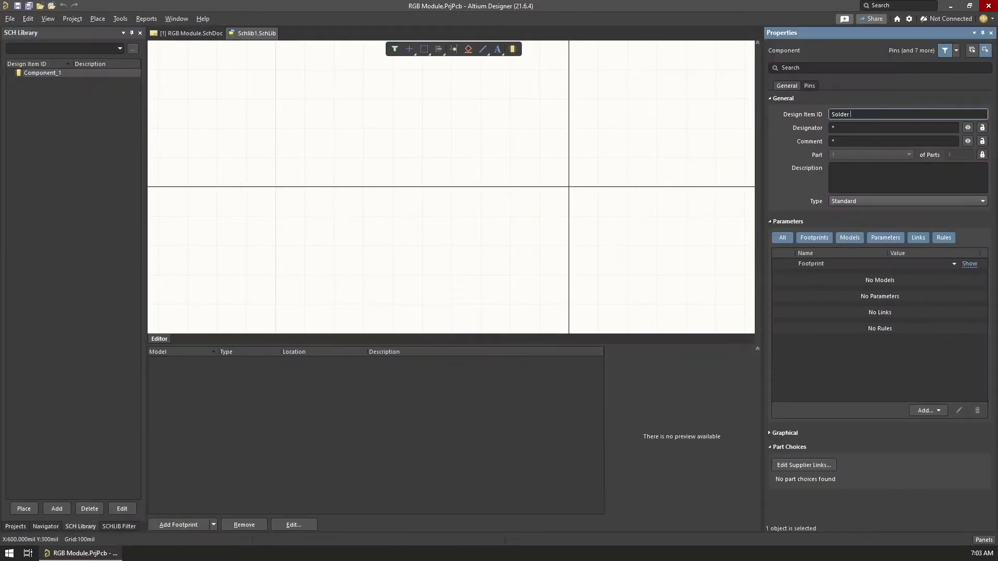
Step: Name the new library component Solder Pad, with designator pad and comment Solder pad
type("Pad")
key("Tab")
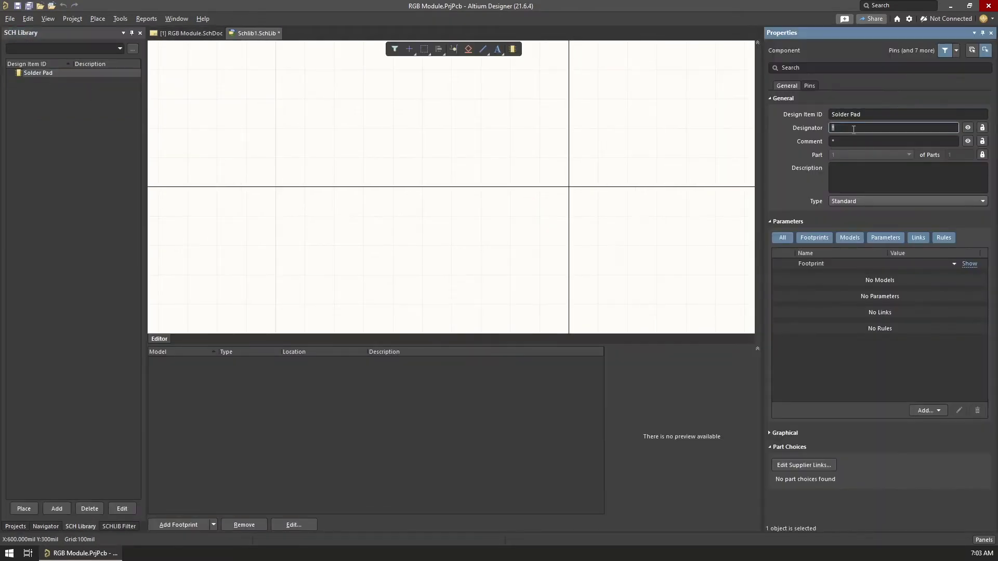
type("pad")
left_click(859, 141)
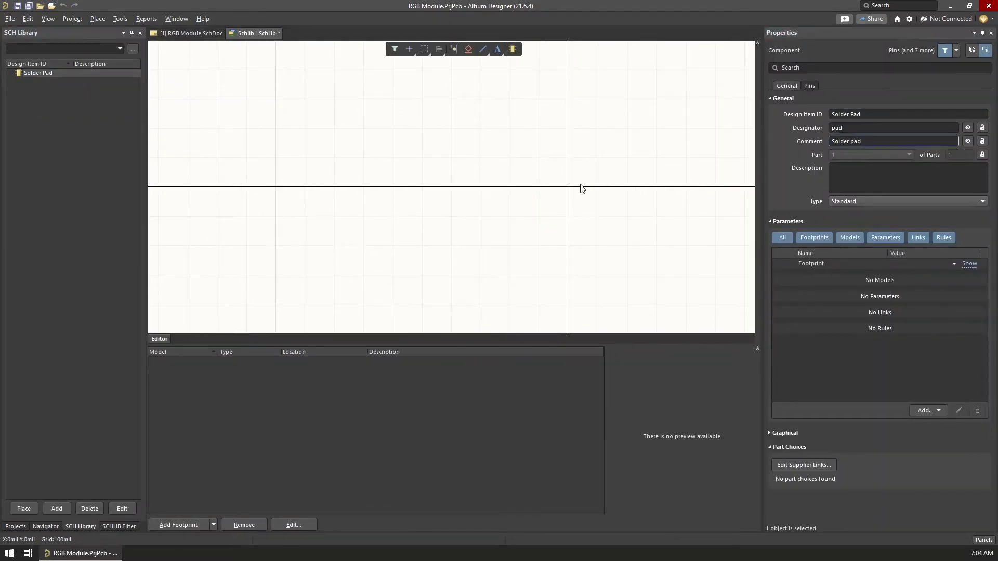
Step: Draw an ellipse centred on the symbol's origin with a 200 mil X radius and a 100 mil Y radius
right_click_drag(581, 187, 441, 187)
left_click(98, 18)
left_click(117, 97)
left_click(428, 186)
left_click(492, 213)
left_click(428, 158)
right_click(338, 94)
Step: Add a pin extending to the right of the solder pad symbol's circle and set its designator to 1
key("p")
key("p")
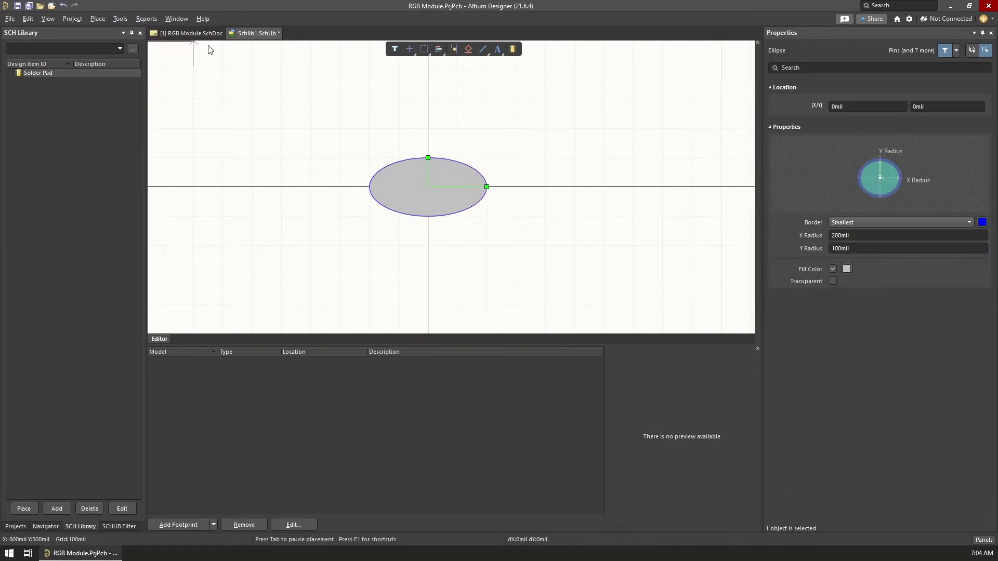
left_click(576, 188)
right_click(577, 188)
left_click(520, 187)
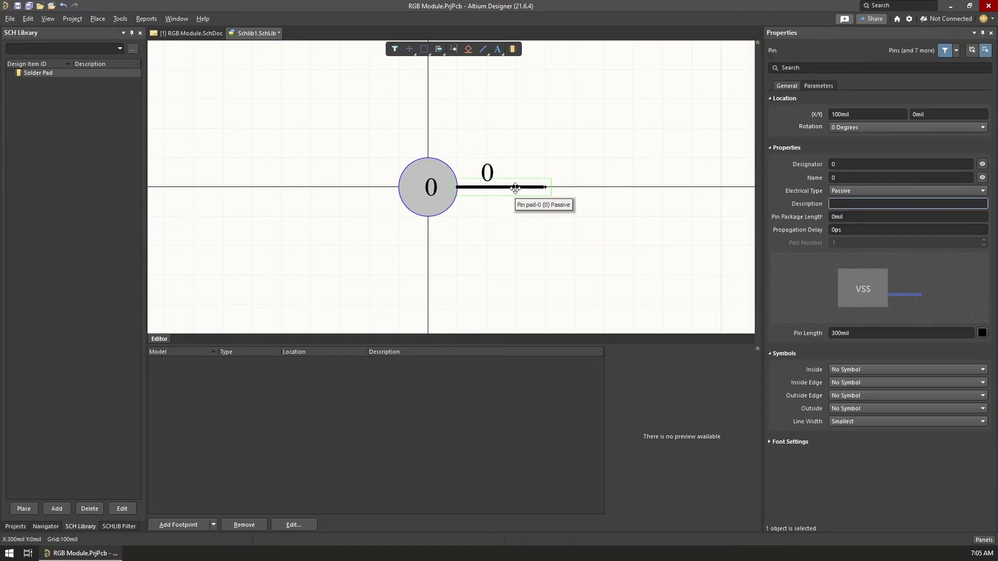
left_click(844, 164)
type("1")
left_click(844, 176)
key("Return")
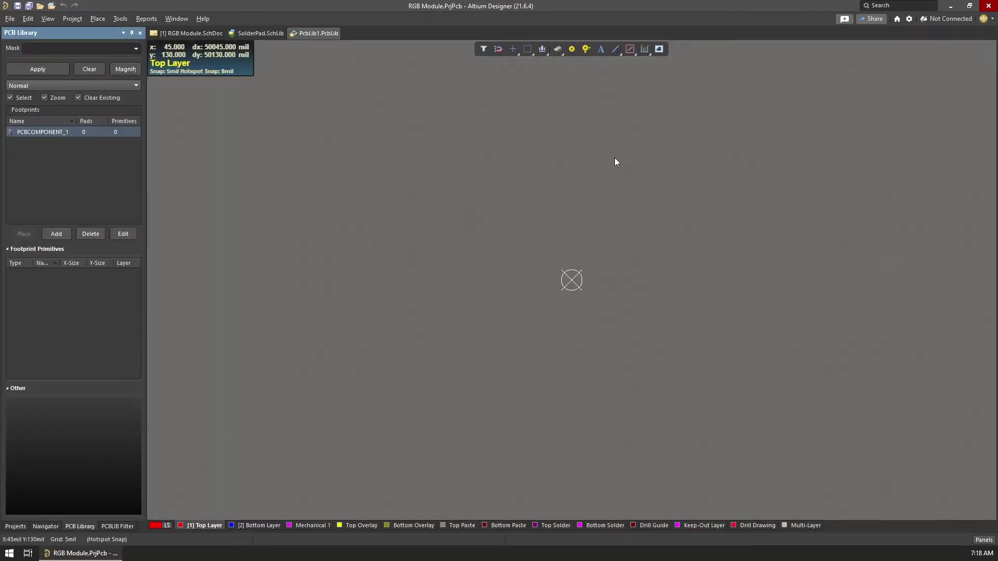
Step: Start a pad in the new PCB footprint, on the Top Layer with electrical type Terminator
left_click(97, 19)
left_click(106, 159)
key("Tab")
left_click(858, 117)
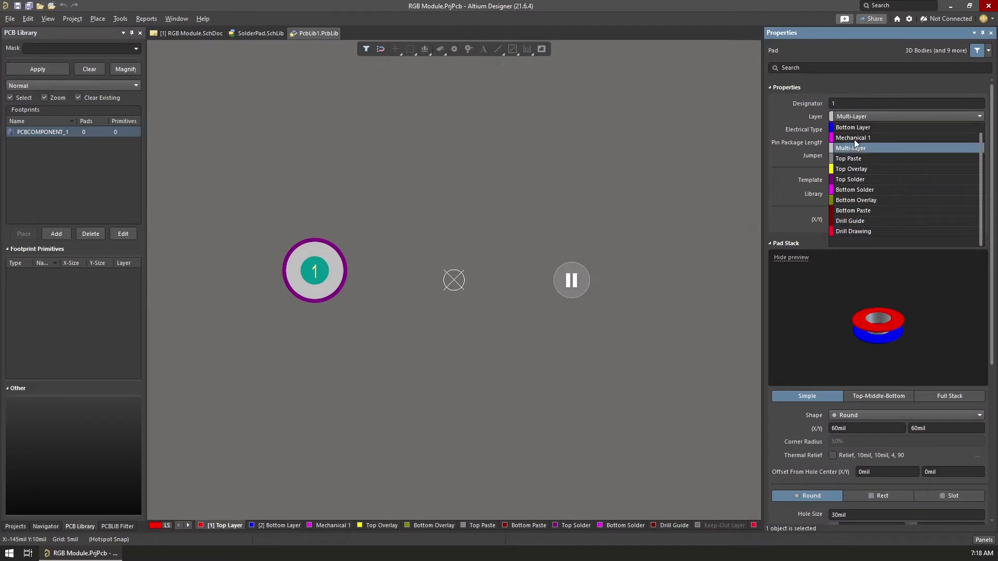
scroll(897, 172, "up", 1)
left_click(848, 127)
left_click(850, 130)
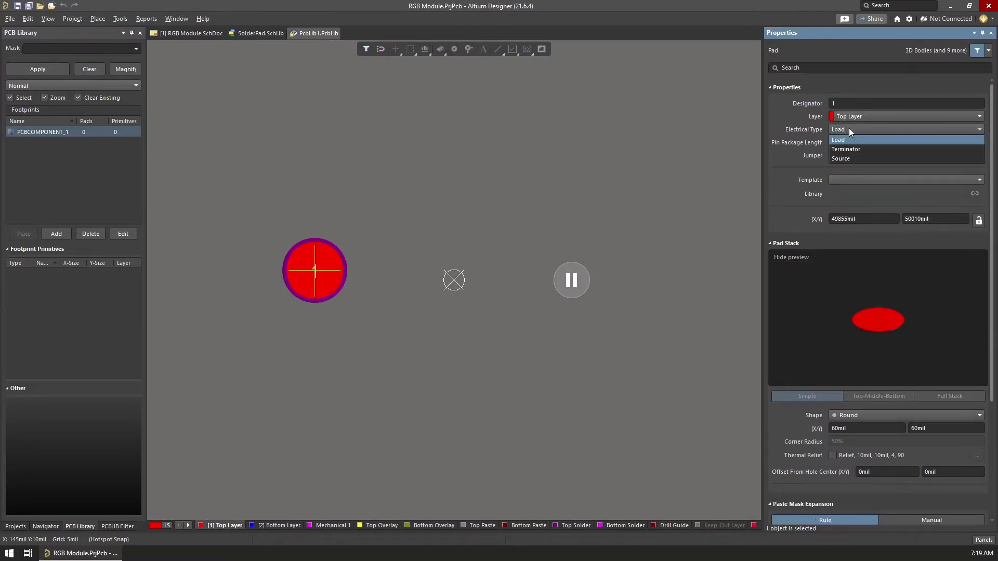
left_click(842, 149)
Step: Change the pad's shape to Rounded Rectangle, leaving thermal relief off
left_click(878, 415)
left_click(870, 450)
scroll(869, 443, "down", 1)
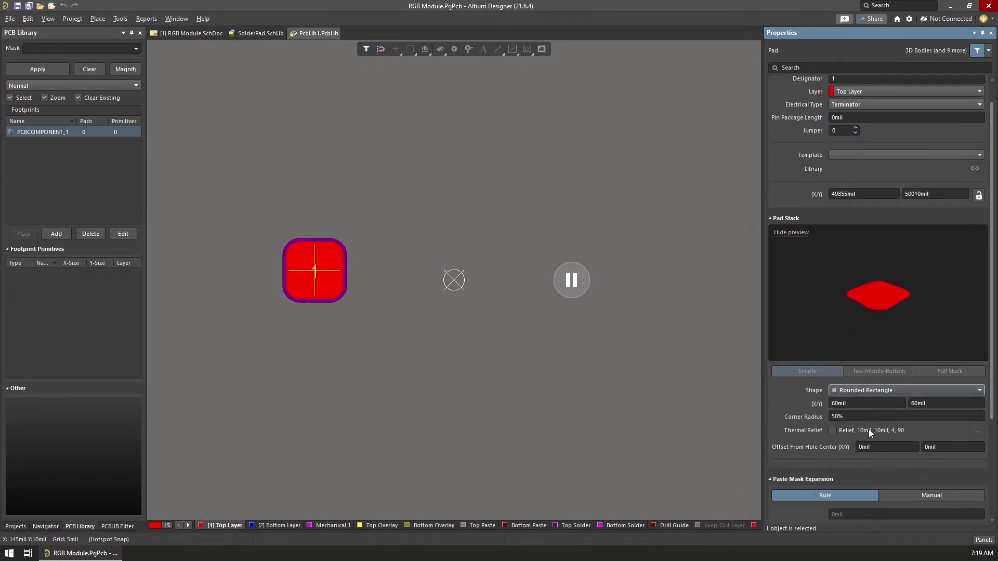
left_click(832, 431)
left_click(832, 431)
Step: Set the pad's X size to 180 mil and corner radius to 20%, and place it at the footprint's origin
left_click(838, 403)
scroll(836, 385, "down", 5)
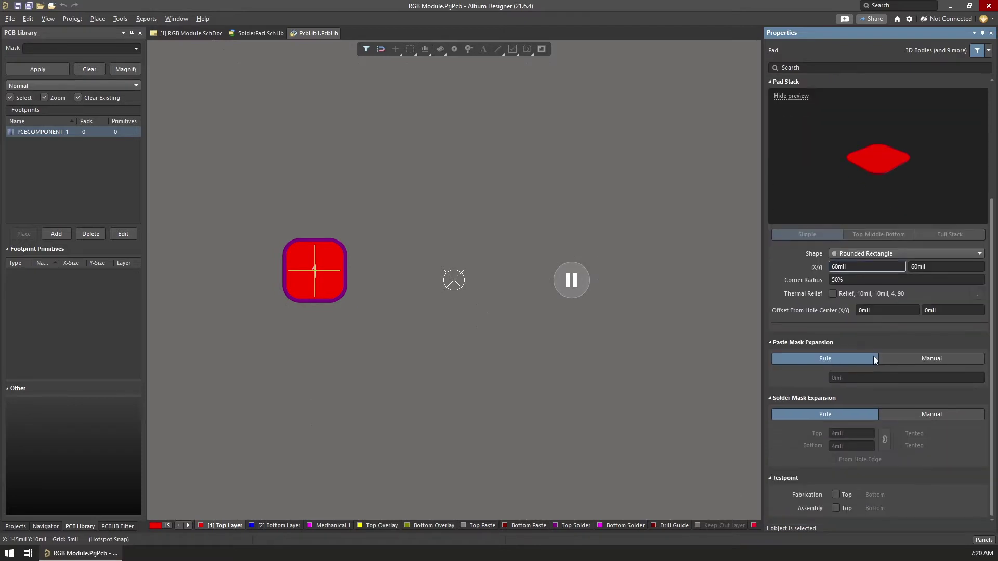
scroll(874, 356, "up", 2)
key("BackSpace")
key("BackSpace")
type("180")
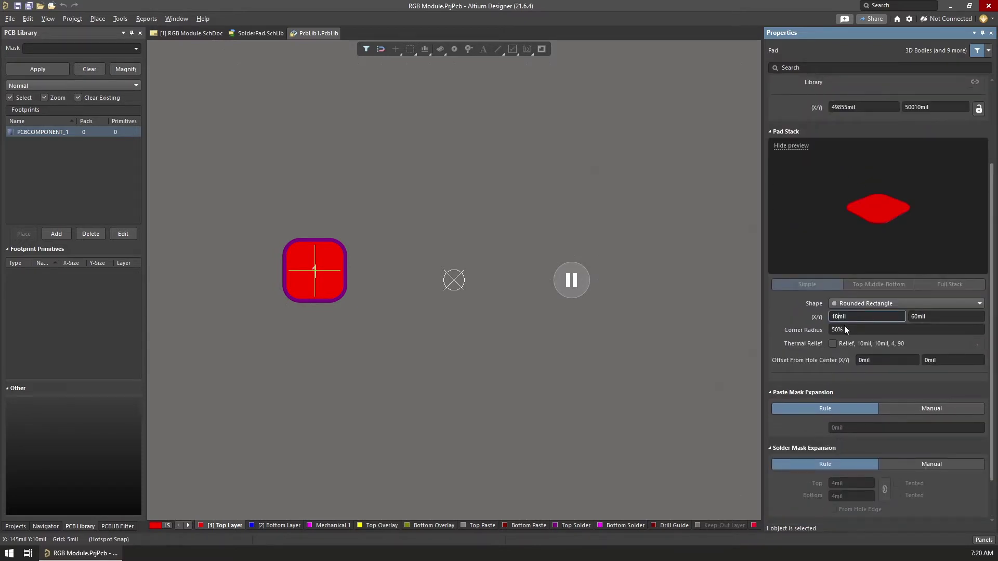
left_click(854, 329)
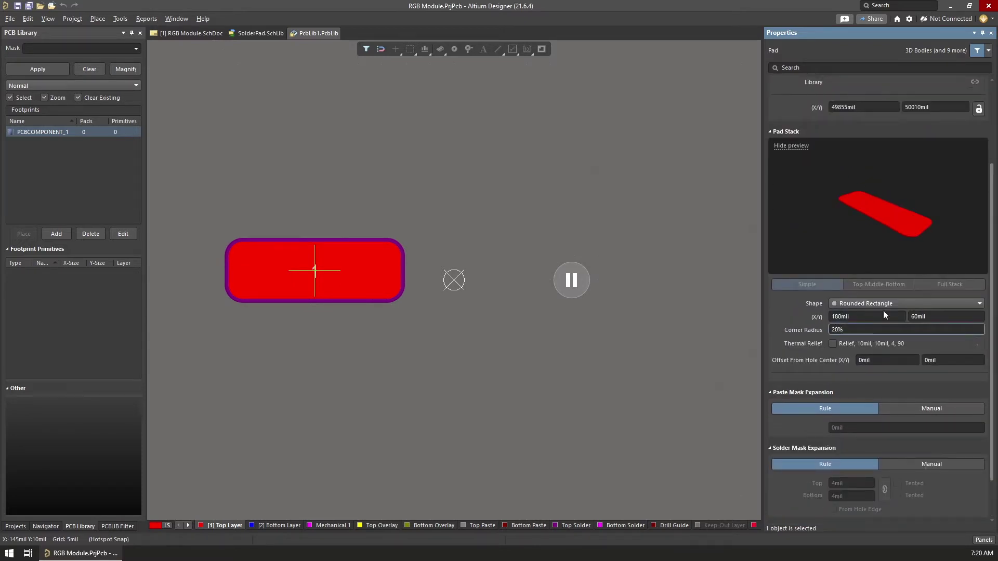
left_click(866, 317)
left_click(474, 282)
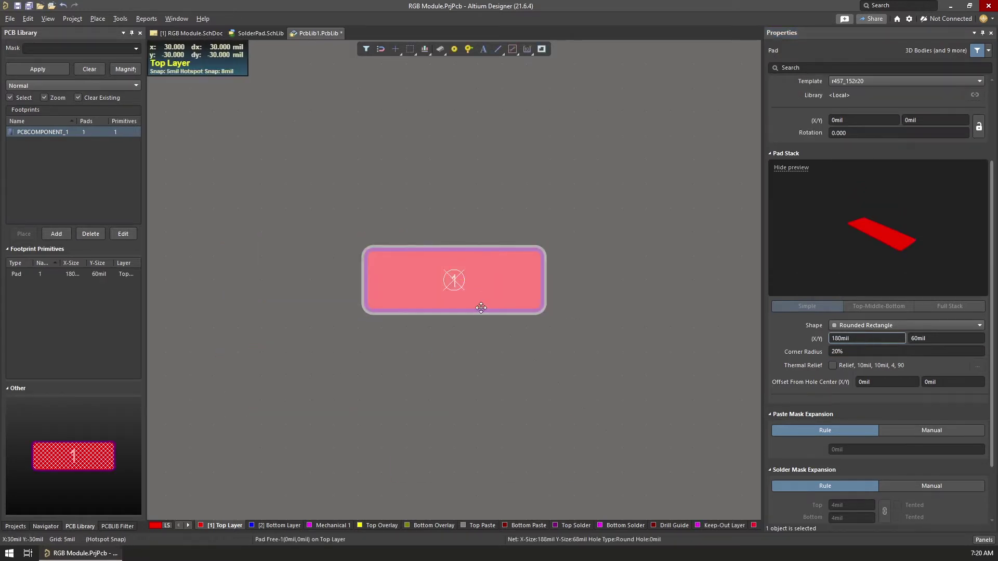
Step: Rename the footprint as SolderPad_1 and set its type to Standard (No BOM)
left_click(34, 136)
double_click(34, 135)
type("SolderPad")
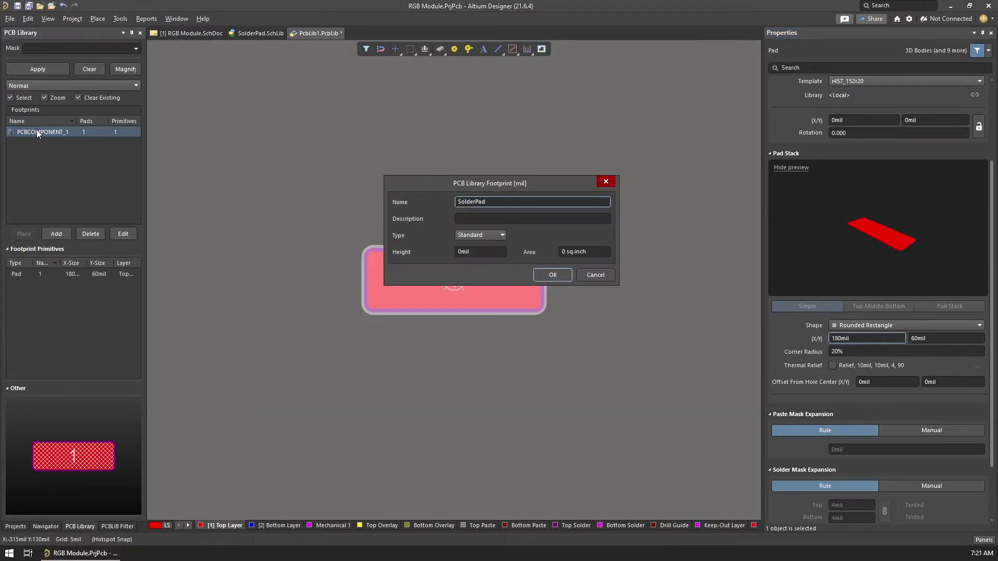
type("_1")
left_click(497, 234)
left_click(482, 287)
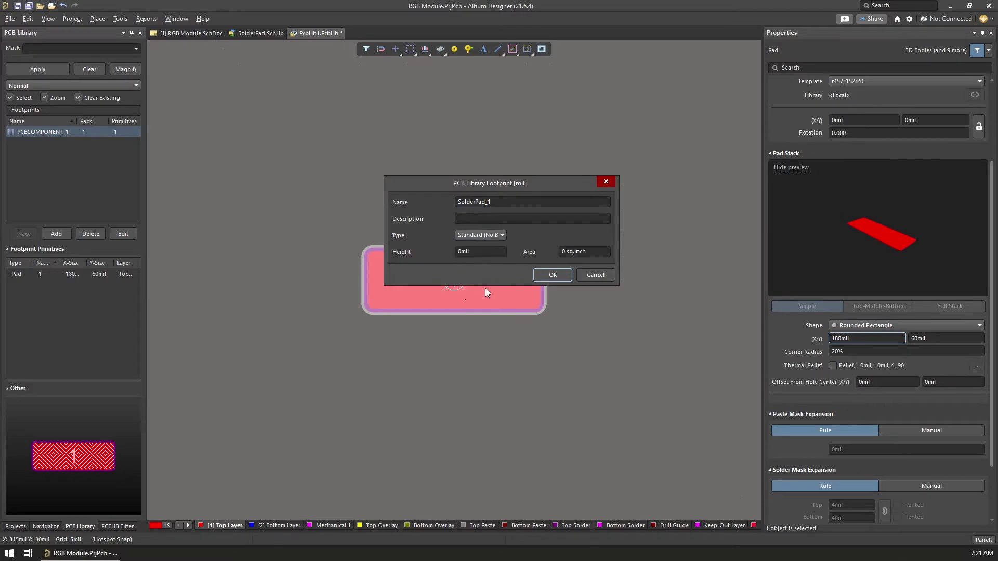
key("Return")
Step: Save the PCB footprint library as SolderPad
scroll(448, 261, "down", 2, "ctrl")
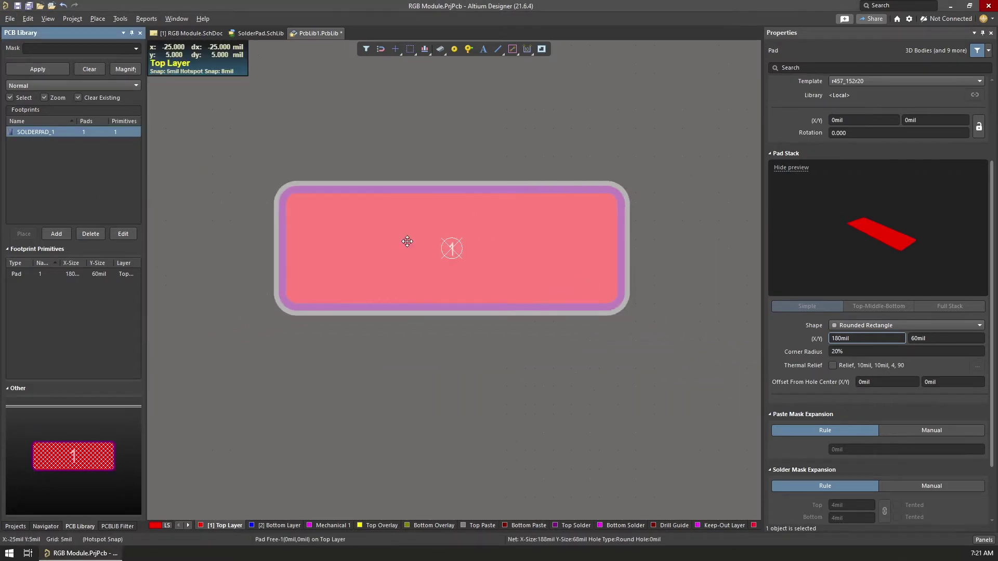
left_click(10, 18)
left_click(42, 138)
type("SolderPad")
key("Return")
Step: Attach the SolderPad_1 footprint to the Solder Pad symbol in SolderPad.SchLib
left_click(271, 36)
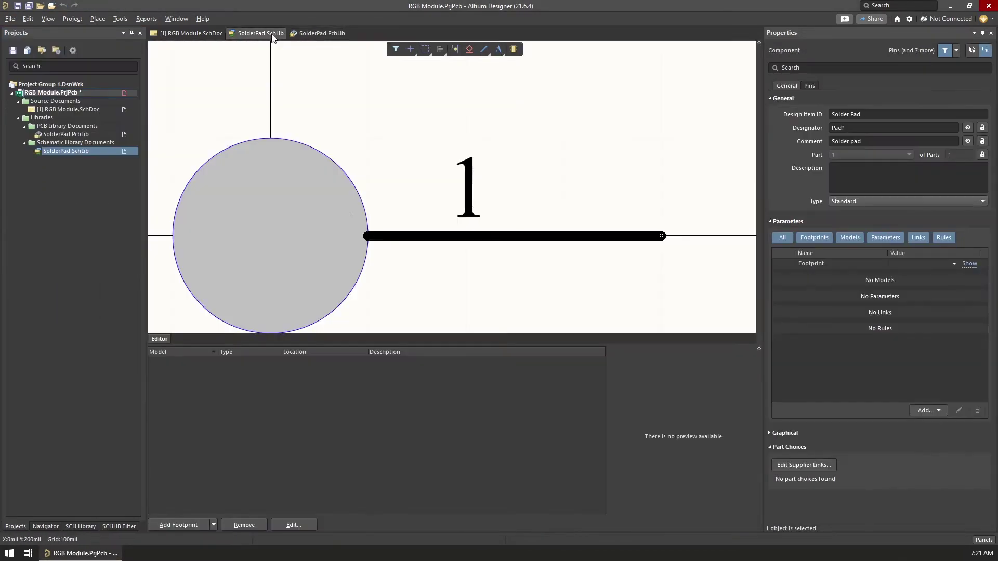
left_click(213, 526)
left_click(177, 462)
left_click(570, 357)
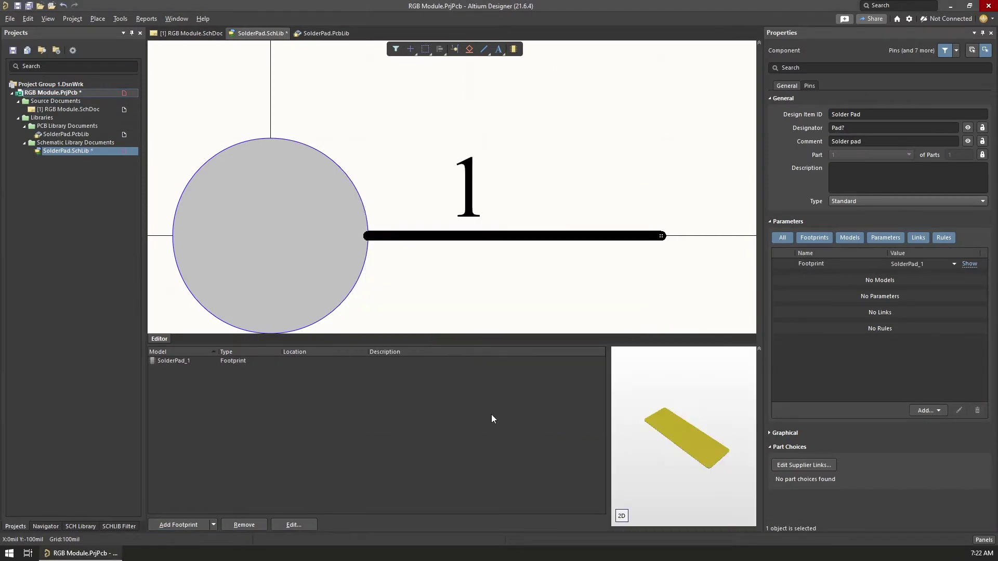
Step: Delete the loose wire stub at U1's DIN pin in the RGB Module schematic
left_click(193, 34)
left_click(215, 232)
key("Delete")
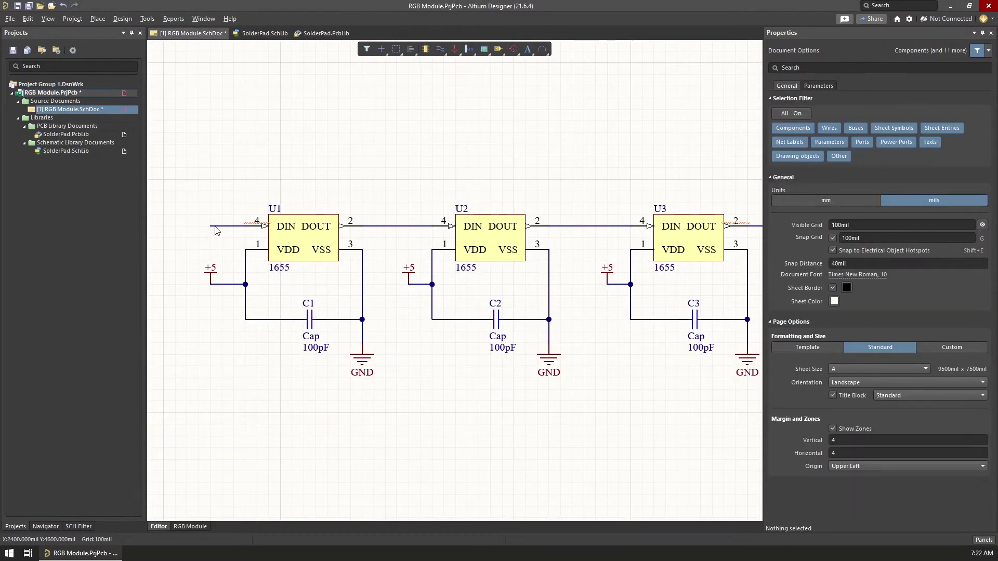
Step: Place Solder Pad components from SolderPad.SchLib before U1's DIN pin and after U3's DOUT pin, with the second one facing back toward U3
left_click(104, 19)
left_click(112, 59)
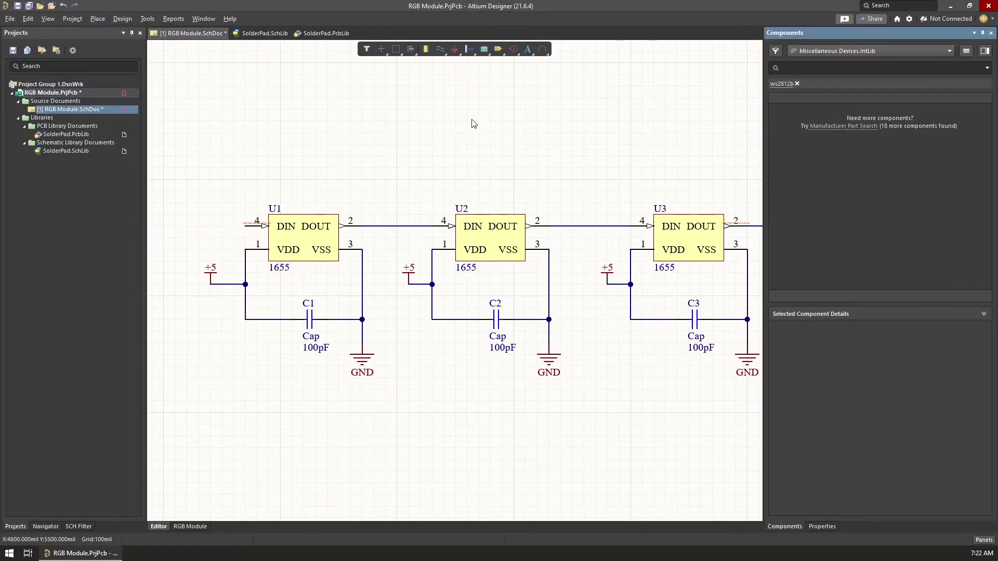
left_click(794, 85)
right_click(795, 95)
left_click(764, 102)
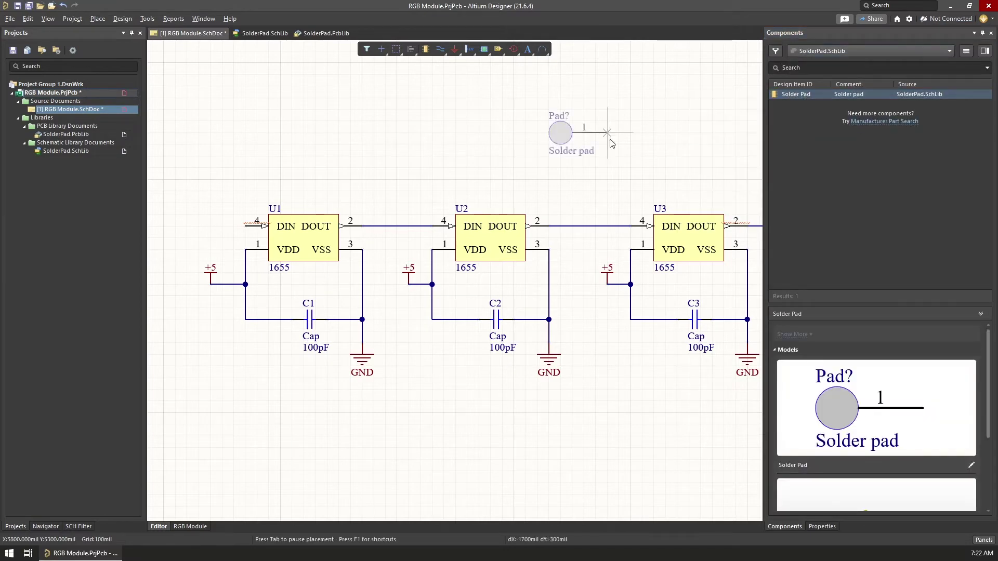
left_click(233, 226)
scroll(494, 204, "down", 3, "ctrl")
left_click(648, 197)
right_click(623, 156)
scroll(365, 227, "up", 1)
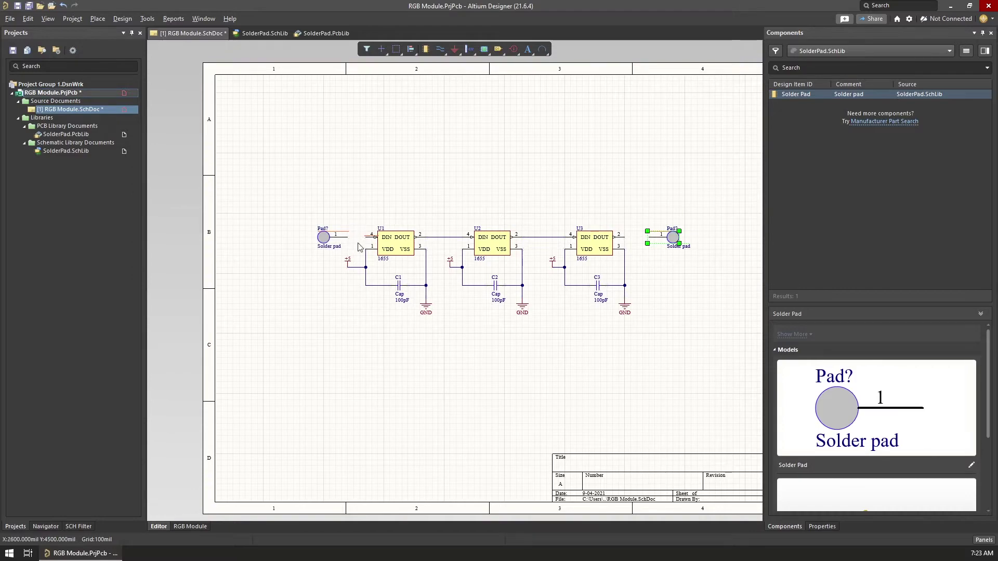
Step: Wire the two solder pads to U1's DIN pin and U3's DOUT pin, and save the schematic
right_click(367, 165)
left_click(400, 172)
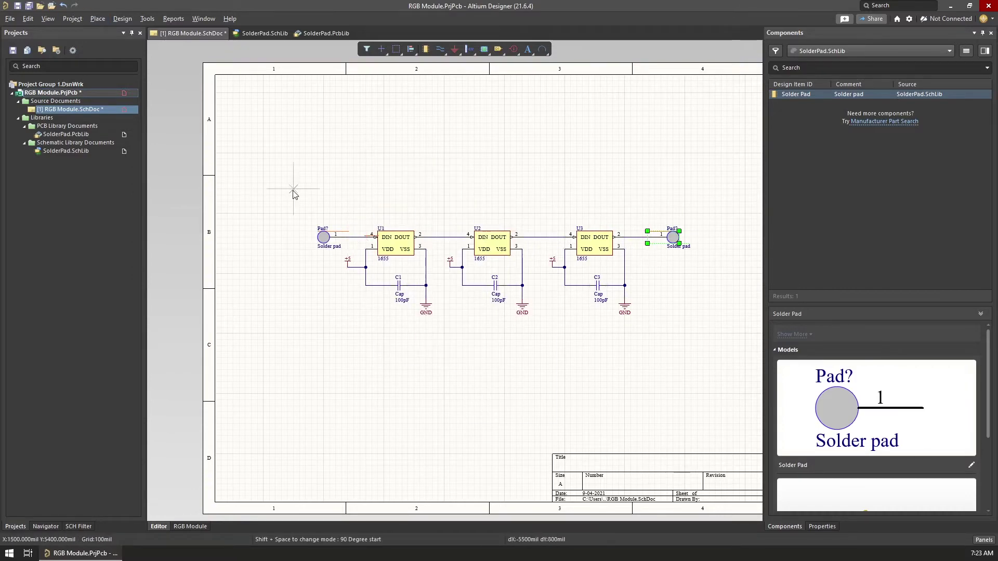
key("ctrl+s")
right_click(483, 177)
right_click(483, 177)
scroll(366, 222, "up", 3, "ctrl")
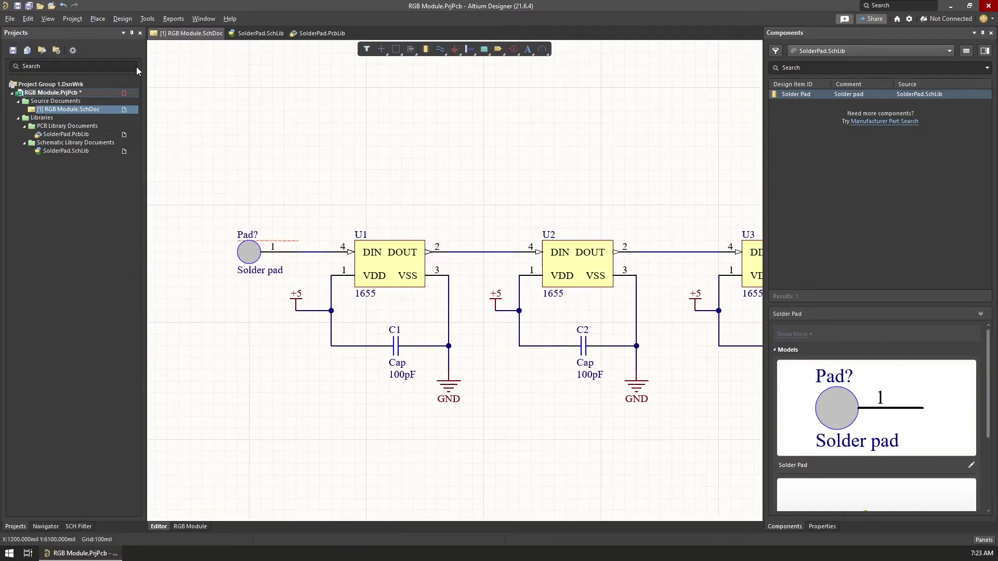
Step: Annotate the schematic to assign designators to the two solder pads, and execute the resulting engineering changes
left_click(147, 18)
left_click(341, 128)
left_click(539, 411)
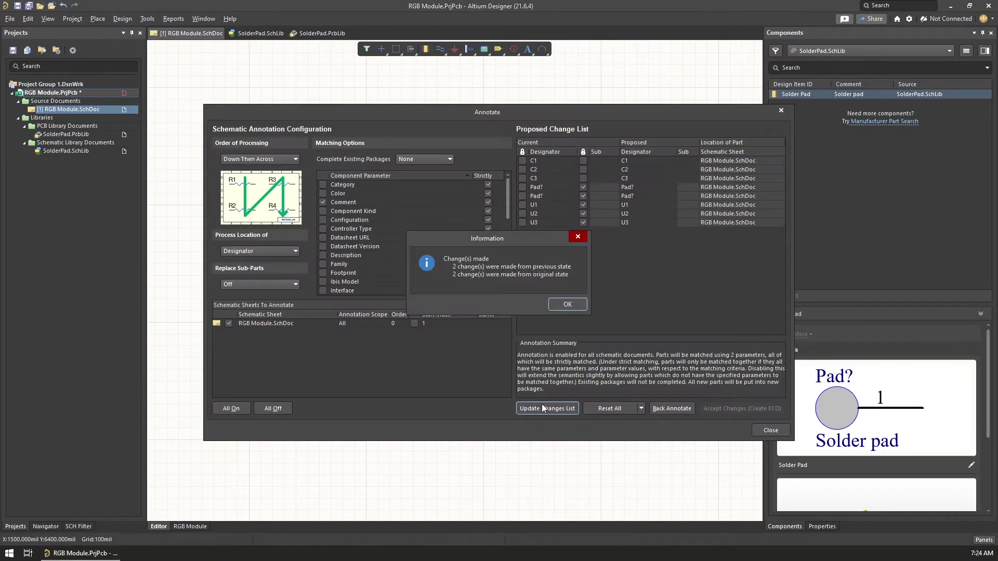
key("Return")
left_click(750, 409)
left_click(247, 393)
left_click(305, 392)
left_click(756, 393)
left_click(770, 430)
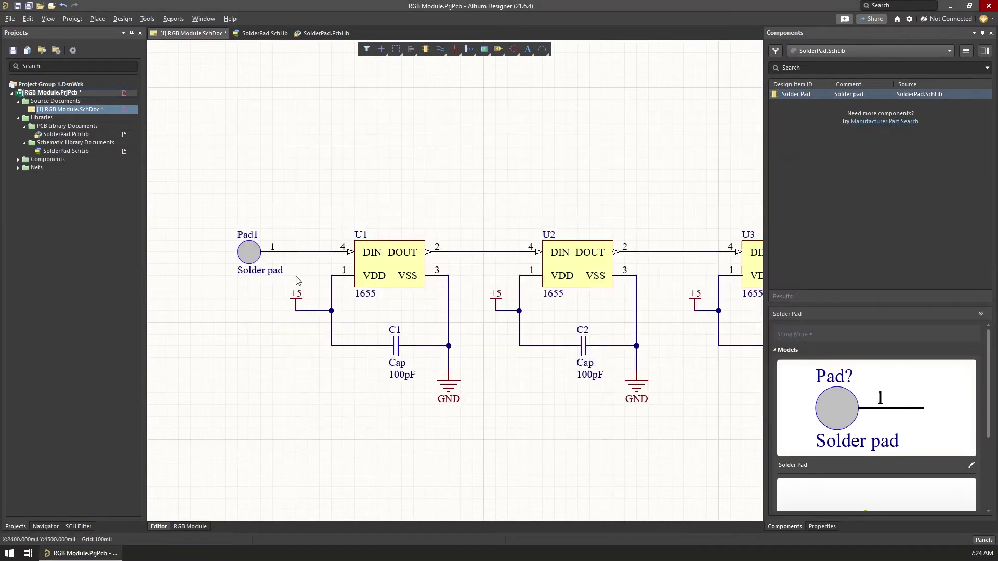
left_click(147, 19)
left_click(148, 17)
left_click(96, 20)
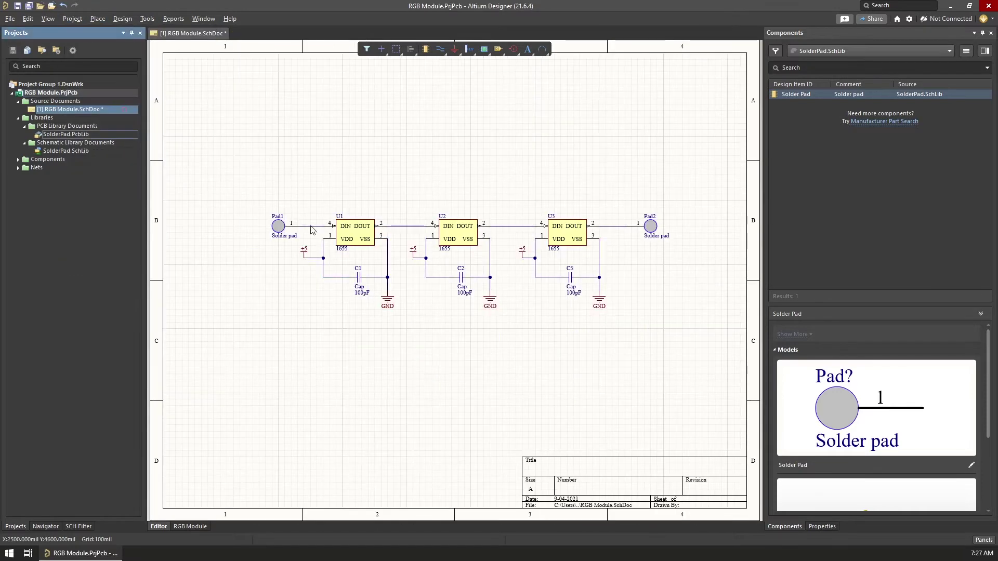
Step: Remove the wire between Pad1 and U1's DIN pin, validate the project, and review the compiler messages
left_click(310, 226)
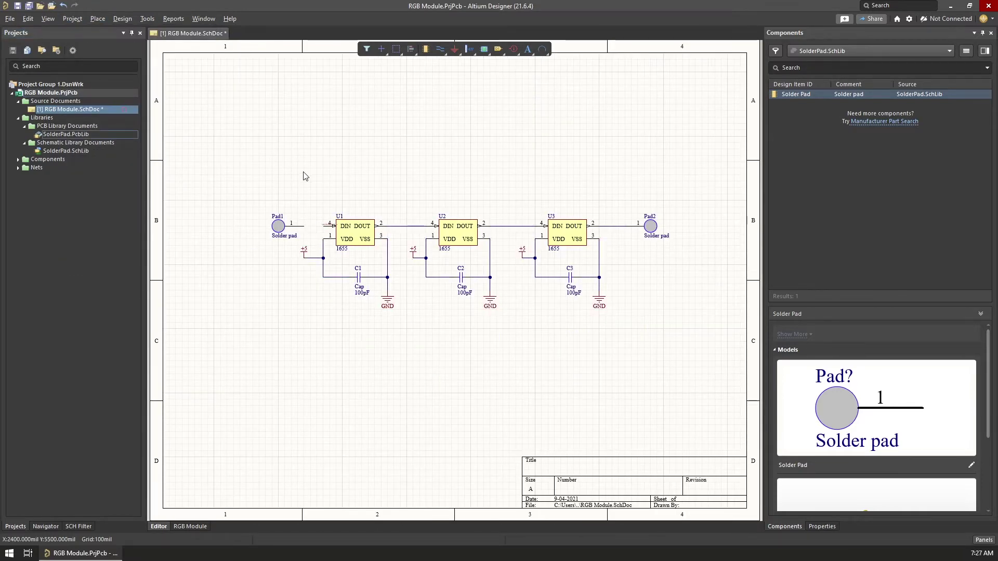
left_click(67, 19)
left_click(79, 34)
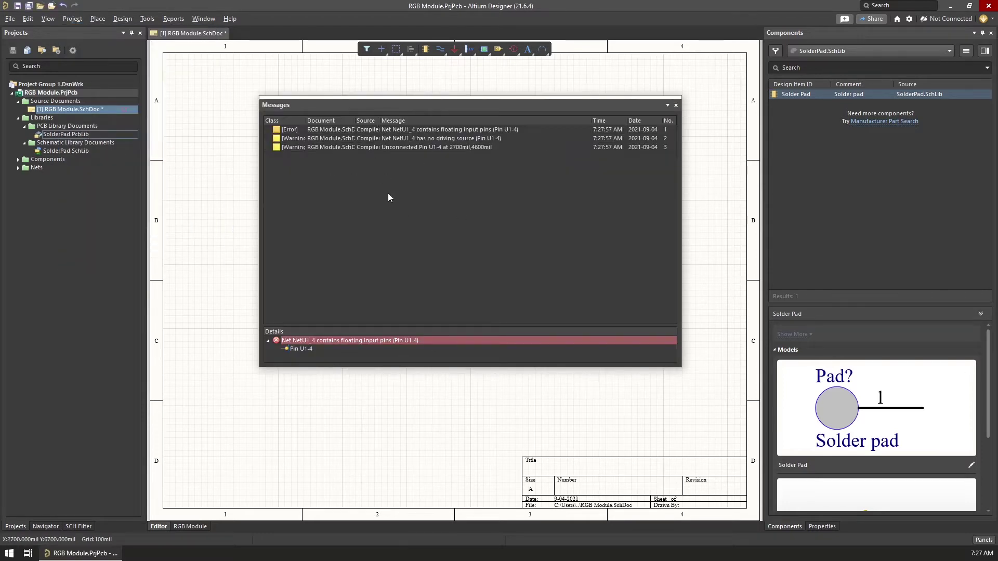
left_click(376, 169)
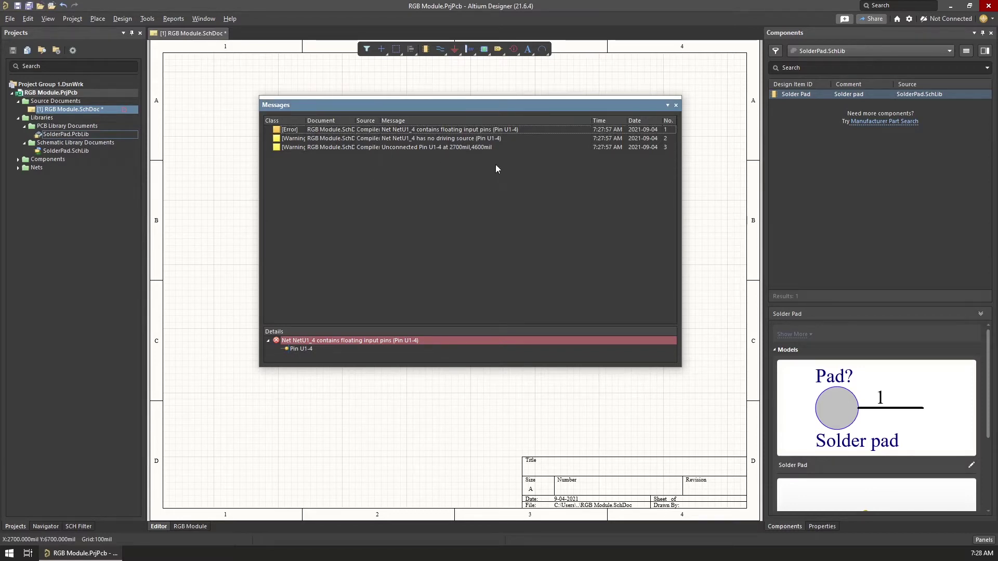
left_click(676, 106)
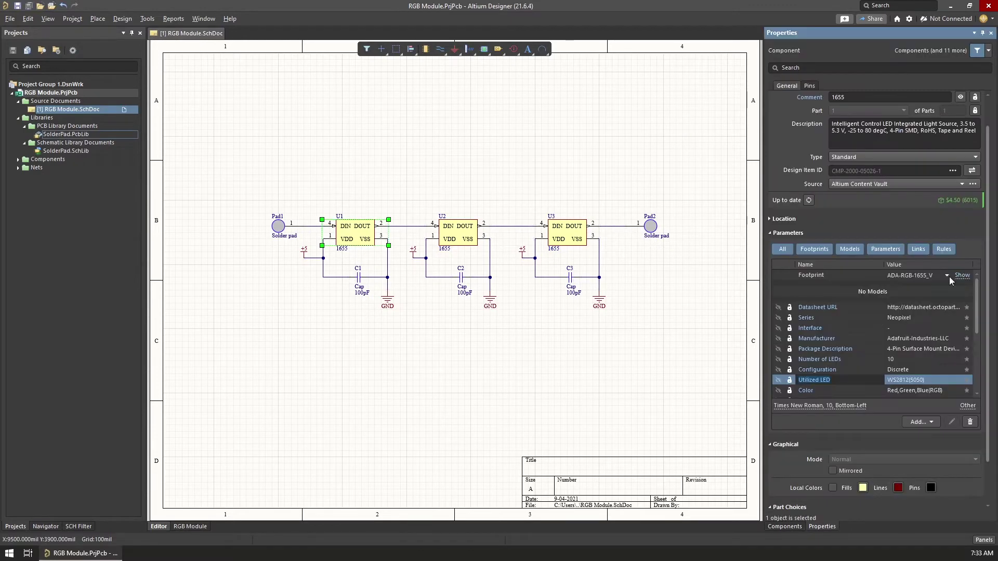
Step: Look up the footprints assigned to LED U1 and capacitor C1 in their component properties
scroll(956, 279, "down", 3)
left_click(960, 276)
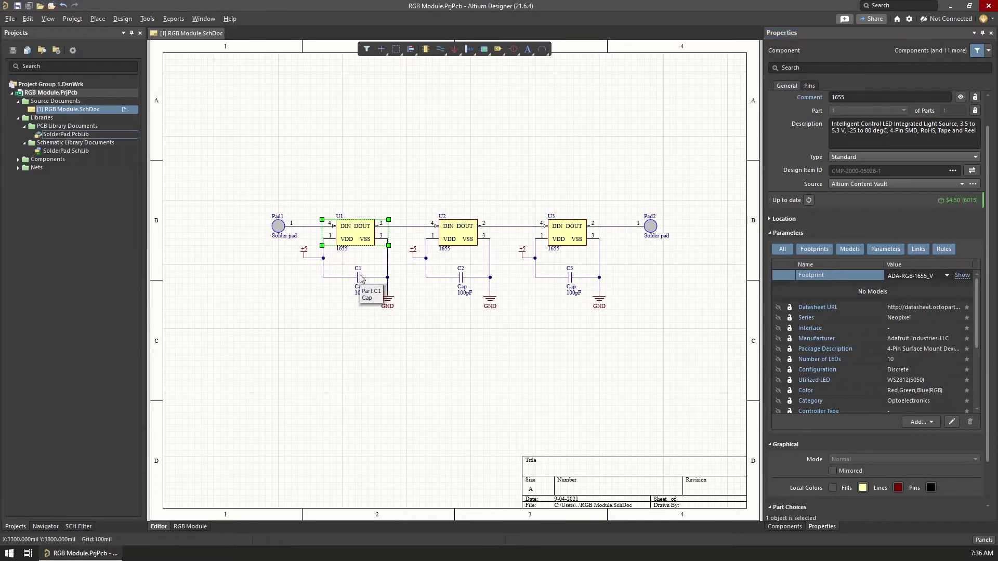
left_click(358, 278)
left_click(961, 262)
left_click(962, 262)
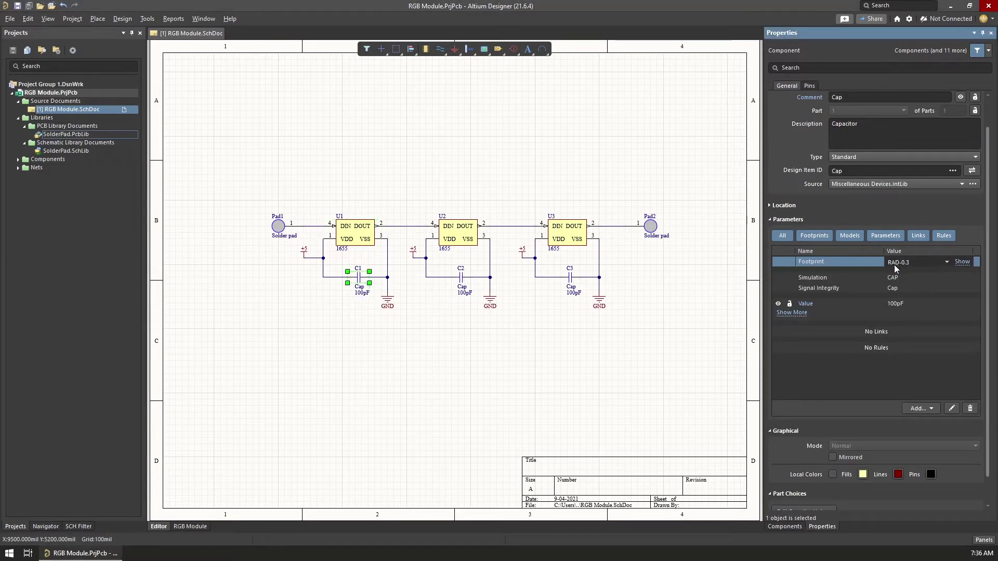
Step: Examine capacitor C1's footprint, type and source library options, toggling the footprint and model parameter filters
left_click(901, 279)
left_click(907, 262)
left_click(787, 527)
left_click(822, 527)
left_click(853, 158)
left_click(853, 158)
left_click(969, 185)
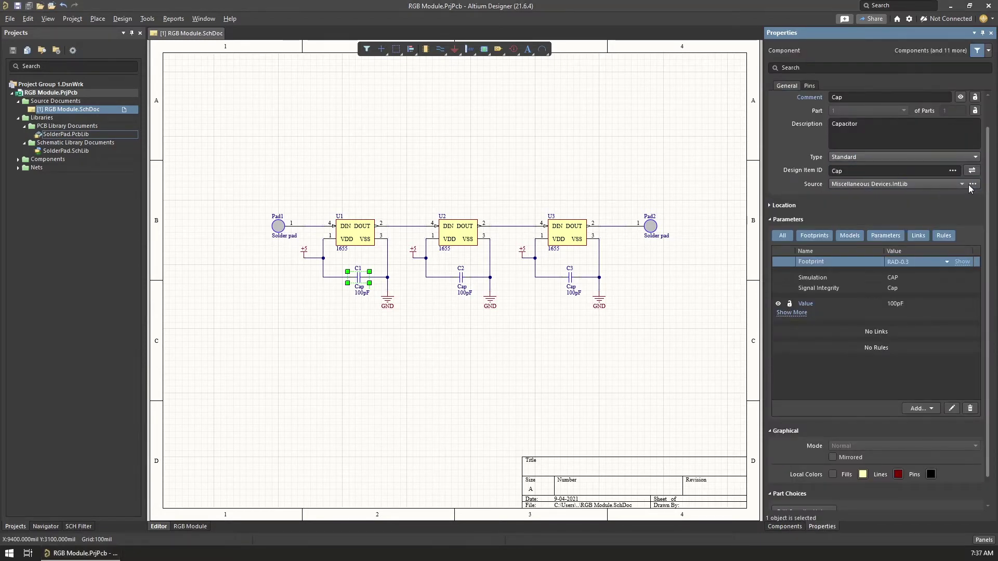
left_click(962, 184)
left_click(962, 185)
left_click(840, 235)
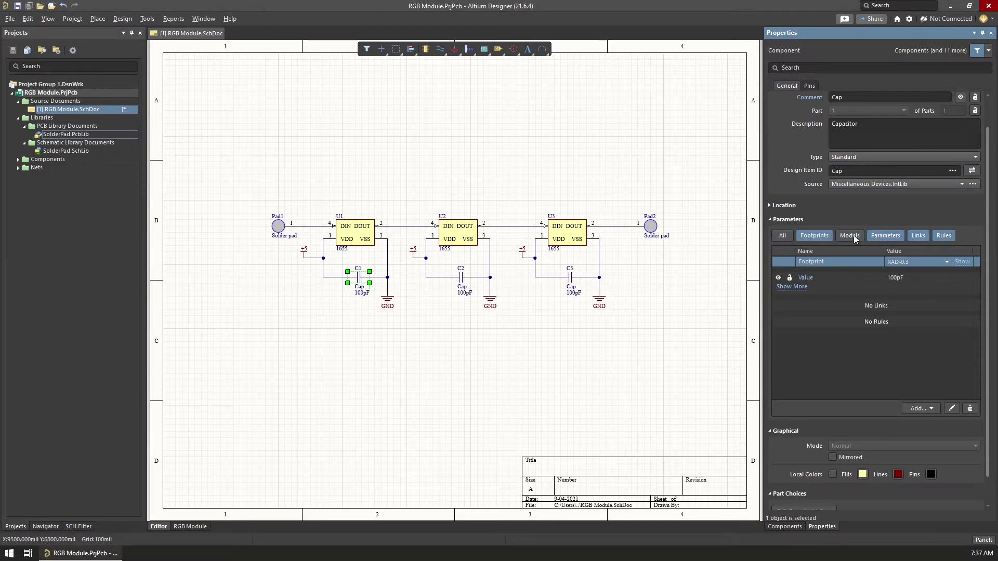
left_click(853, 235)
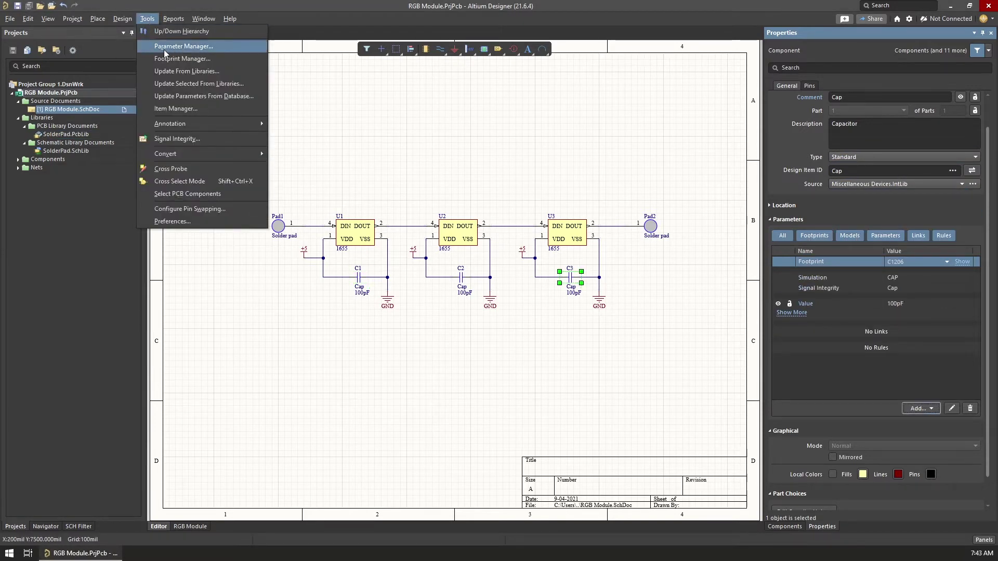
Step: Review the footprints of Pad2, C2 and the LEDs U1 to U3 in the Footprint Manager, comparing 2D and 3D previews
left_click(172, 51)
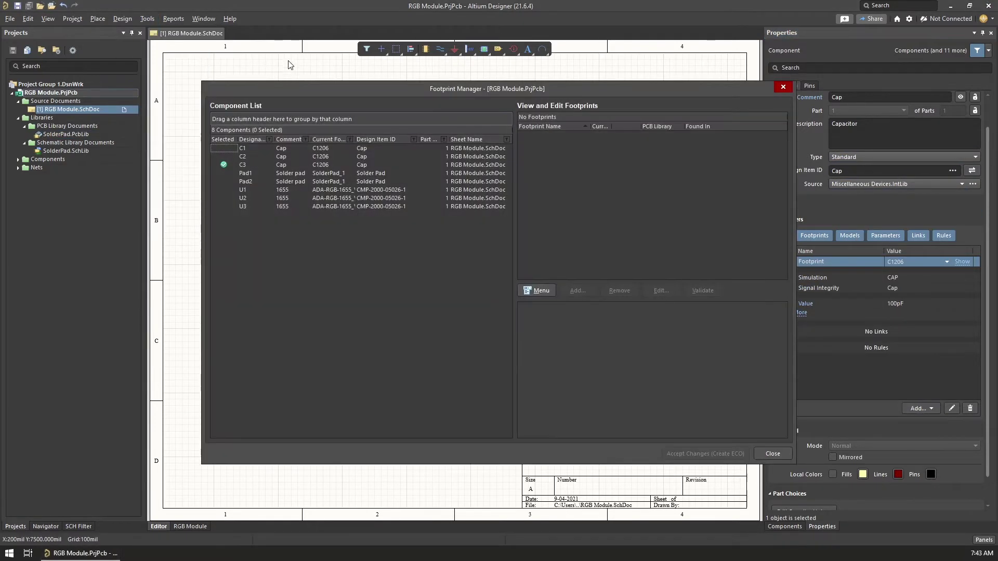
left_click(326, 178)
left_click(319, 180)
left_click(327, 157)
left_click(528, 428)
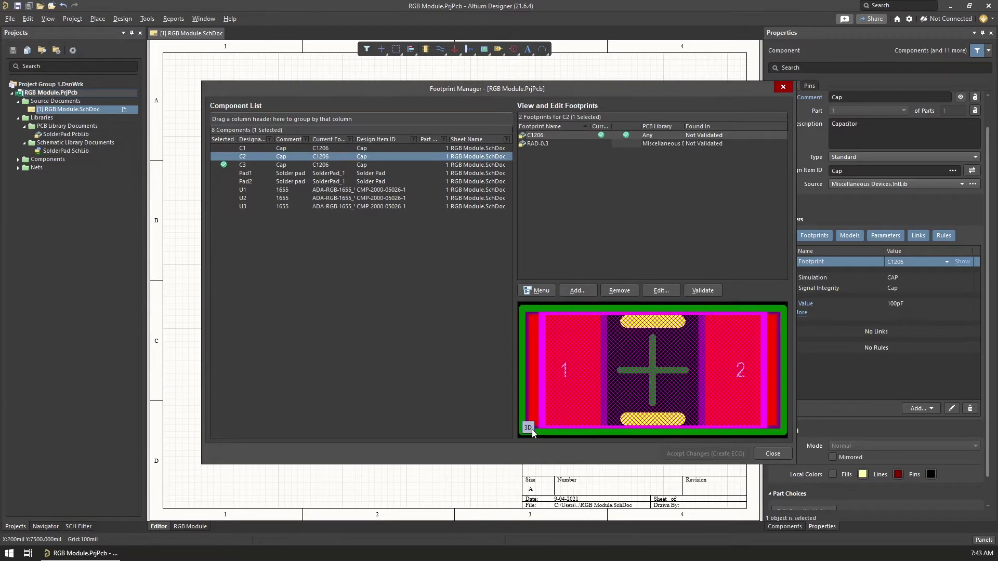
left_click(528, 428)
left_click(315, 191)
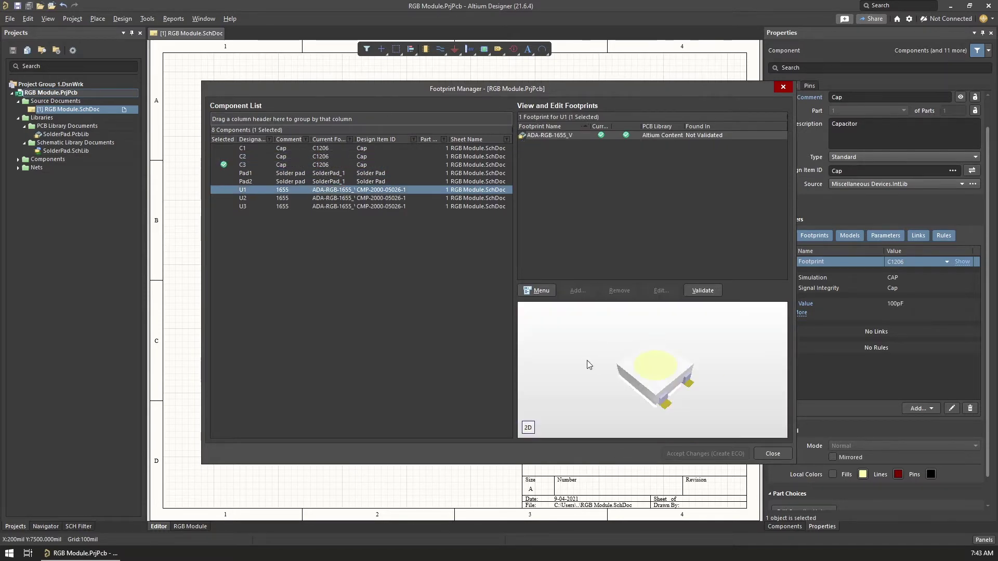
left_click(333, 198)
left_click(333, 207)
left_click(304, 155)
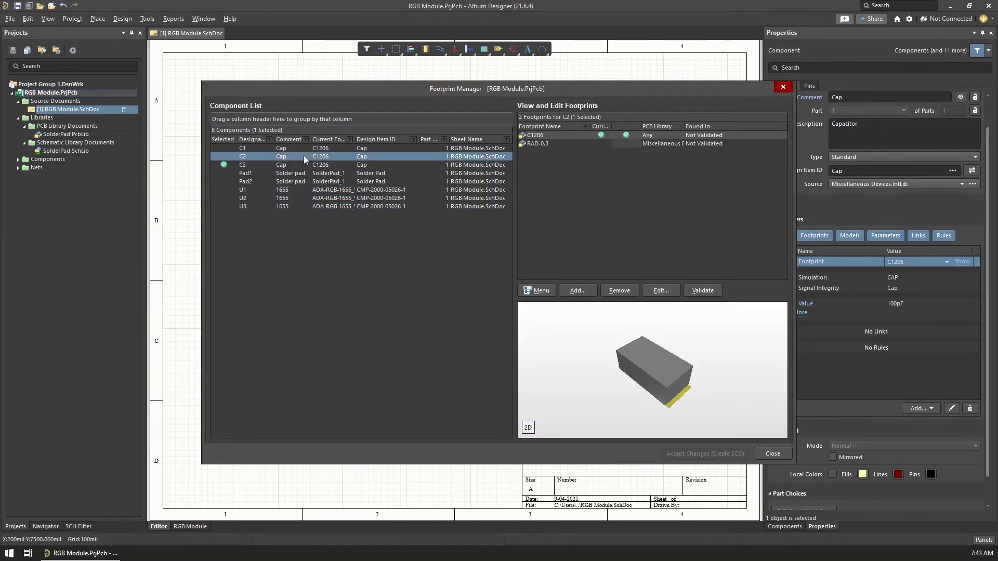
Step: Validate the C1206 footprints of capacitors C3 and C1 in the Footprint Manager
left_click(298, 162)
left_click(562, 135)
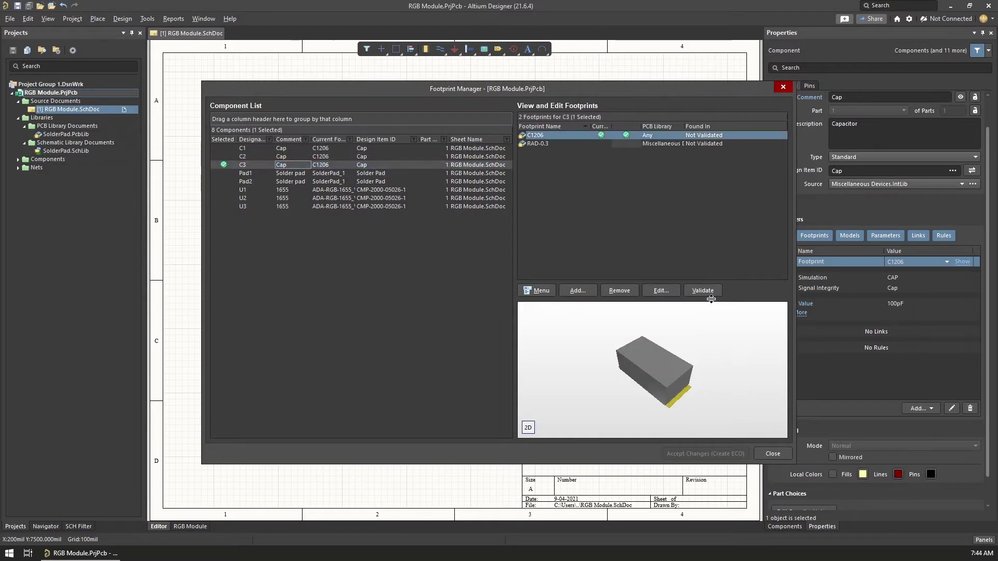
left_click(703, 290)
left_click(216, 150)
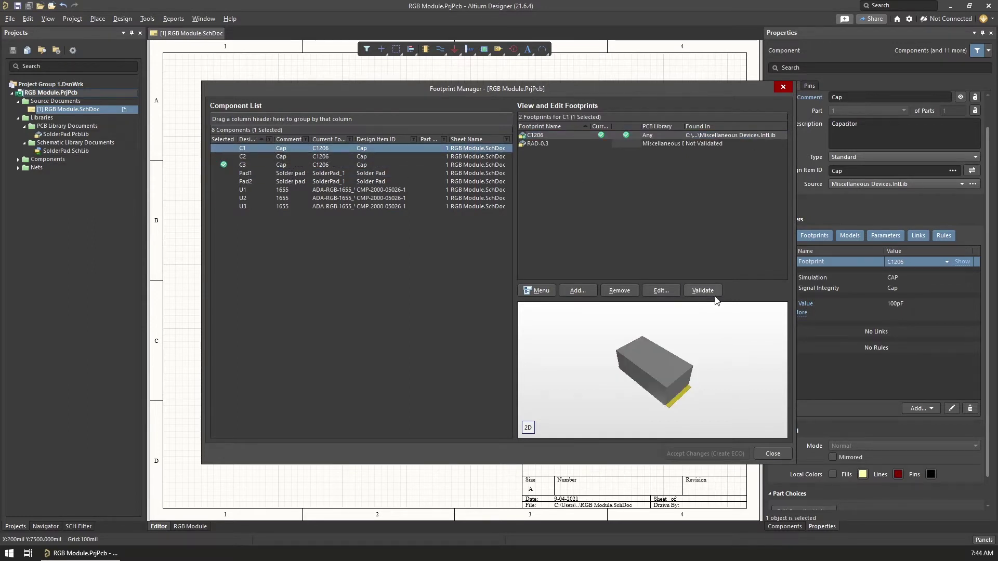
Step: Sort the Footprint Manager's components by selection and inspect U1's footprint in both 2D and 3D
left_click(260, 164)
left_click(277, 189)
left_click(232, 140)
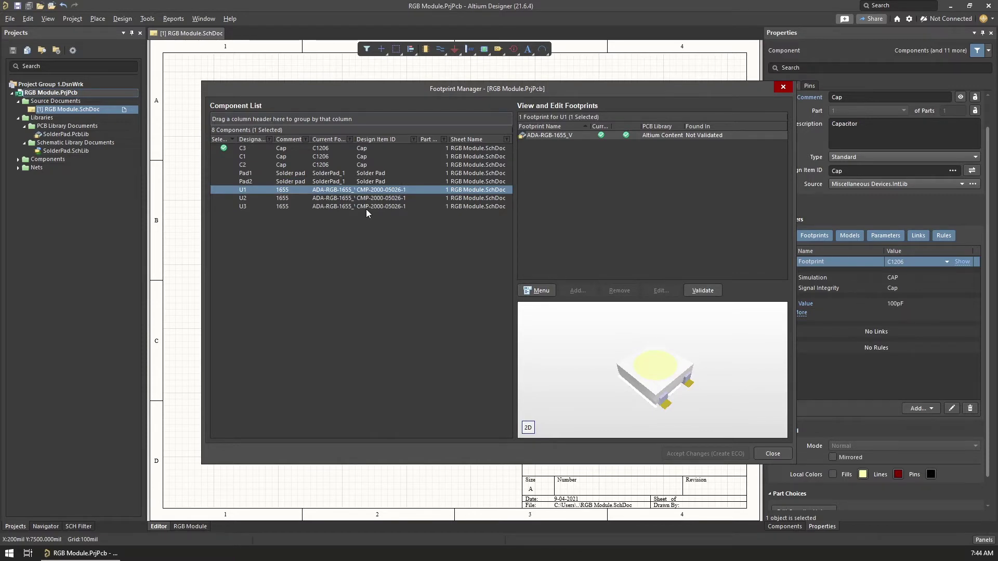
left_click(528, 428)
left_click(528, 428)
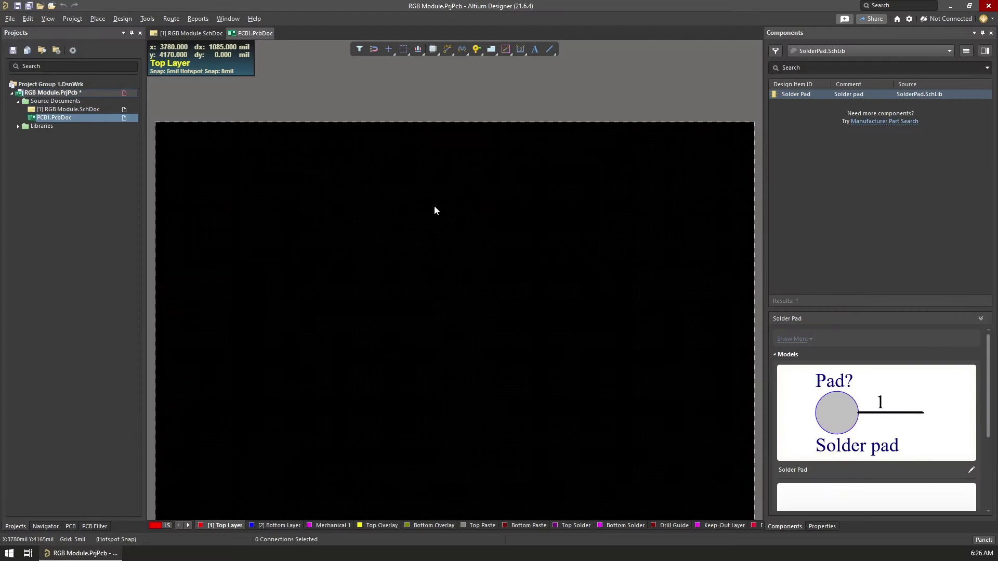
Step: Set the PCB1.PcbDoc board units to mm and its snap grid to 0.025 mm
left_click(822, 526)
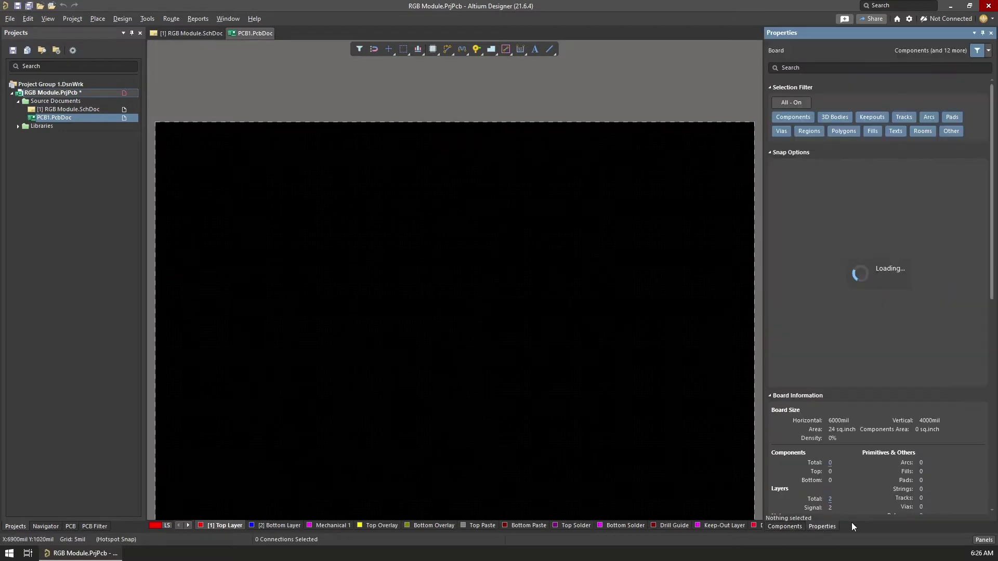
scroll(874, 453, "down", 8)
left_click(824, 392)
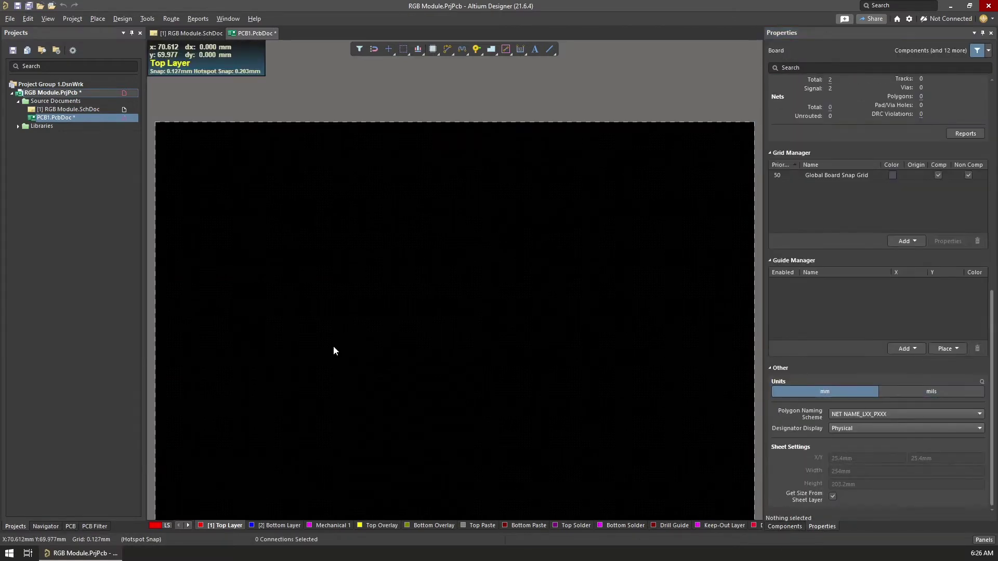
key("g")
left_click(385, 228)
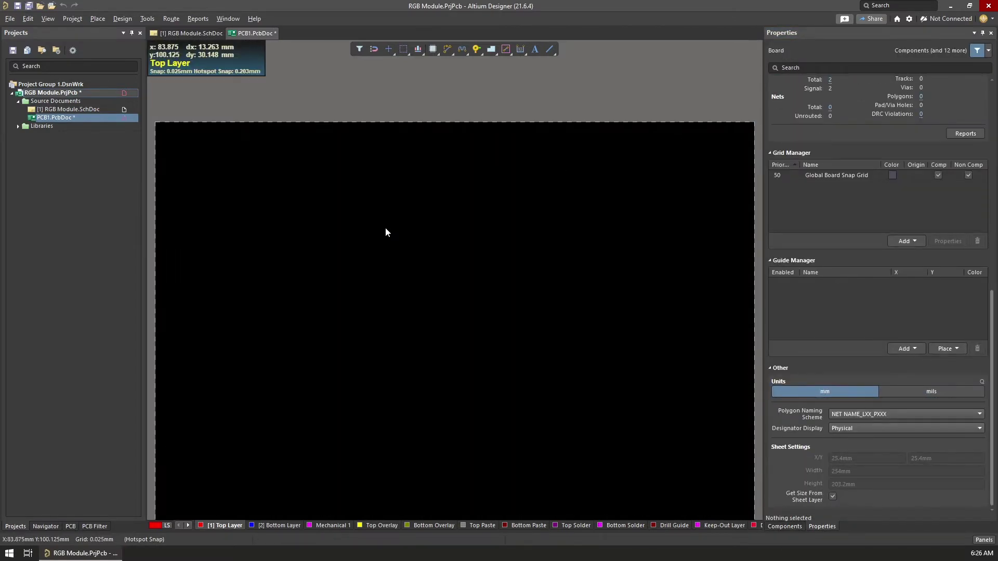
Step: Update PCB1.PcbDoc from the RGB Module schematic, validating and executing all engineering changes except adding the RGB Module room
double_click(73, 109)
left_click(72, 19)
mouse_move(147, 18)
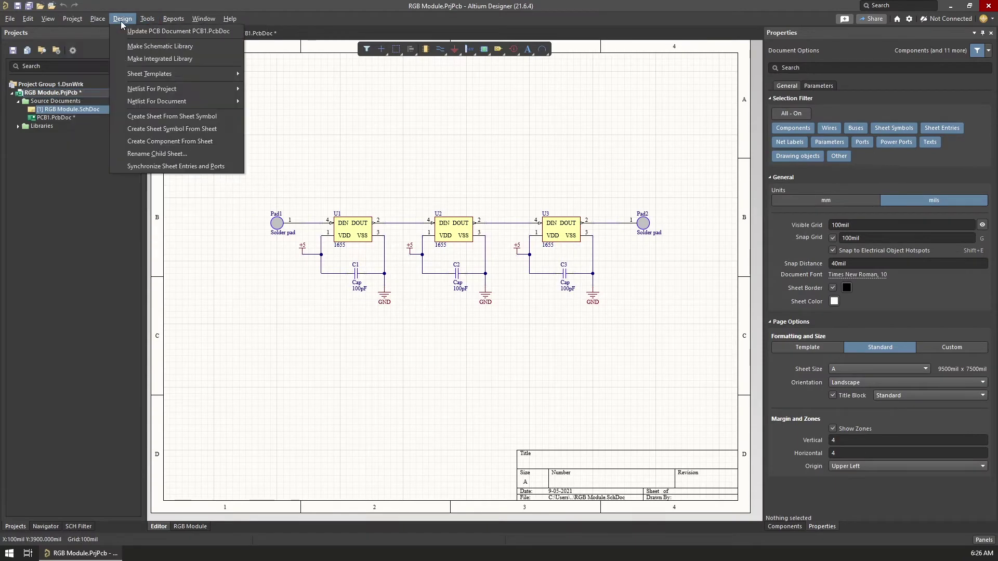
left_click(176, 31)
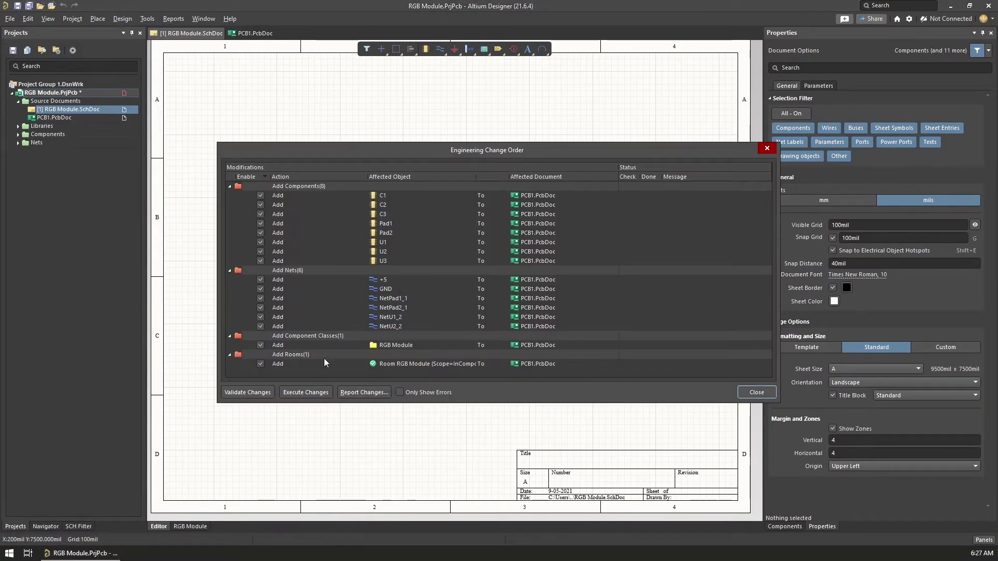
left_click(261, 364)
left_click(248, 392)
left_click(312, 392)
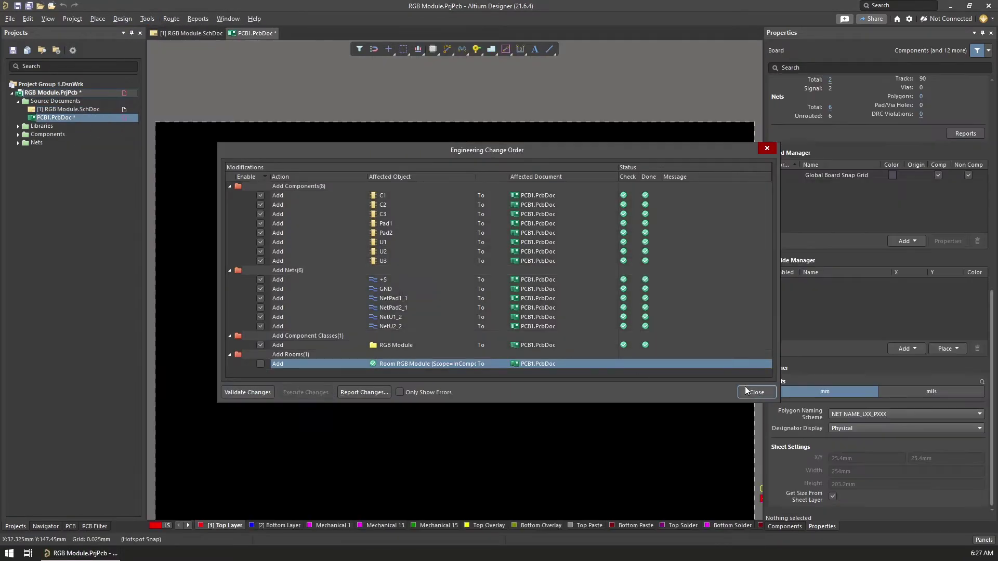
left_click(755, 393)
Step: Move the group of imported components from outside the board onto the board area
scroll(468, 310, "down", 3, "ctrl")
left_click_drag(728, 327, 613, 395)
left_click_drag(658, 365, 432, 246)
scroll(432, 246, "up", 2)
scroll(439, 254, "down", 1)
Step: Move LEDs U1, U2 and U3 out of the component row to separate spots below the capacitors and pads
scroll(448, 261, "up", 5, "ctrl")
left_click(390, 282)
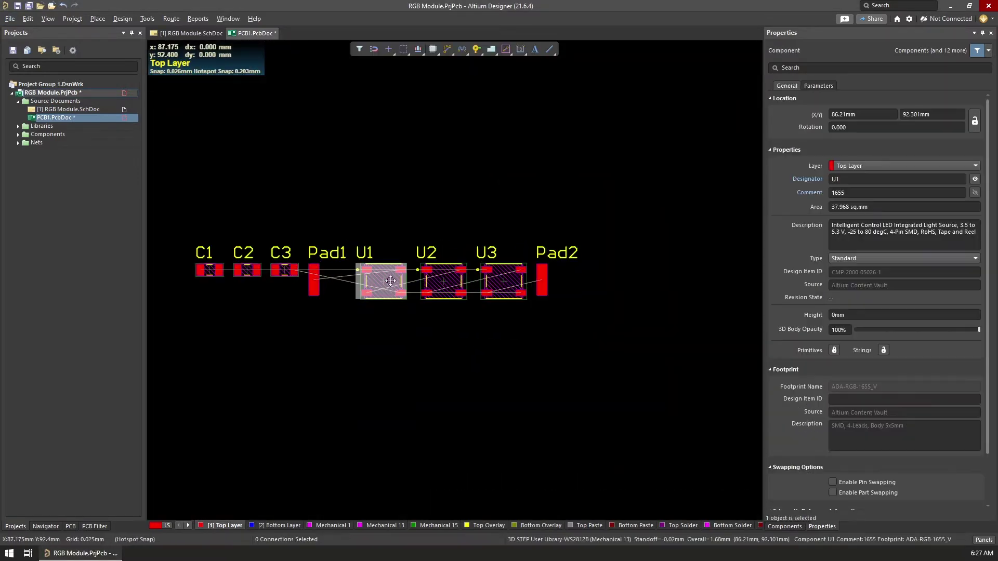
left_click_drag(390, 281, 339, 402)
left_click_drag(444, 281, 421, 388)
left_click_drag(497, 277, 479, 310)
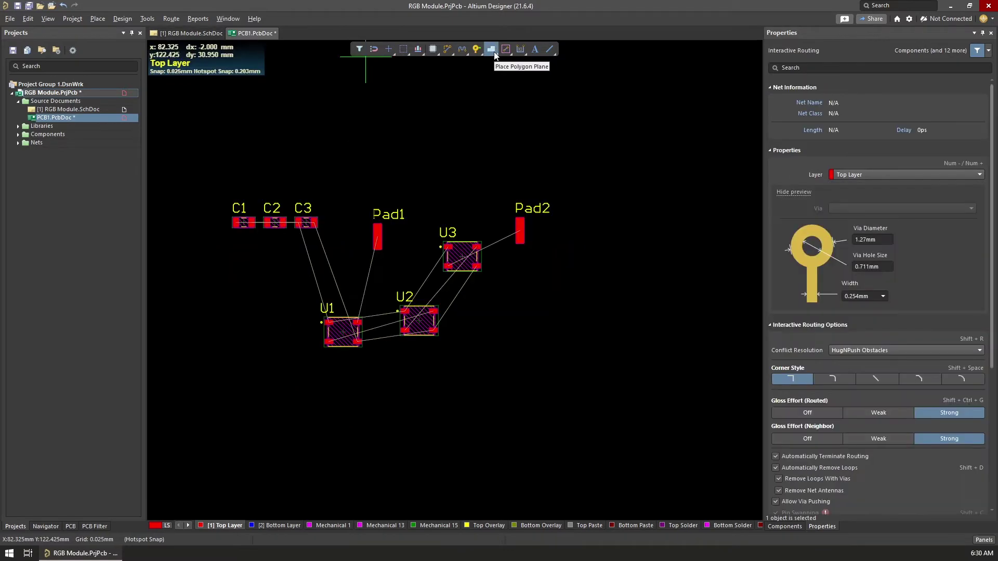
Step: Make the Keep-Out Layer the active layer
scroll(511, 114, "down", 2)
scroll(520, 291, "up", 3)
scroll(573, 355, "down", 2, "ctrl")
left_click(759, 525)
left_click(187, 525)
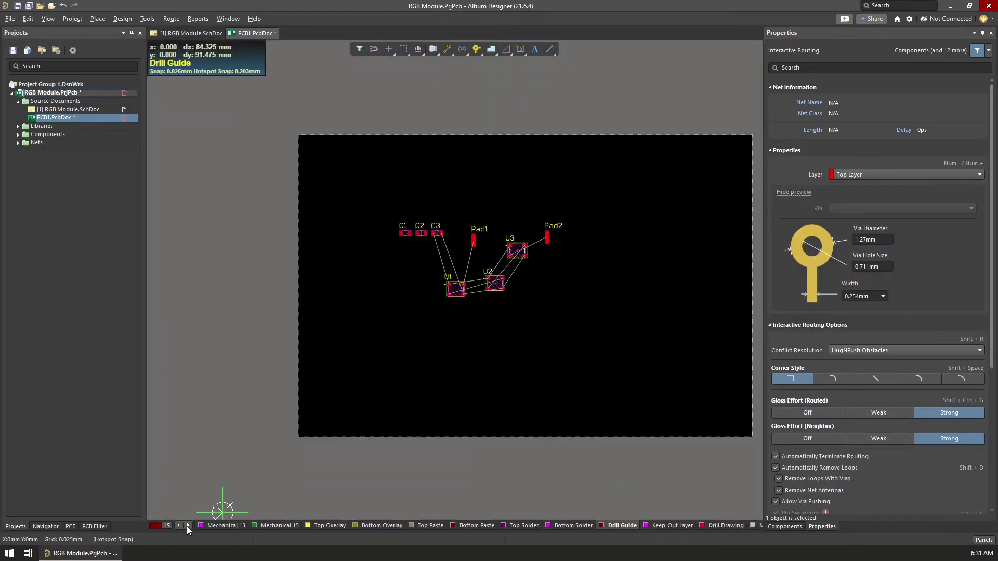
left_click(189, 526)
Step: Draw a full circle about 15.1 mm in radius on the Keep-Out Layer, below and to the left of the components
left_click(495, 54)
mouse_move(550, 50)
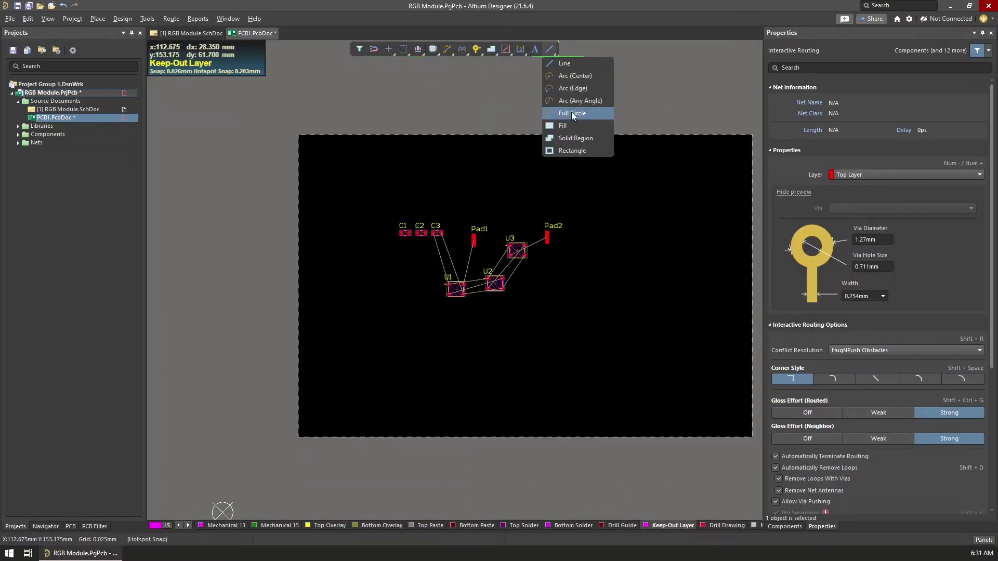
left_click(572, 113)
left_click(389, 345)
scroll(401, 343, "up", 3, "ctrl")
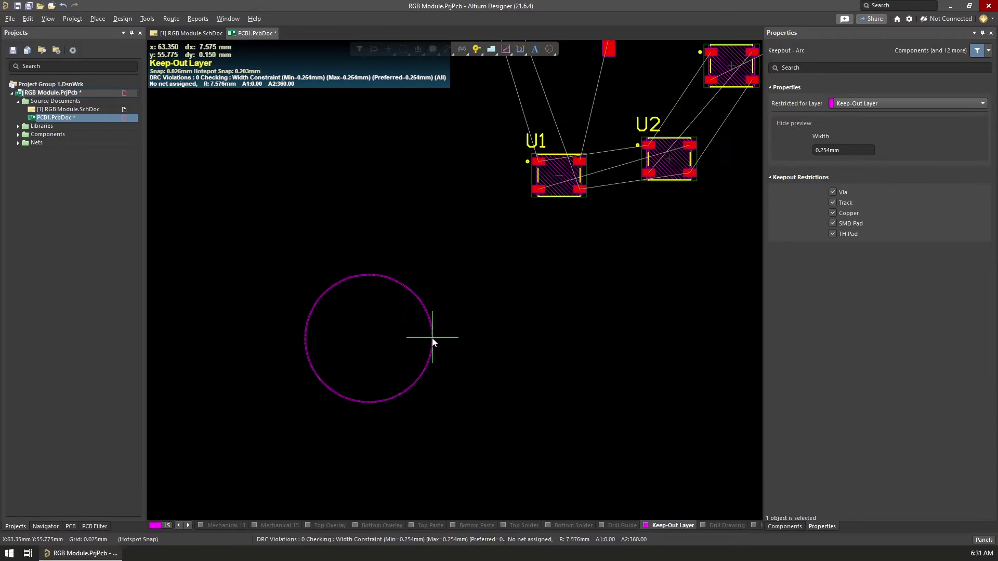
scroll(531, 413, "up", 4)
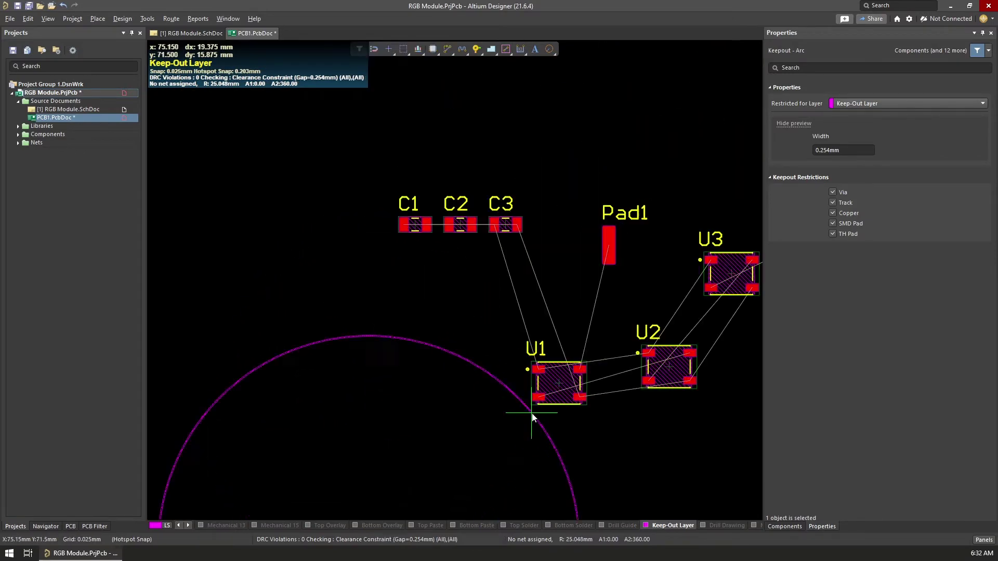
left_click(376, 420)
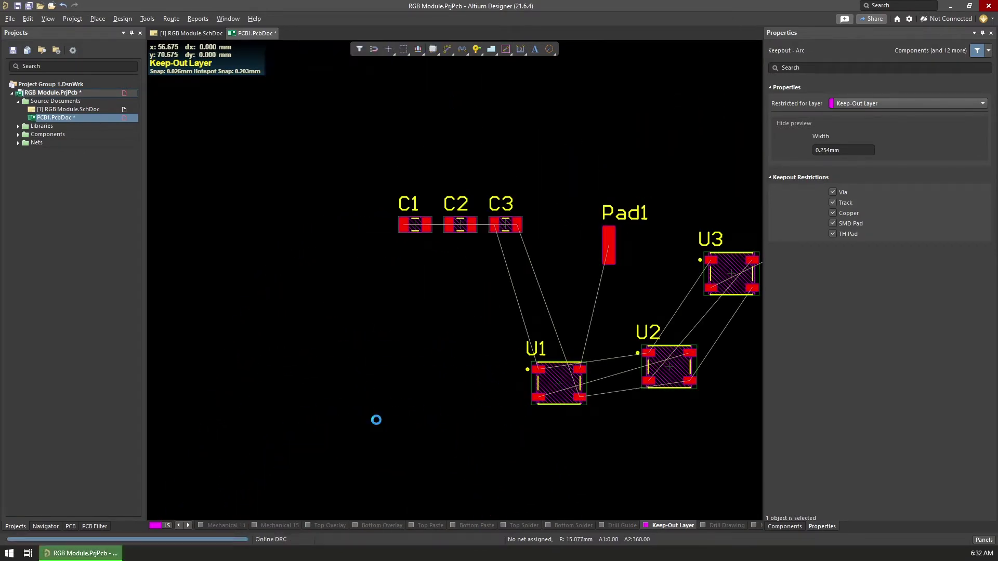
scroll(377, 420, "down", 5)
right_click(459, 270)
Step: Set the keep-out circle's radius to 15 mm
left_click(479, 350)
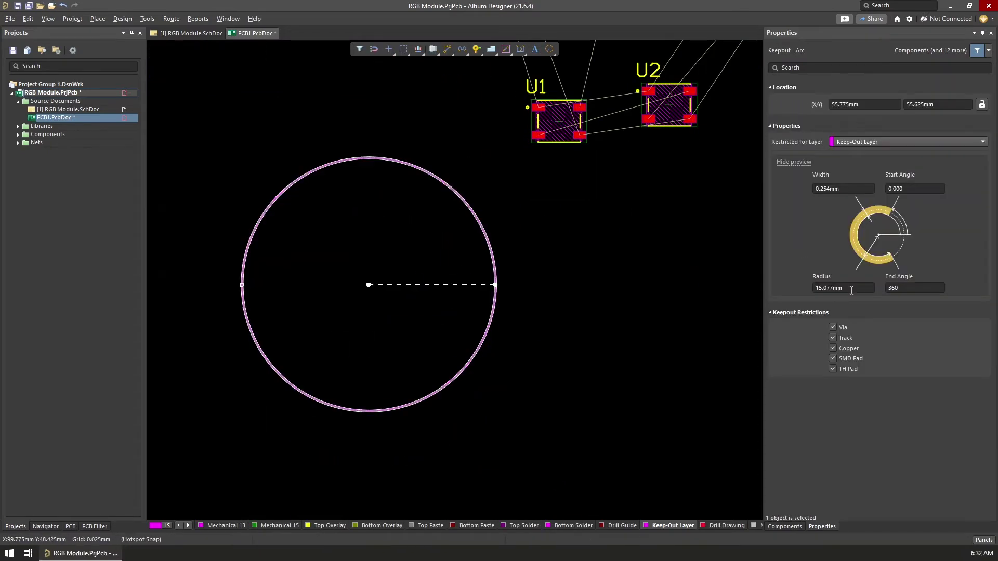
left_click(852, 290)
type("15")
key("Return")
Step: Define the board shape from the selected keep-out circle
left_click(147, 18)
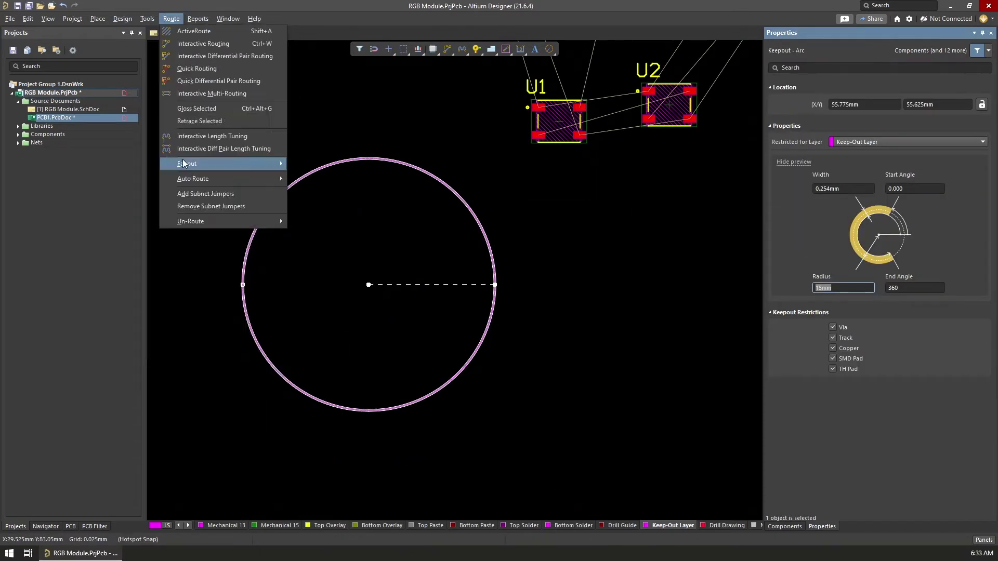
mouse_move(123, 18)
mouse_move(218, 86)
left_click(307, 85)
Step: Display the global board snap grid as lines and set the origin at the lower-left corner of the circular board's extents
left_click(122, 18)
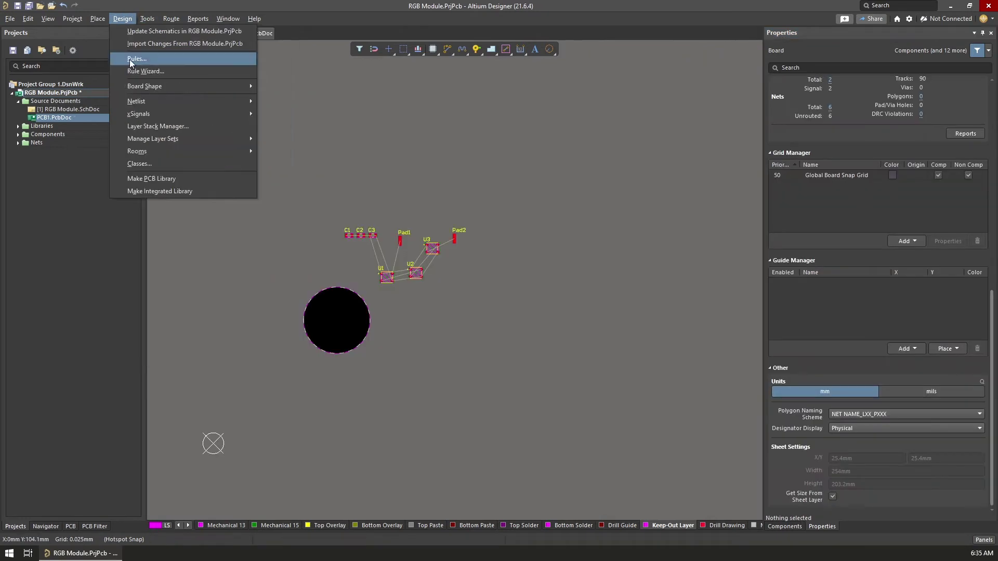
left_click(103, 31)
left_click(28, 18)
mouse_move(94, 213)
left_click(151, 214)
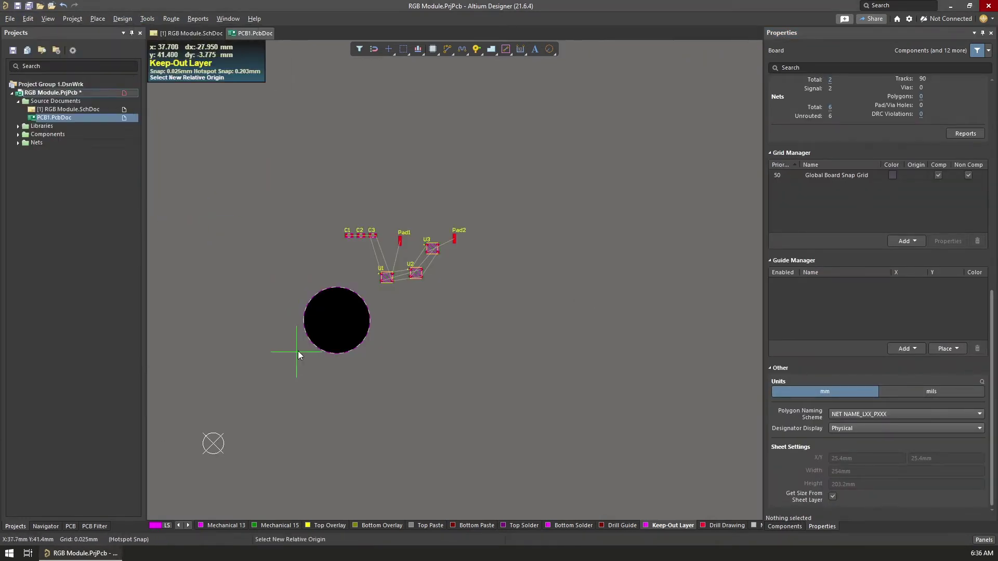
right_click_drag(304, 348, 303, 388)
scroll(304, 388, "up", 3, "ctrl")
key("g")
left_click(332, 349)
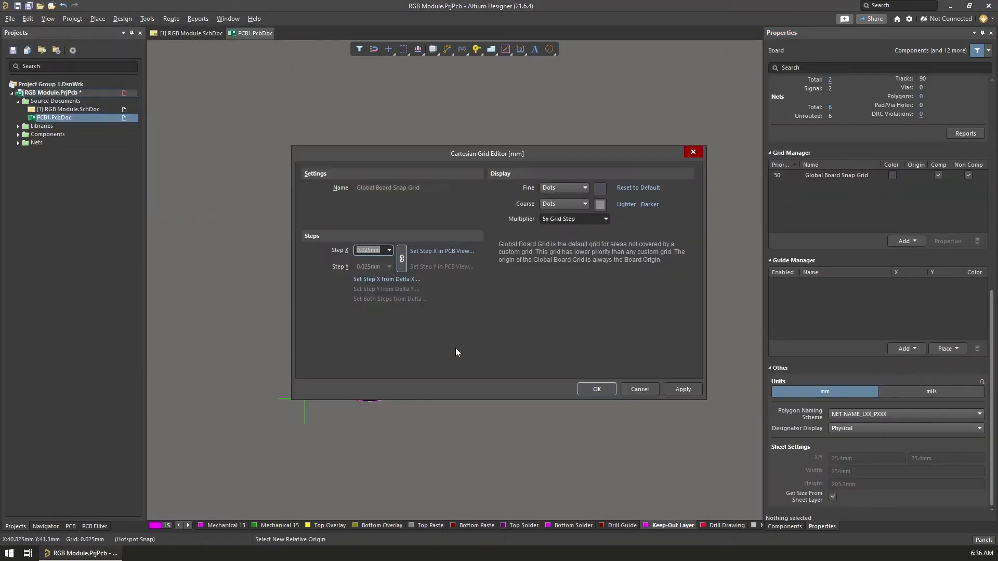
left_click(589, 392)
scroll(369, 364, "up", 4, "ctrl")
scroll(364, 250, "up", 2, "ctrl")
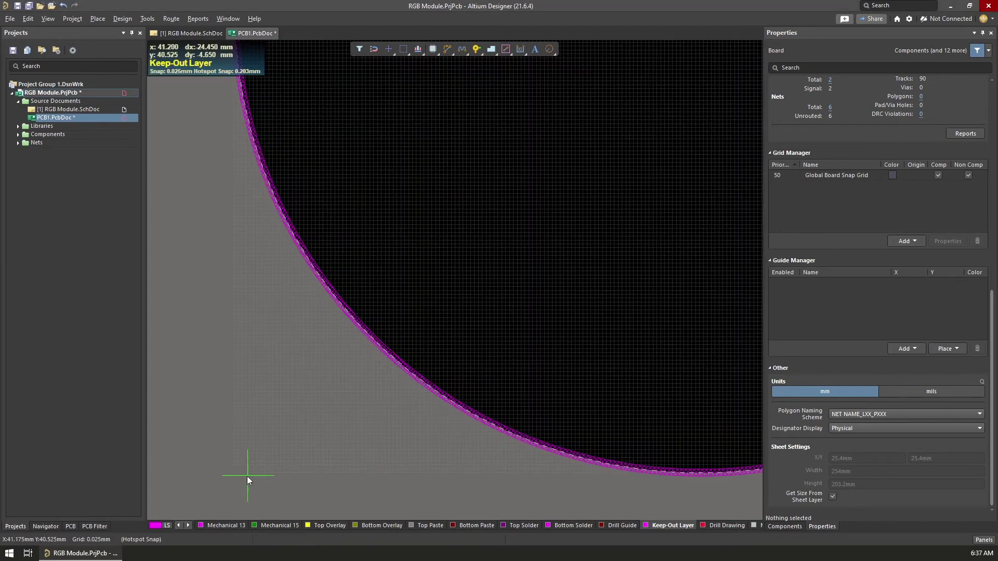
scroll(247, 476, "up", 2, "ctrl")
left_click(248, 476)
Step: Move LEDs U1, U2 and U3 onto the circular board and set the snap grid to 0.1 mm
scroll(454, 463, "down", 5, "ctrl")
scroll(607, 426, "down", 2, "ctrl")
right_click_drag(607, 426, 575, 284)
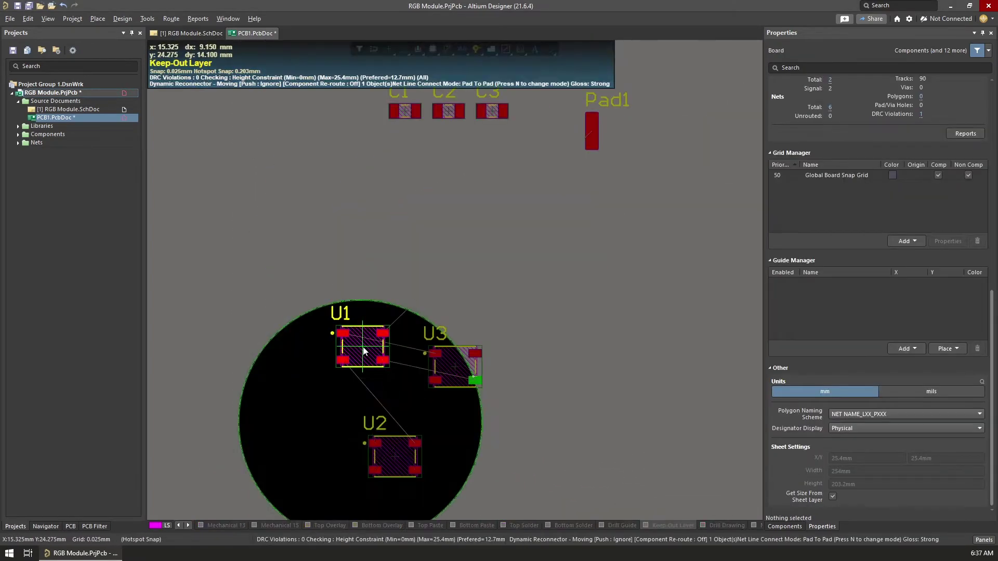
key("g")
left_click(395, 237)
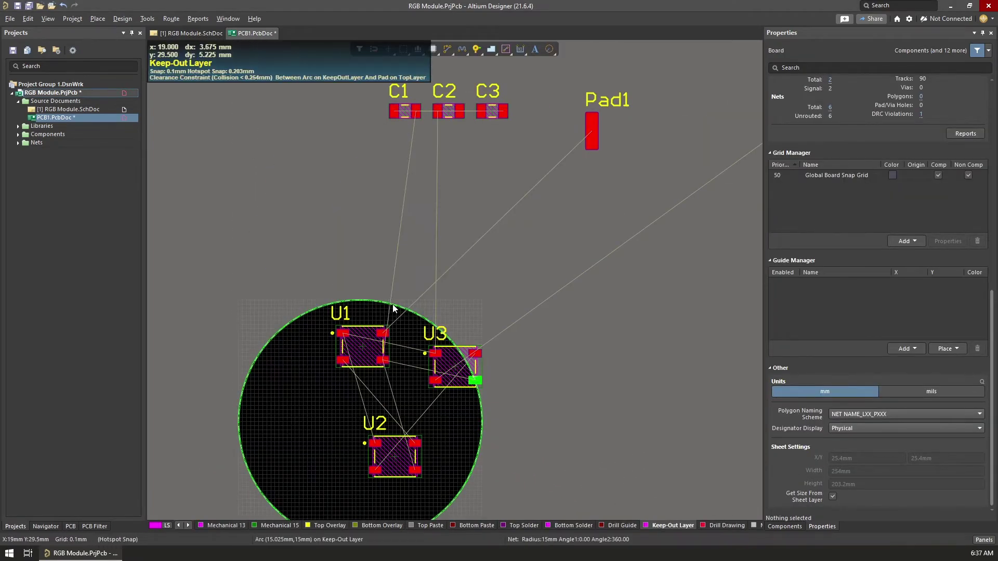
Step: Reposition U2 to the lower right and U3 to the lower left of the board, and place C1 below U1
left_click_drag(395, 457, 439, 461)
left_click_drag(455, 367, 301, 471)
left_click_drag(404, 111, 361, 370)
Step: Add a polar grid with its origin at X 15, Y 15, a 2x grid step multiplier and an end angle of 360
scroll(367, 323, "down", 1)
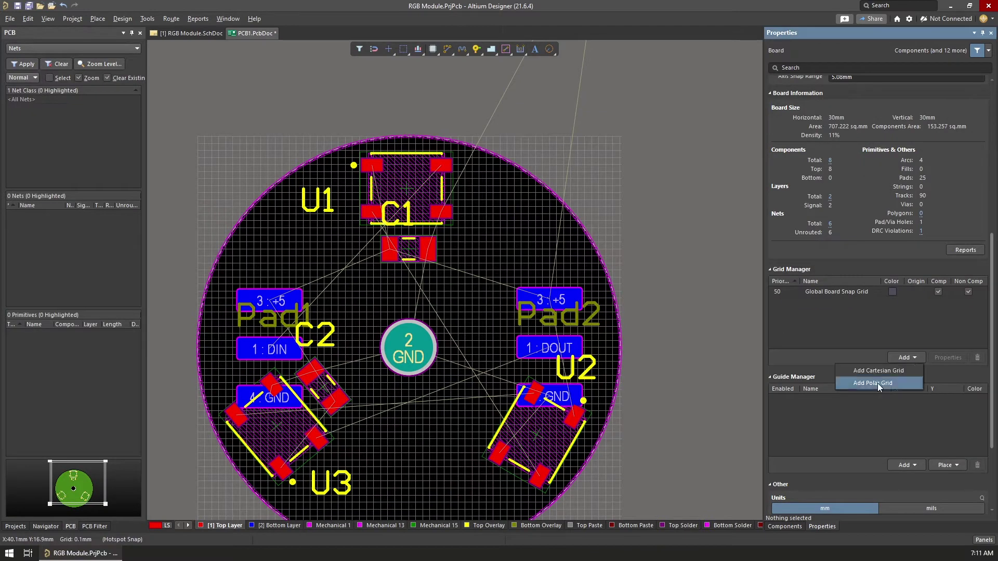
left_click(893, 291)
left_click(785, 322)
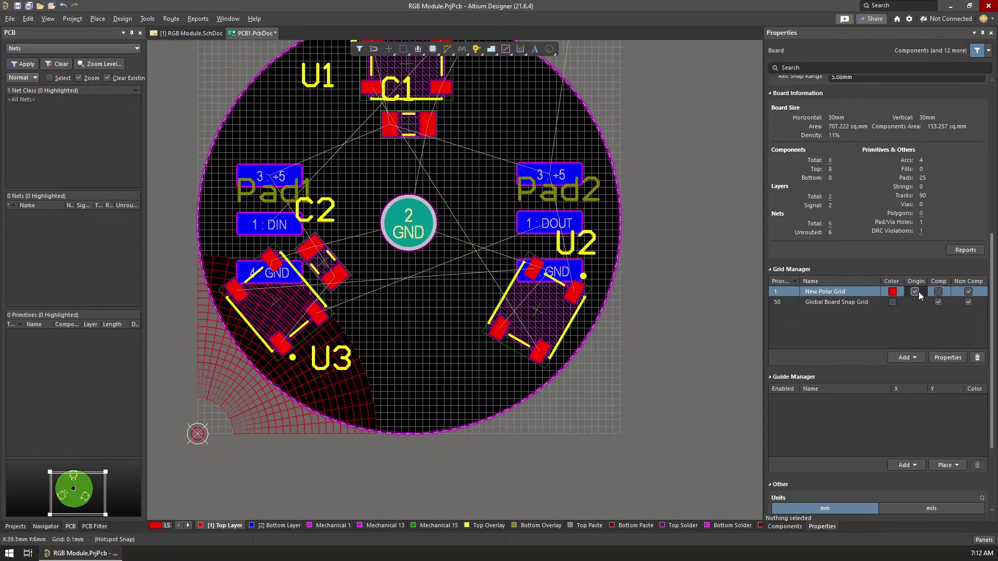
double_click(805, 293)
left_click(470, 388)
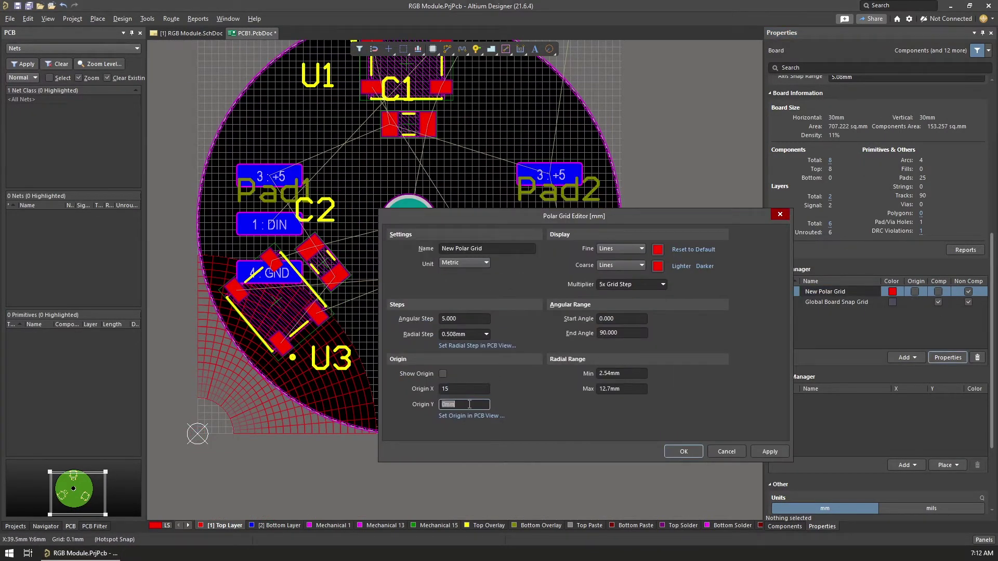
type("15")
Step: Set the polar grid's radial step to 2.5 mm and its angular step to 30 degrees
left_click(464, 319)
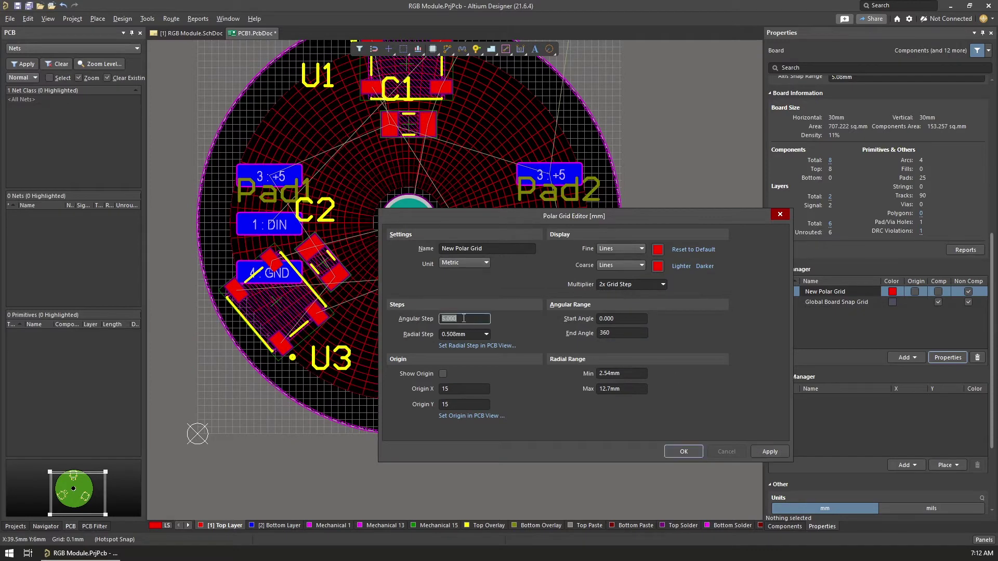
left_click(486, 335)
left_click(463, 445)
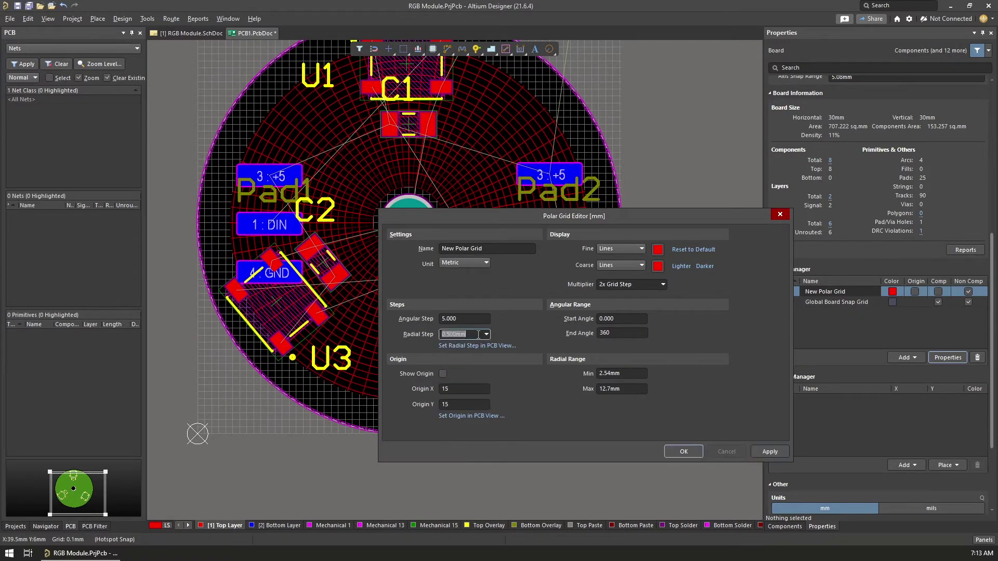
type("120")
left_click(521, 364)
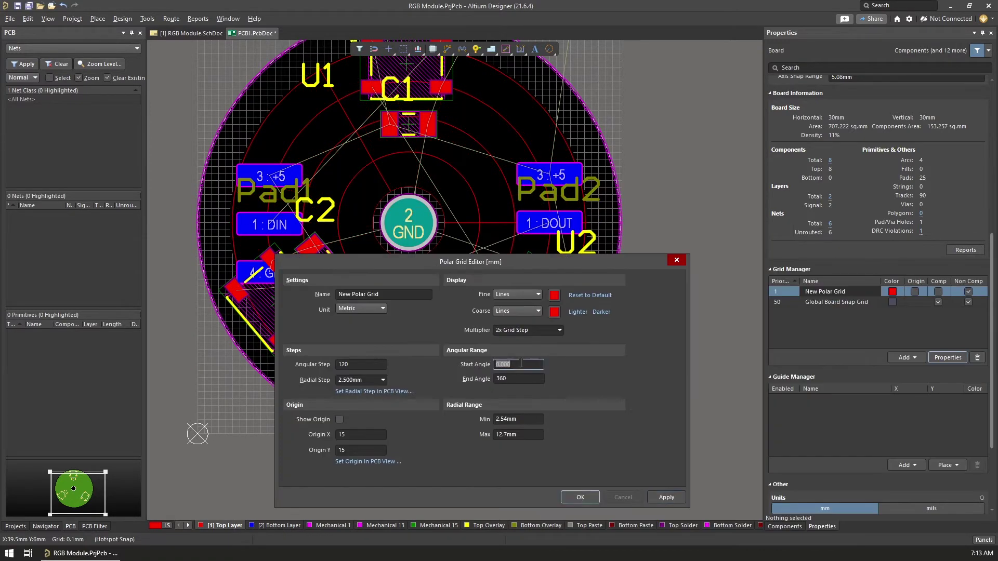
left_click_drag(497, 262, 561, 252)
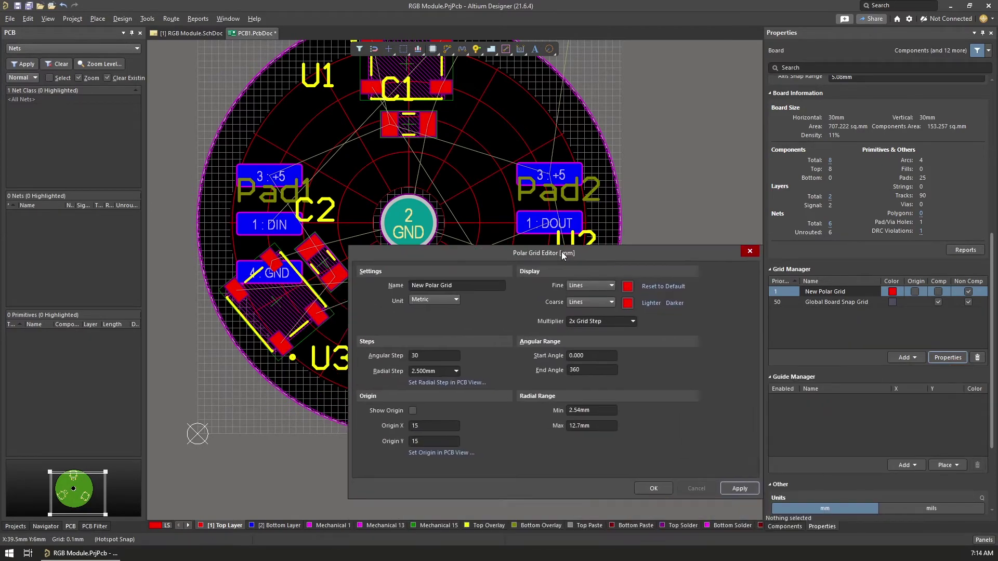
key("Return")
Step: Align U2 with the polar grid by moving it to X 24.8 mm, Y 9.4 mm
scroll(616, 305, "down", 1, "ctrl")
scroll(437, 321, "up", 1)
left_click(468, 157)
scroll(467, 156, "up", 2, "ctrl")
scroll(714, 397, "down", 4)
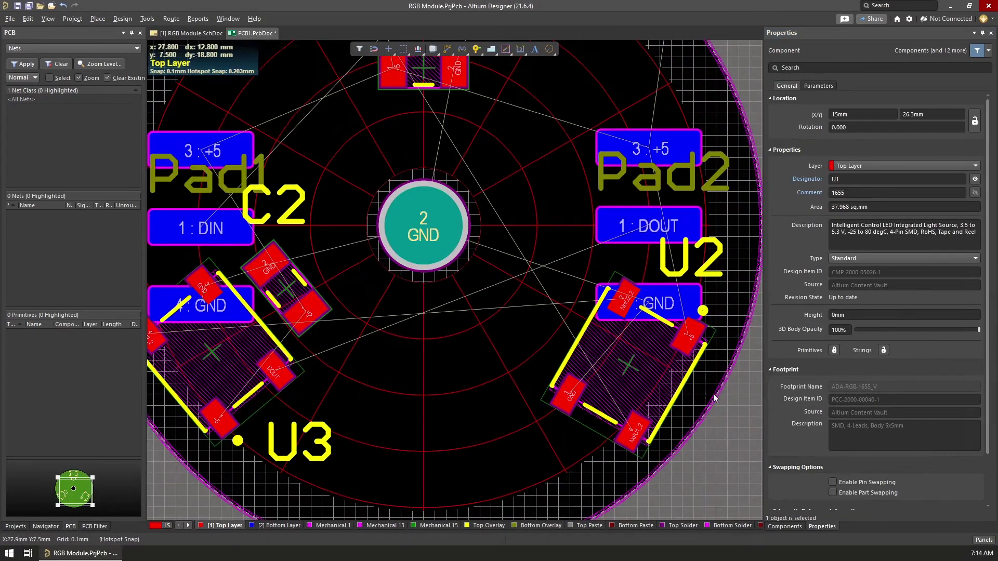
left_click_drag(631, 366, 644, 352)
right_click(633, 360)
left_click(629, 360)
scroll(480, 293, "up", 1)
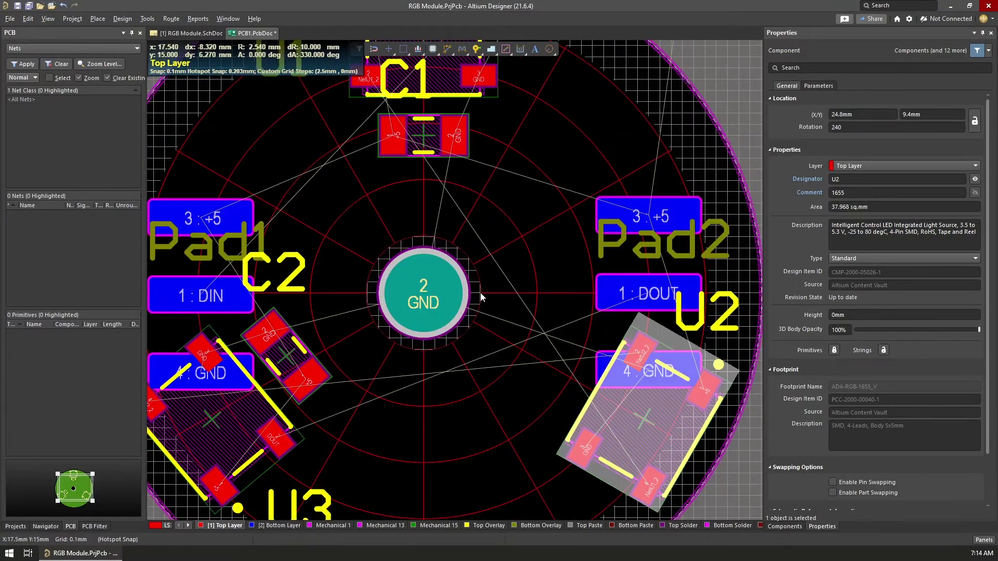
Step: Move U3 to X 5.3 mm, Y 9.4 mm and set its rotation to 120 degrees
left_click_drag(228, 406, 203, 419)
scroll(443, 390, "up", 1, "shift")
left_click(849, 126)
type("120")
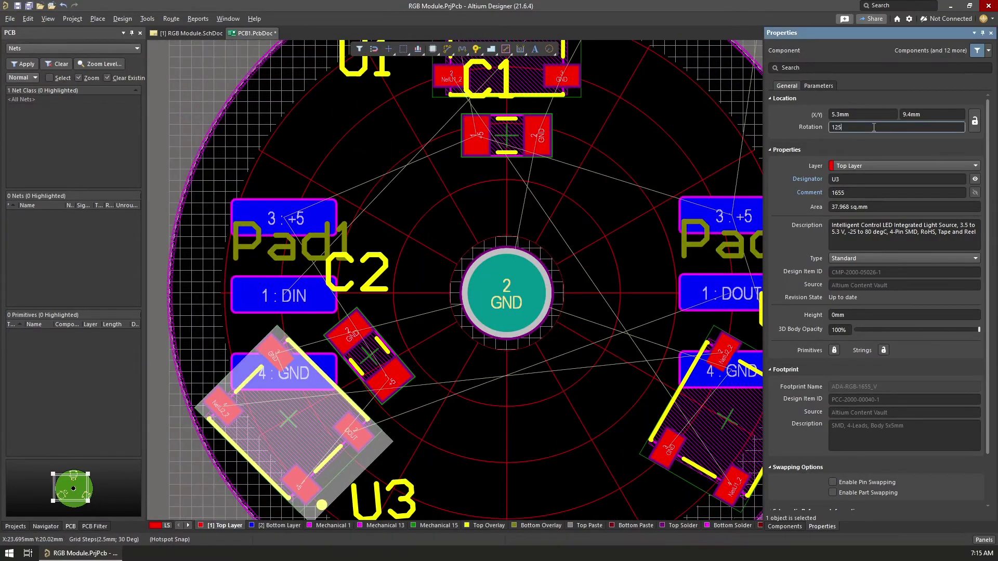
key("Return")
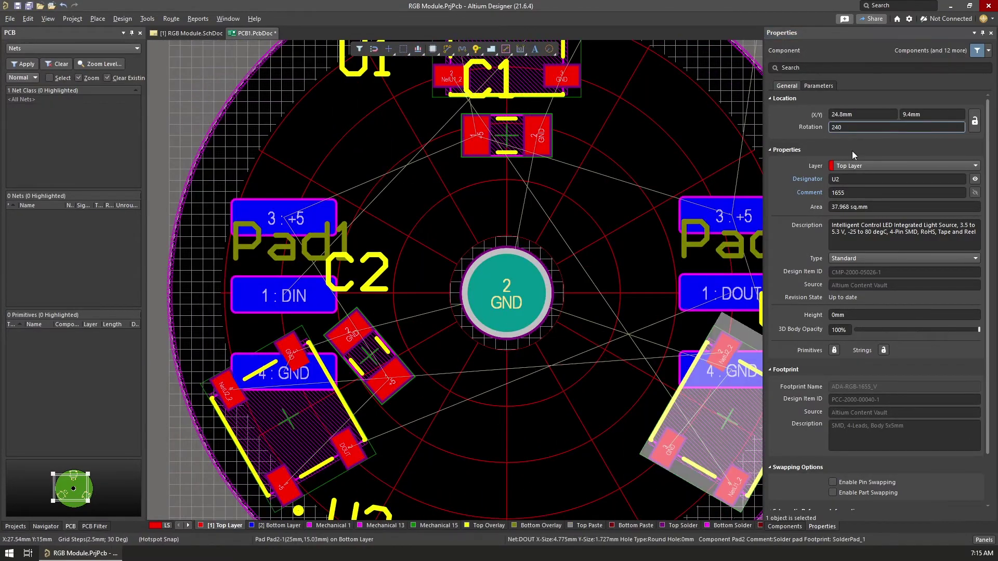
left_click(515, 405)
Step: Rotate capacitor C2 to 120 degrees and move it beside U3 at X 9.1 mm, Y 11.6 mm
scroll(515, 404, "down", 2, "ctrl")
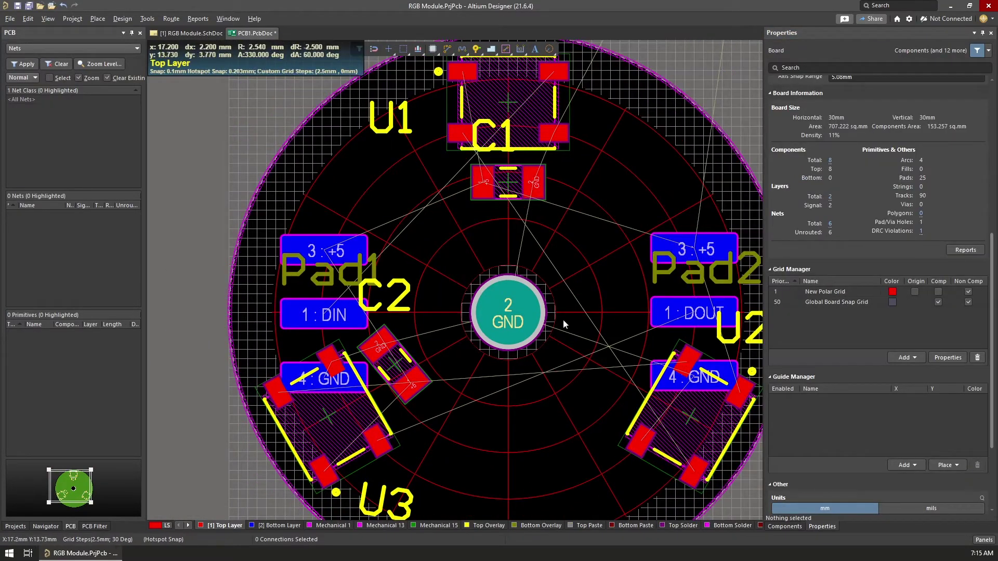
left_click(445, 337)
left_click_drag(440, 337, 442, 344)
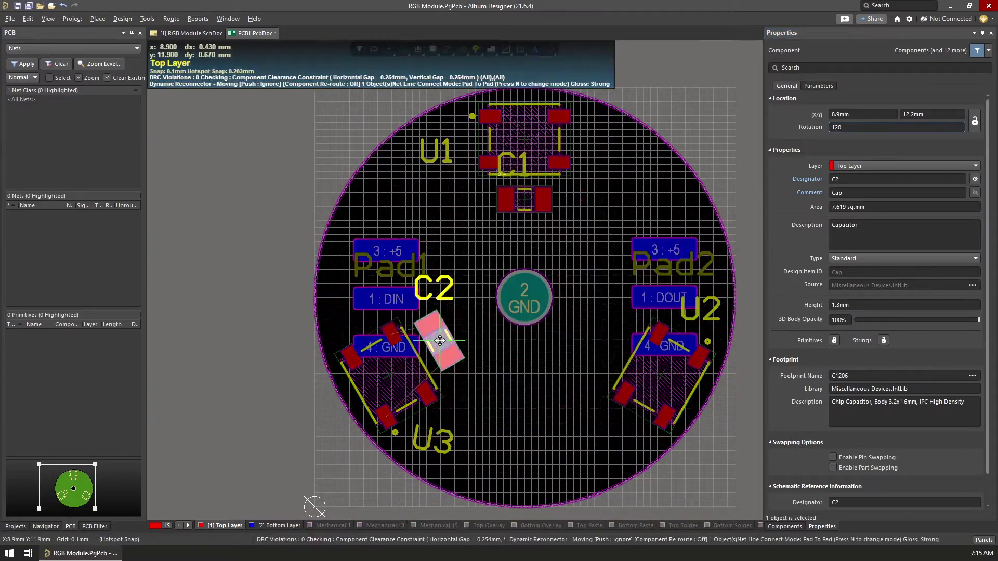
scroll(411, 364, "up", 2, "ctrl")
scroll(525, 323, "down", 4, "ctrl")
scroll(575, 297, "up", 5, "ctrl")
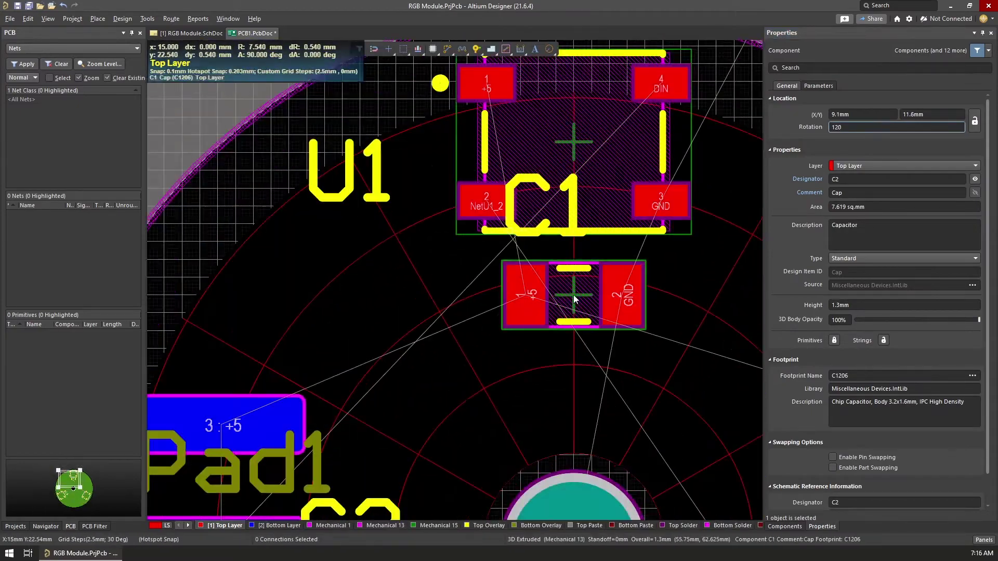
Step: Move capacitor C3 onto the board beside U2, mirroring C2's position
scroll(578, 295, "down", 5, "ctrl")
left_click_drag(678, 112, 610, 347)
scroll(611, 349, "up", 3, "ctrl")
left_click(608, 317)
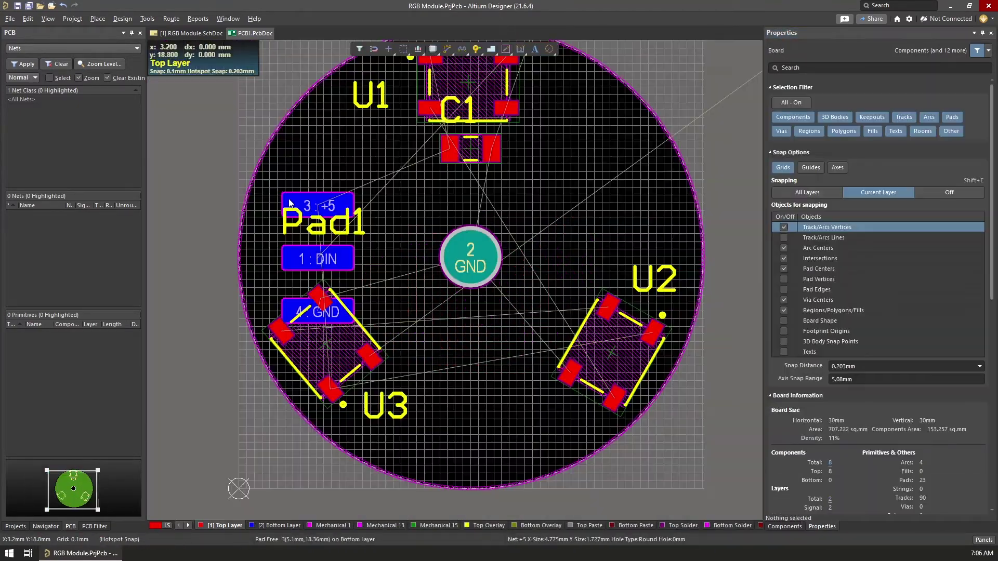
Step: Copy solder pads 3, 1 and 4, using pad 1's centre as reference, and paste them at X 25 mm, Y 15.1 mm
left_click(289, 258)
left_click(290, 308, "shift")
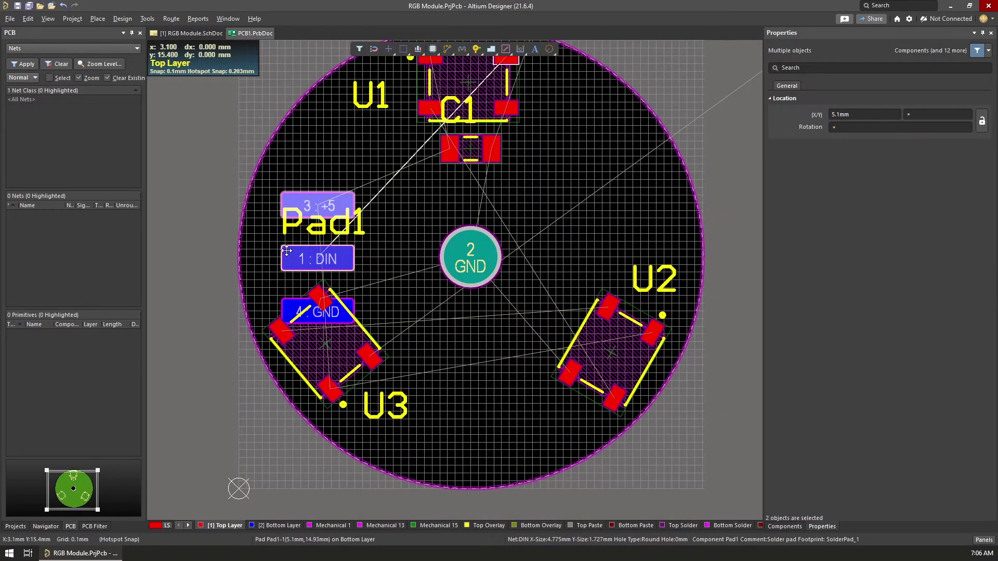
left_click(289, 305, "shift")
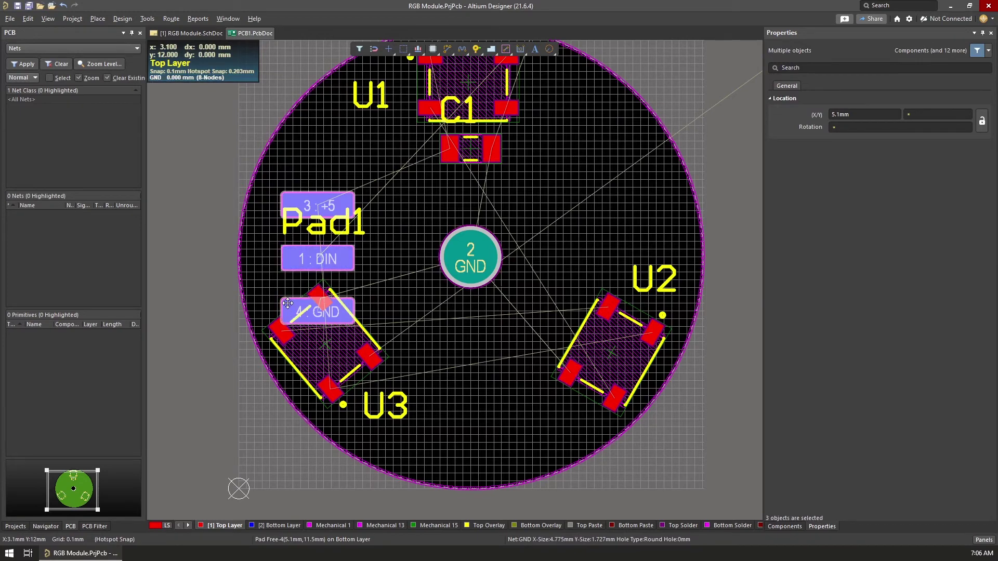
key("ctrl+c")
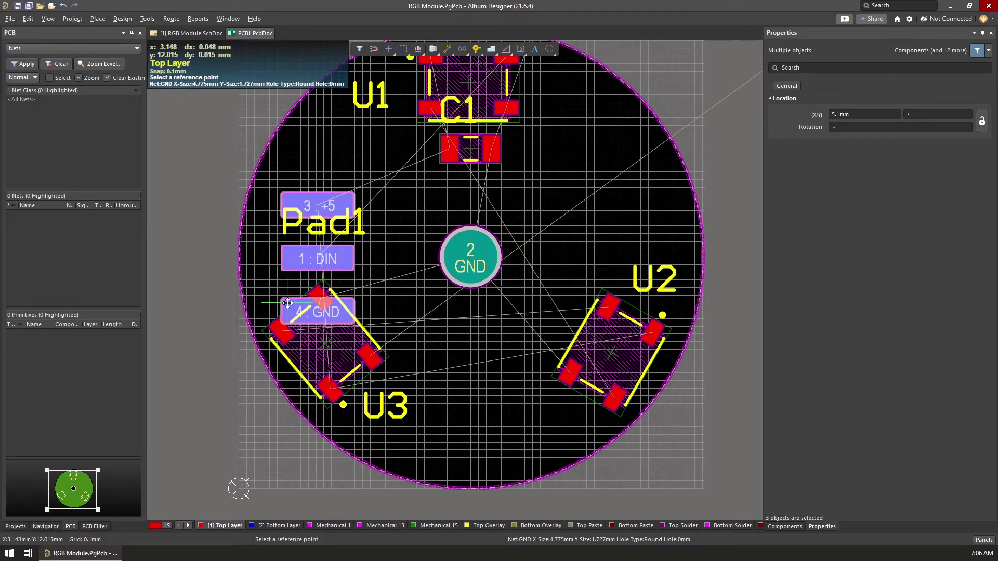
left_click(318, 258)
key("ctrl+v")
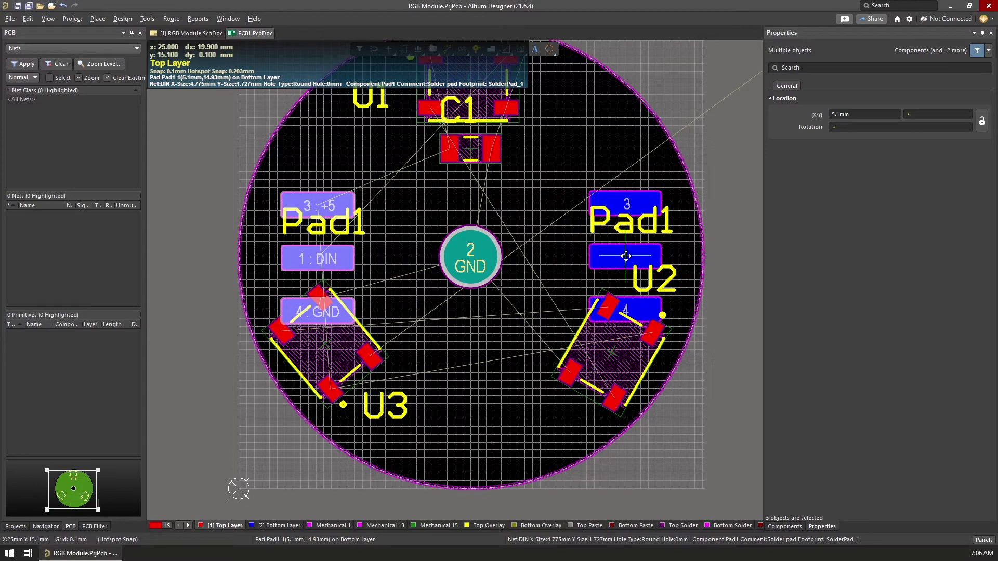
left_click(626, 256)
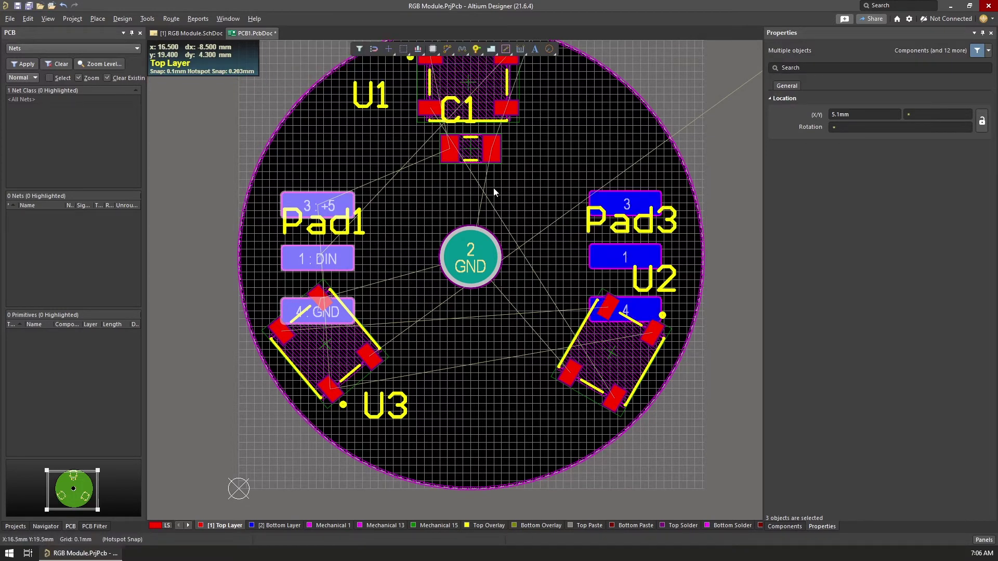
Step: Select pad 3 of the pasted group and show its general properties
left_click(617, 194)
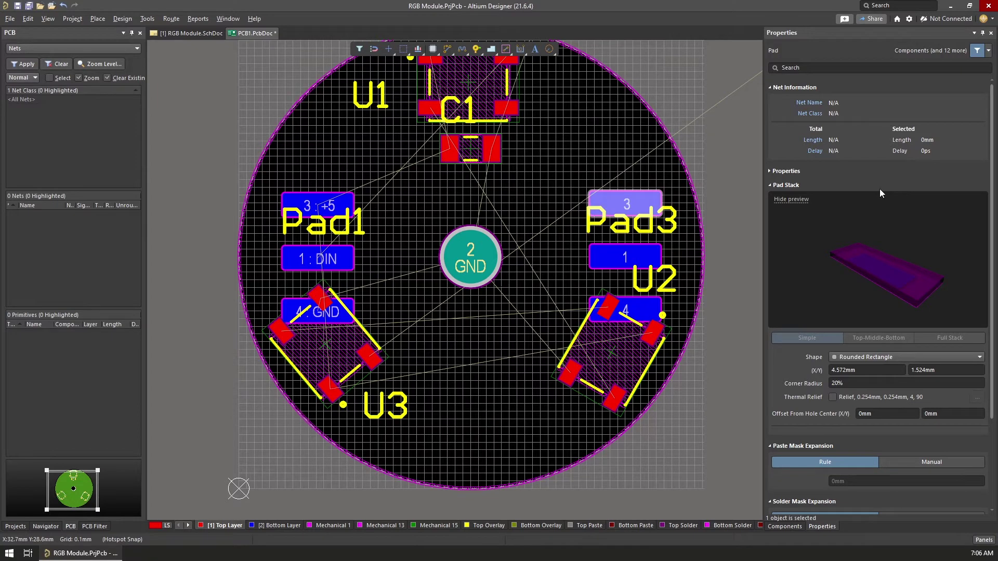
left_click(769, 170)
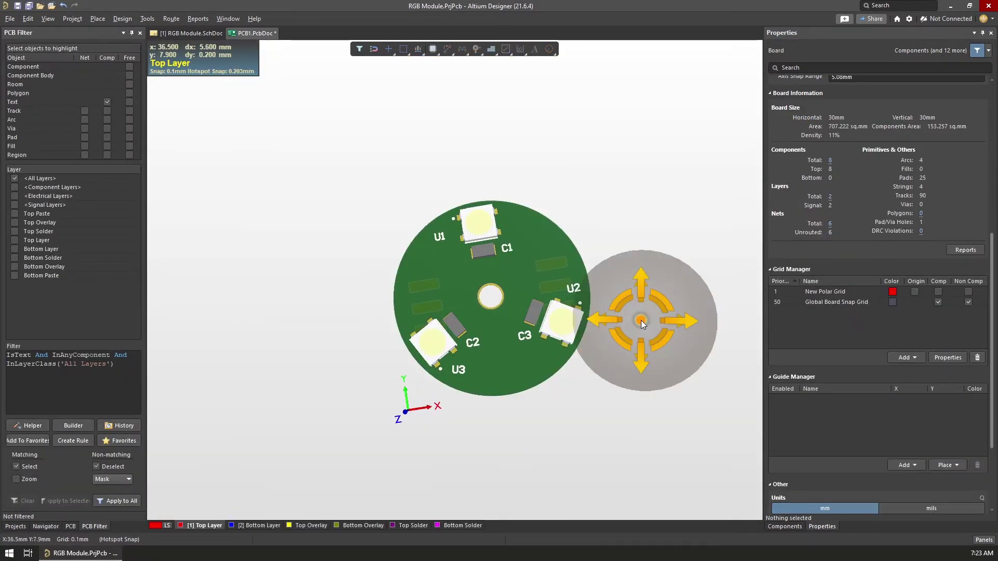
Step: Inspect the board in 3D from the component side and from the bottom side with the labelled solder pads
right_click_drag(641, 320, 485, 314, "shift")
scroll(745, 288, "down", 2, "ctrl")
scroll(739, 289, "up", 2, "ctrl")
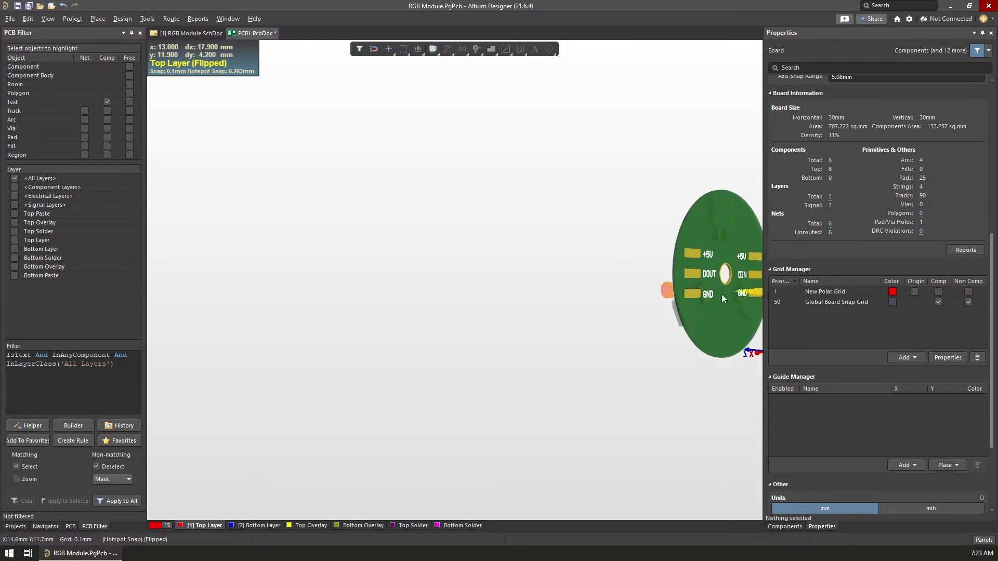
left_click_drag(722, 309, 691, 314, "alt")
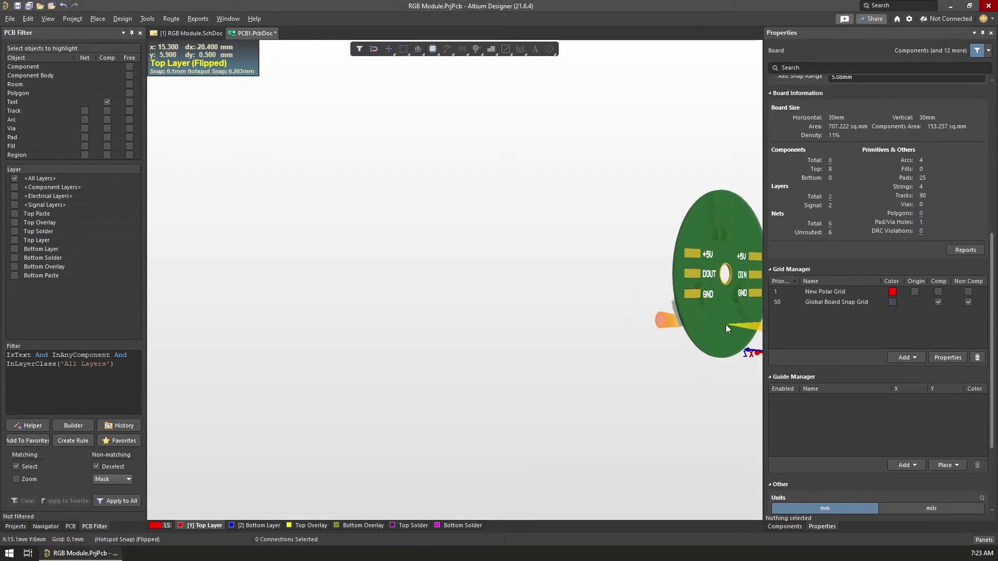
right_click_drag(725, 324, 426, 364)
right_click_drag(489, 345, 440, 327, "shift")
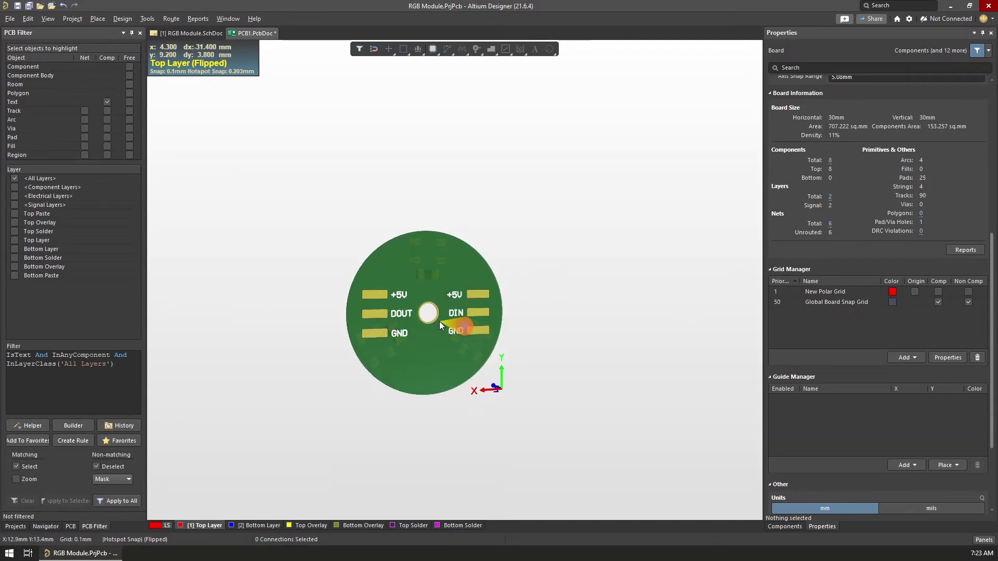
scroll(419, 315, "up", 1, "ctrl")
right_click_drag(466, 319, 589, 333)
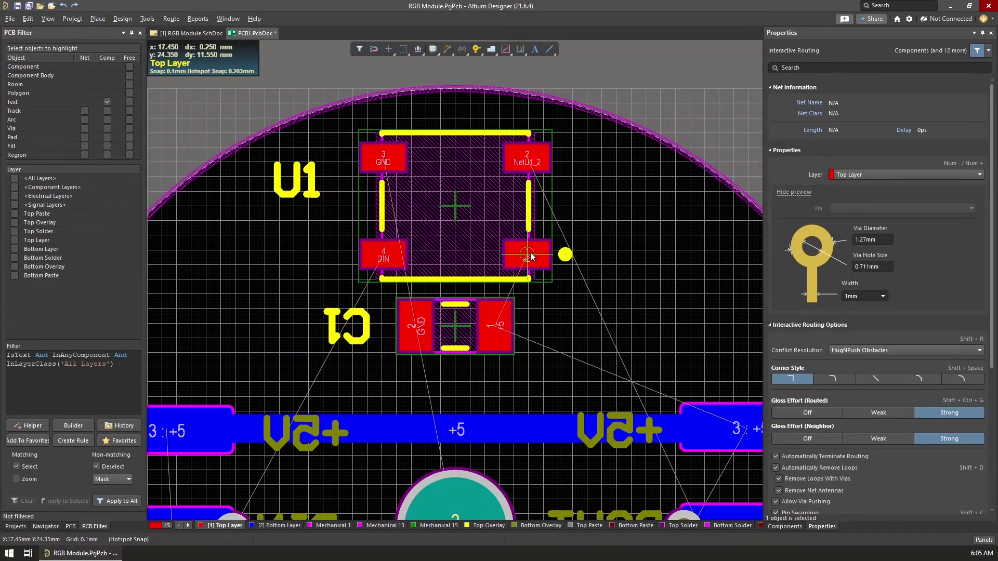
Step: Route U1's +5 and GND pads to the matching pads of capacitor C1 with 1 mm Top Layer tracks
left_click(529, 254)
left_click(497, 326)
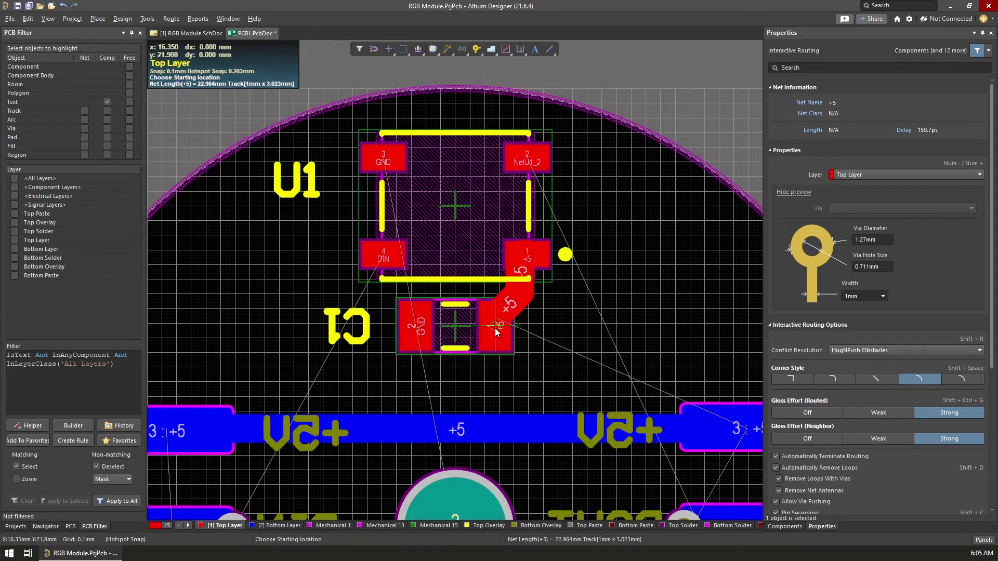
left_click(383, 157)
left_click(440, 269)
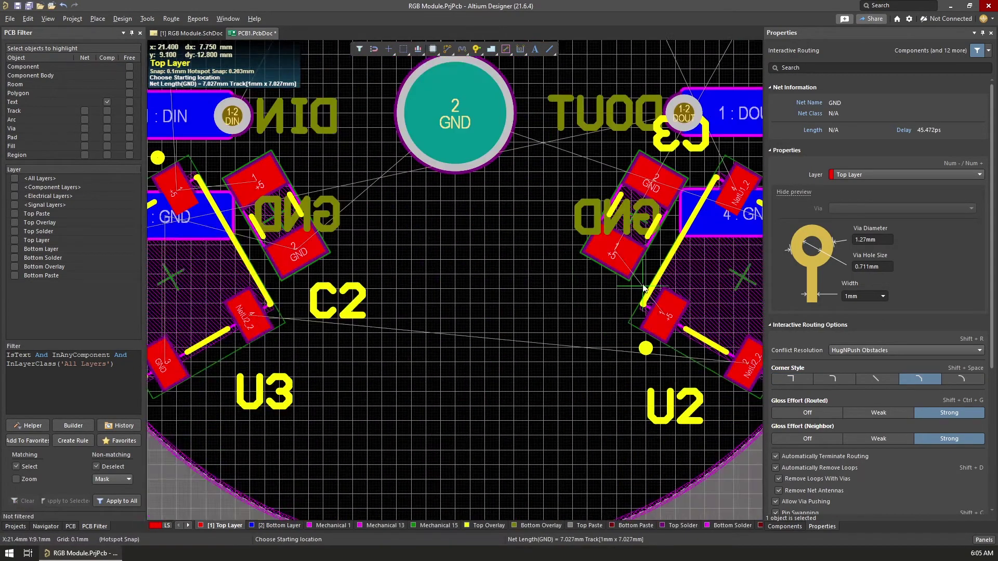
Step: Route U2's GND and +5 pads to the matching pads of capacitor C3 with 1 mm Top Layer tracks
scroll(453, 290, "up", 3, "ctrl")
left_click(616, 240)
left_click(448, 194)
left_click(408, 252)
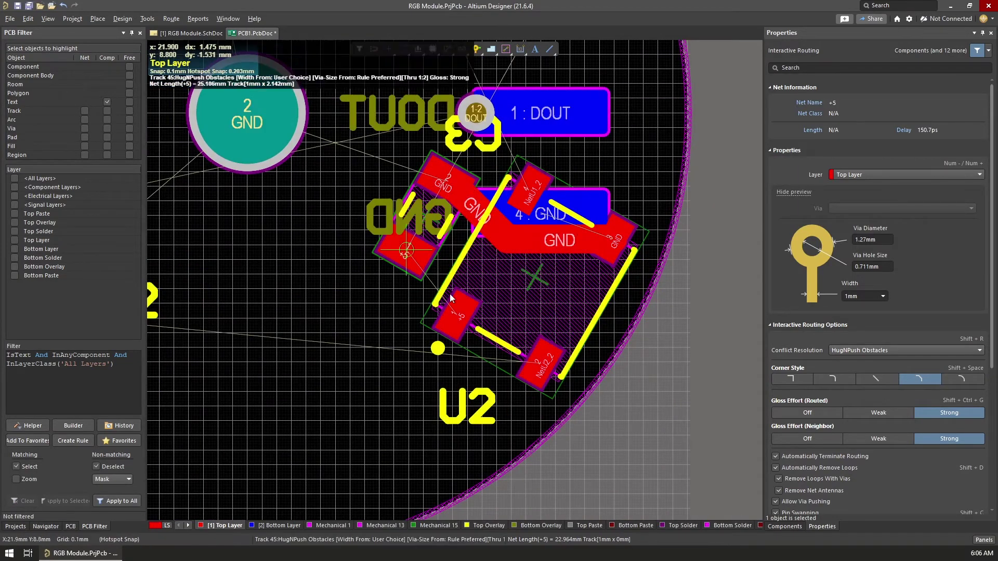
left_click(456, 314)
Step: Route U3's +5 and GND pads to the matching pads of capacitor C2 with 1 mm Top Layer tracks
scroll(329, 327, "down", 2, "ctrl")
scroll(338, 322, "up", 3, "shift")
scroll(337, 323, "up", 2, "ctrl")
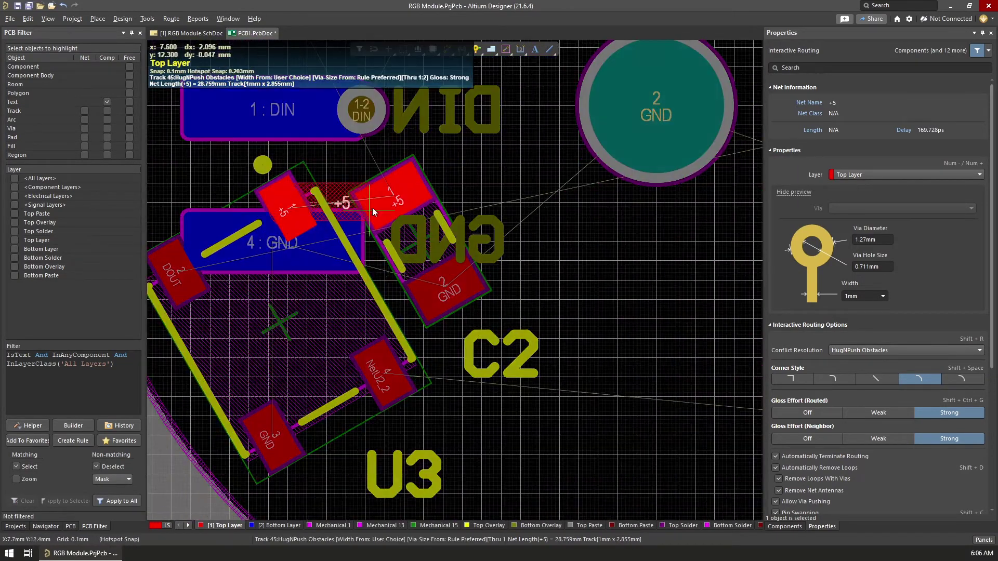
left_click(295, 386)
left_click(446, 287)
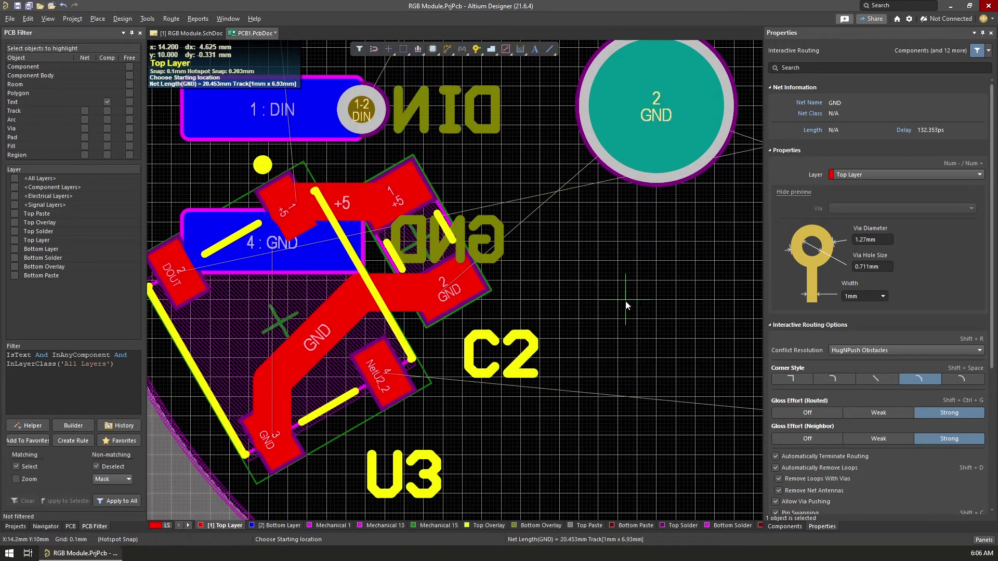
Step: Route the DIN net on the Top Layer from the via beside the DIN solder pad to pad 4 of U1
scroll(628, 301, "down", 2, "ctrl")
scroll(633, 304, "up", 1, "ctrl")
scroll(633, 304, "down", 1)
scroll(634, 304, "up", 2)
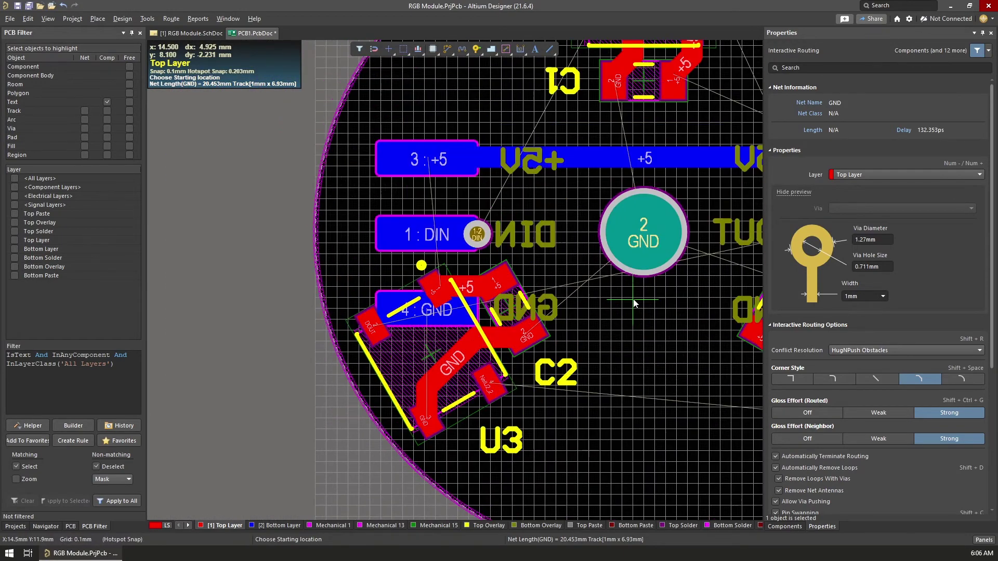
scroll(634, 304, "down", 3, "shift")
scroll(482, 442, "up", 4)
left_click(352, 401)
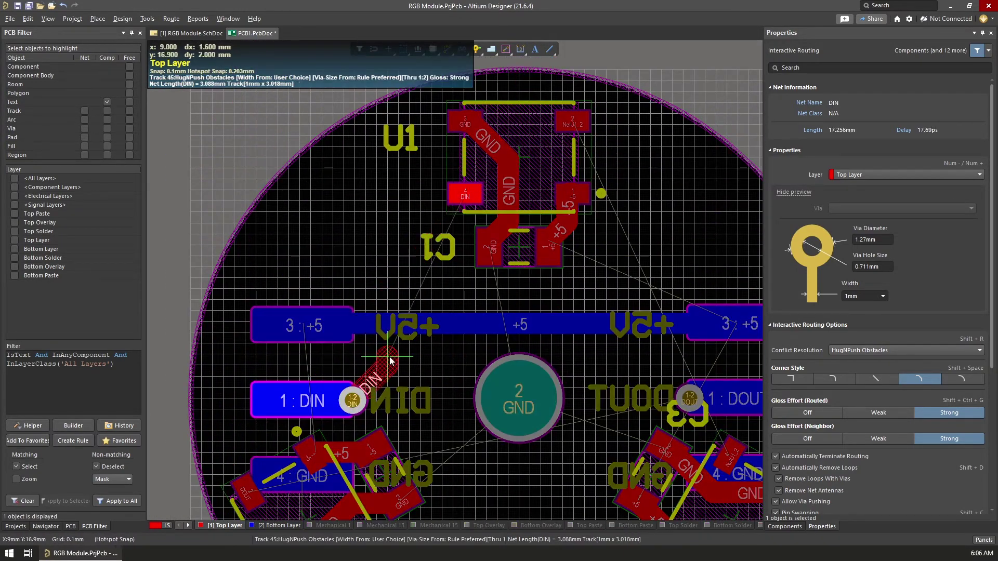
left_click(465, 194)
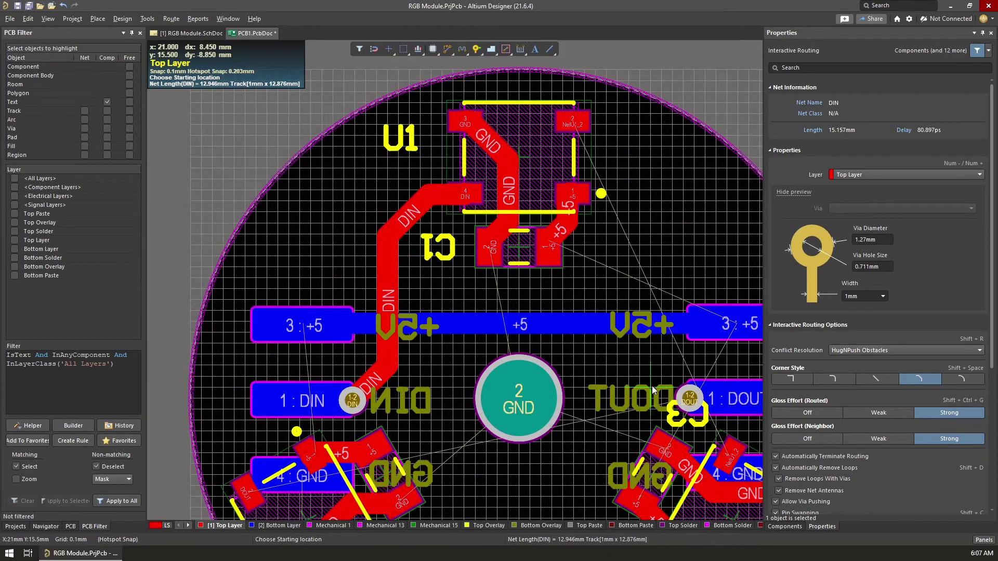
Step: Route NetU2_2 on the Top Layer from pad 4 of U3 to pad 2 of U2
scroll(652, 386, "down", 4)
left_click(364, 301)
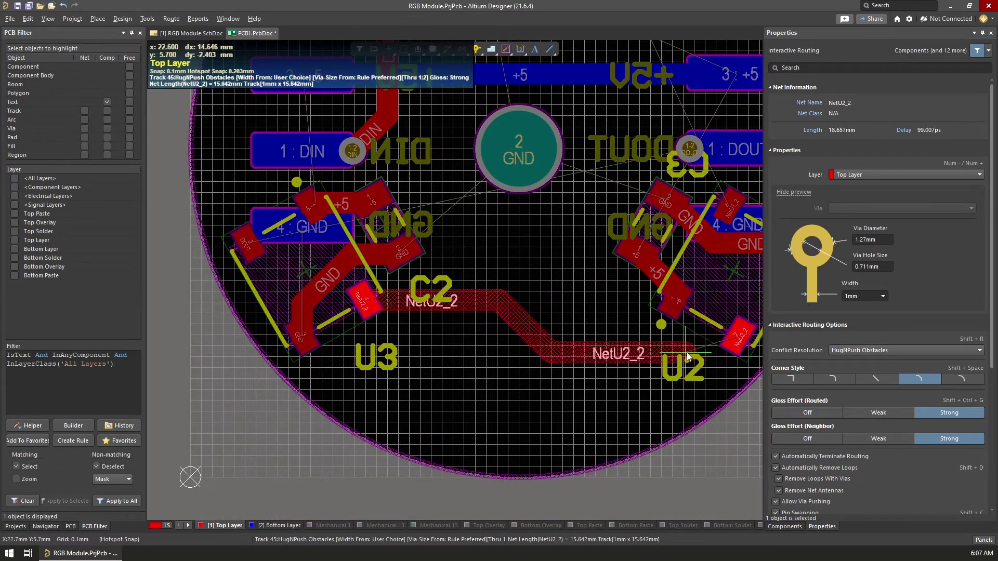
left_click(736, 335)
Step: Route NetU1_2 on the Top Layer from pad 4 of U2 to pad 2 of U1
scroll(613, 333, "down", 1)
scroll(613, 332, "down", 3, "shift")
scroll(642, 340, "up", 6)
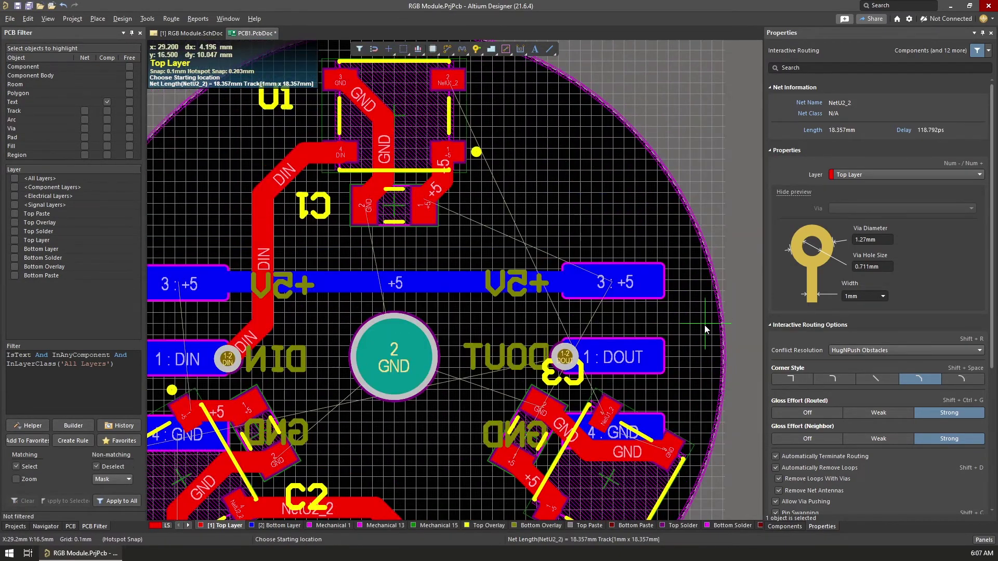
left_click(606, 416)
scroll(618, 249, "up", 1)
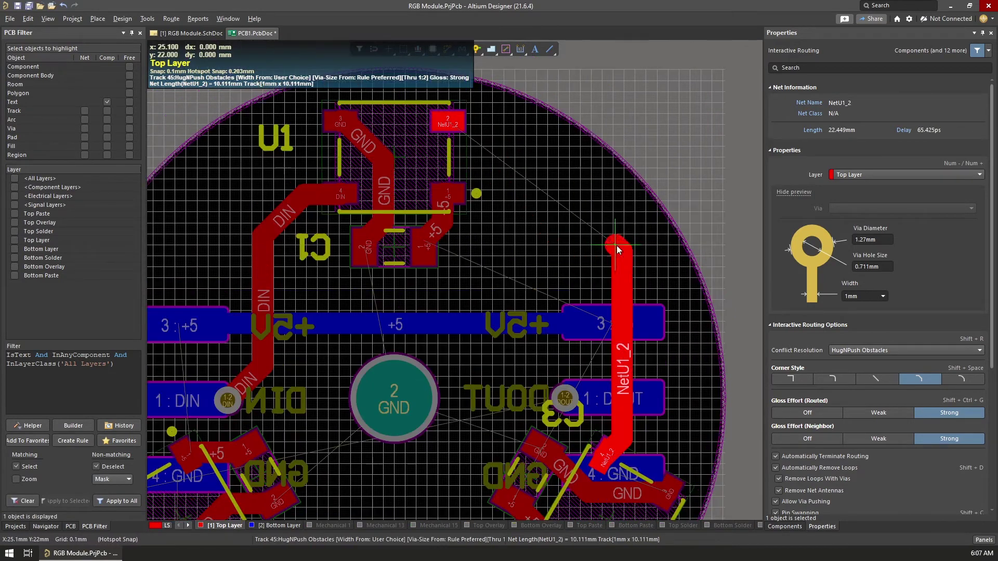
left_click(618, 249, "ctrl")
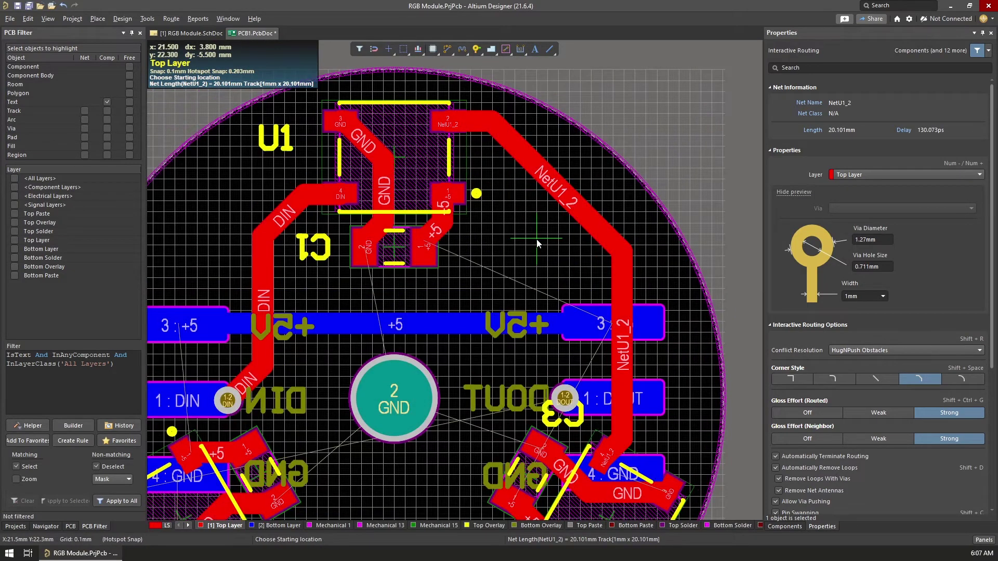
Step: Move the DOUT via beside U3's DOUT pad and connect the two with a short Top Layer track
scroll(537, 242, "down", 2)
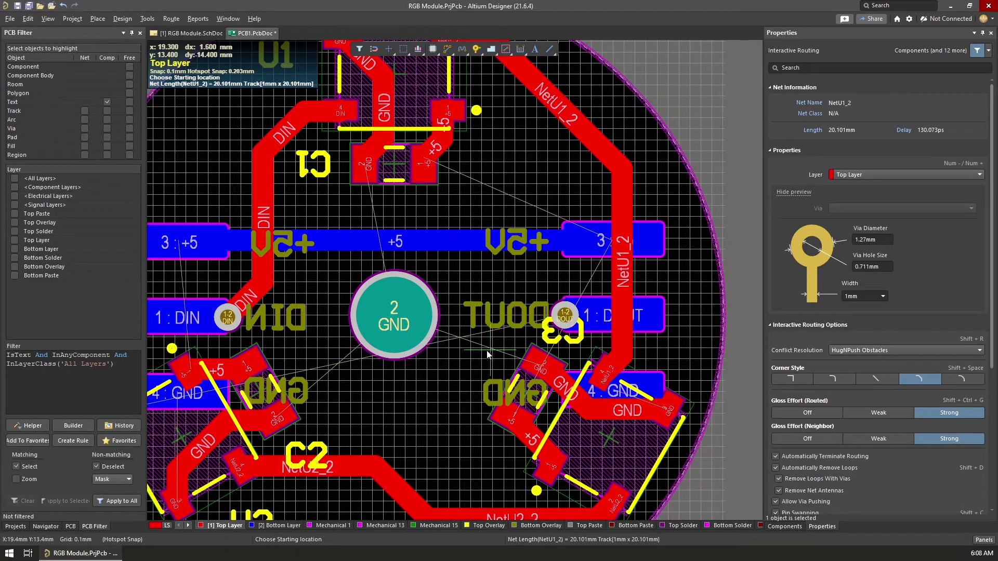
scroll(484, 353, "down", 2, "ctrl")
key("Escape")
left_click_drag(544, 324, 225, 420)
key("ctrl+w")
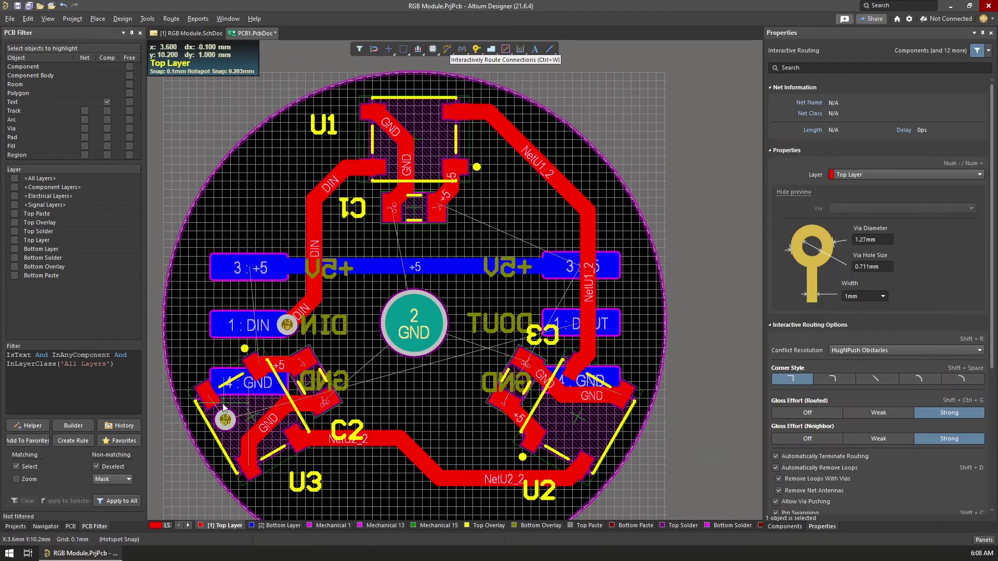
left_click(225, 420)
scroll(233, 457, "up", 1, "ctrl")
scroll(233, 457, "down", 3)
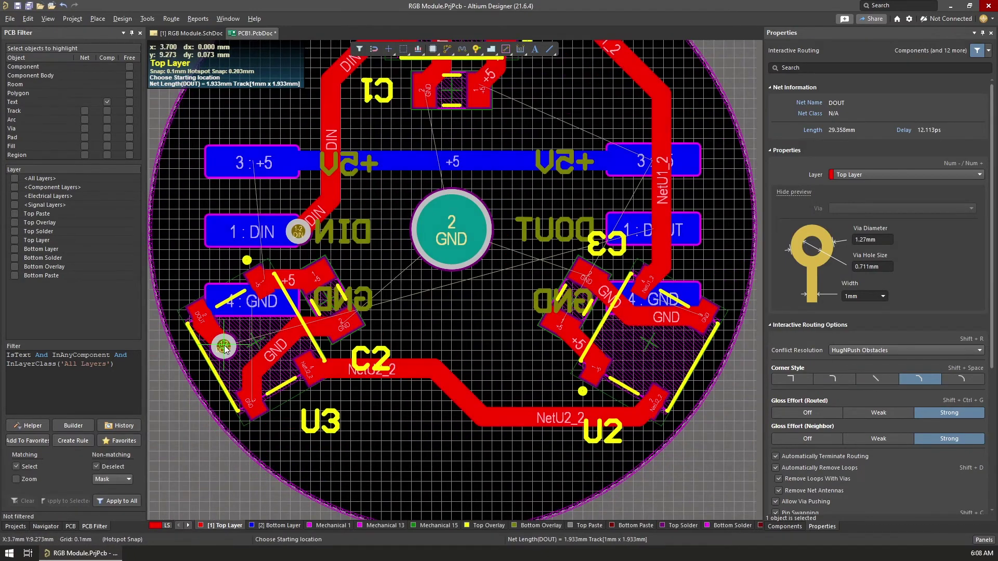
Step: Route the DOUT net on the Bottom Layer from the via at U3 to the DOUT solder pad
right_click(236, 343)
scroll(236, 343, "down", 1, "ctrl+shift")
scroll(236, 344, "down", 2)
left_click(176, 201)
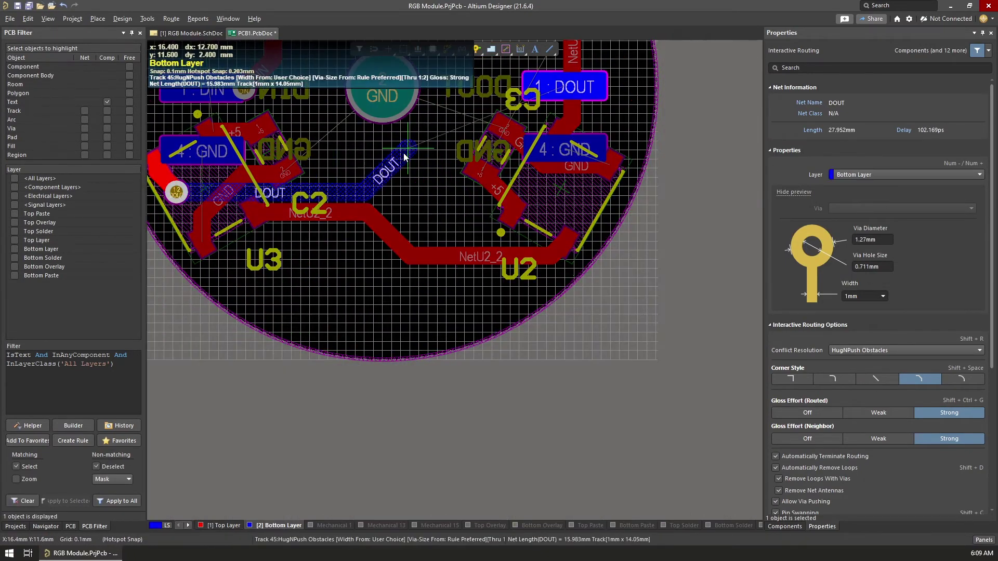
scroll(424, 177, "up", 1)
left_click(457, 176)
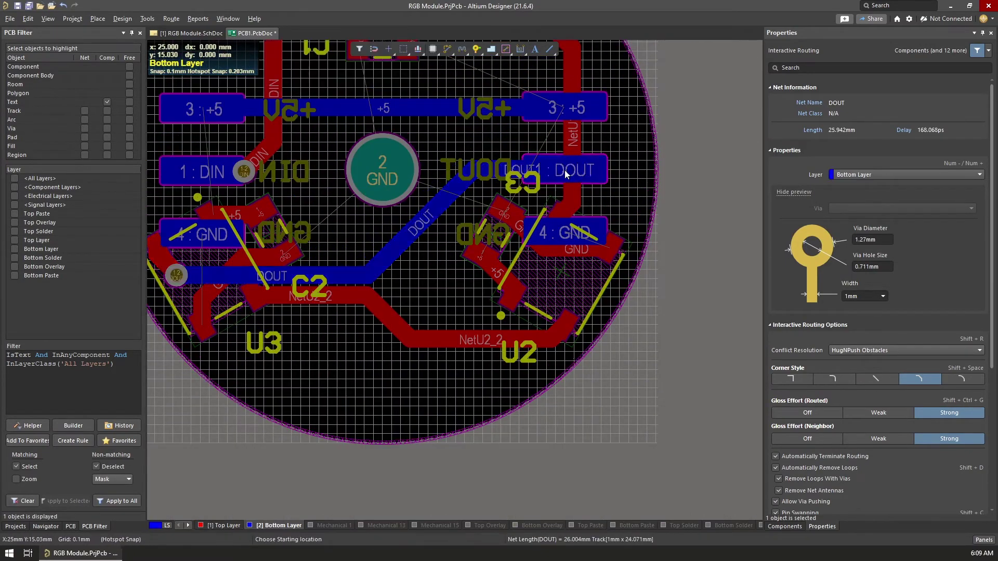
Step: Start placing a via for the remaining unrouted connections
scroll(338, 315, "up", 2)
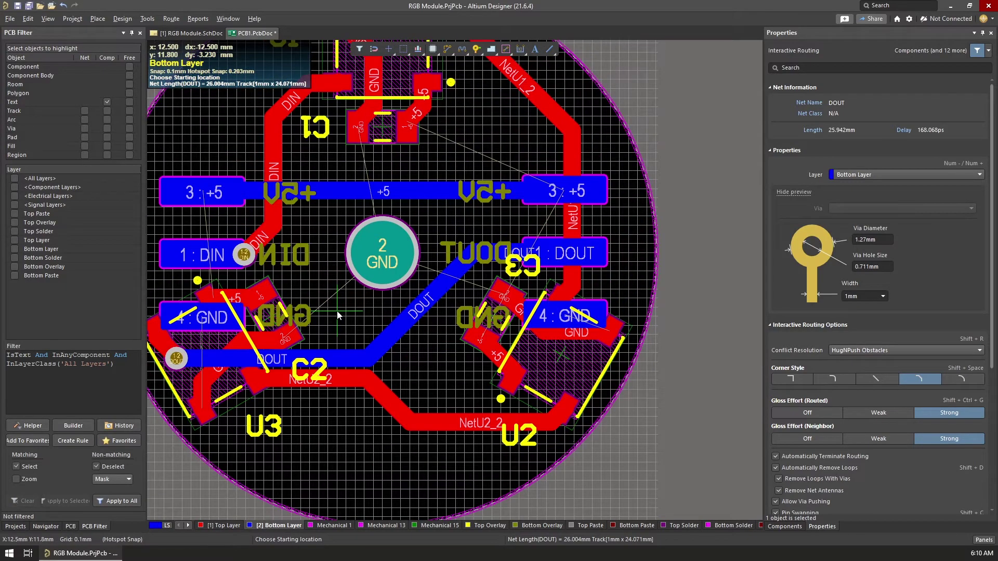
scroll(440, 222, "up", 2)
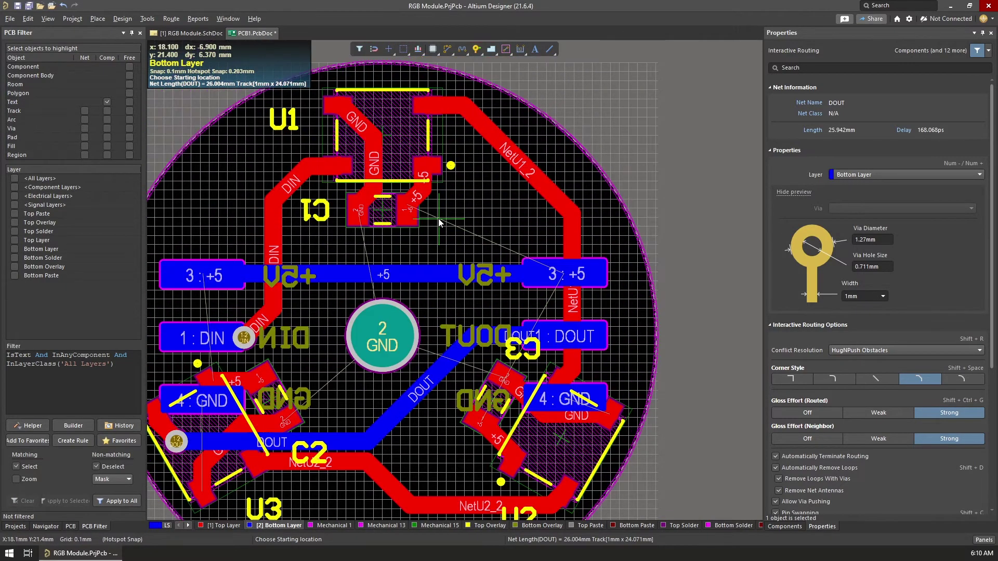
left_click(477, 49)
scroll(426, 367, "up", 3)
scroll(487, 381, "down", 3)
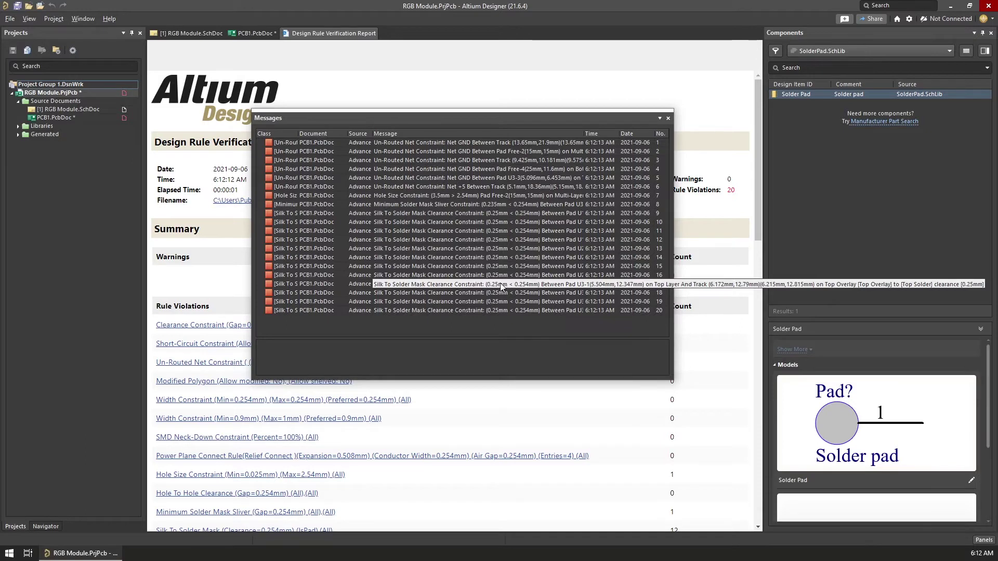
Step: Select the first un-routed GND net violation in the design rule check messages
left_click(301, 142)
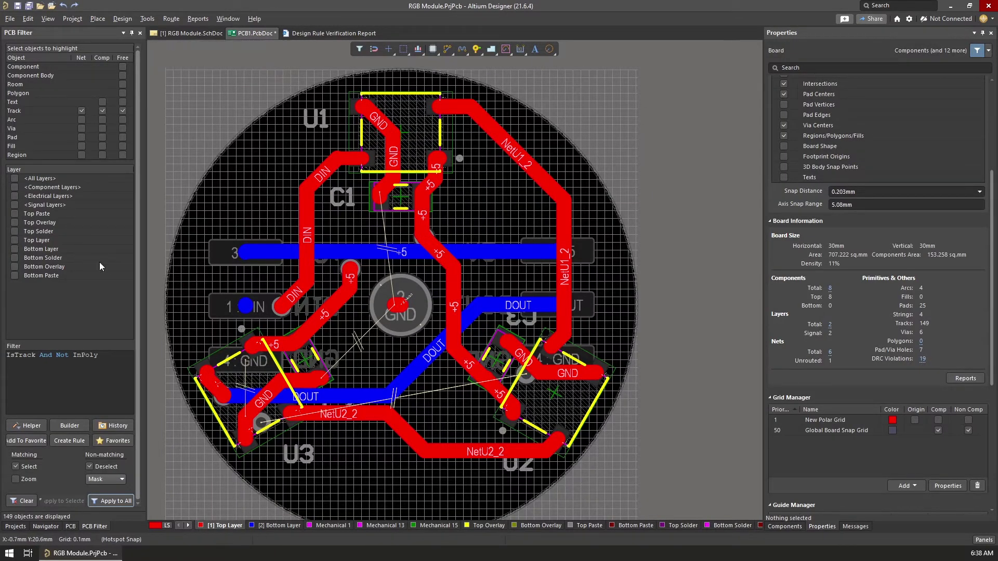
Step: Filter all non-polygon tracks on the Top and Bottom Layers, set their width to 0.9 mm and clear the filter
left_click(16, 249)
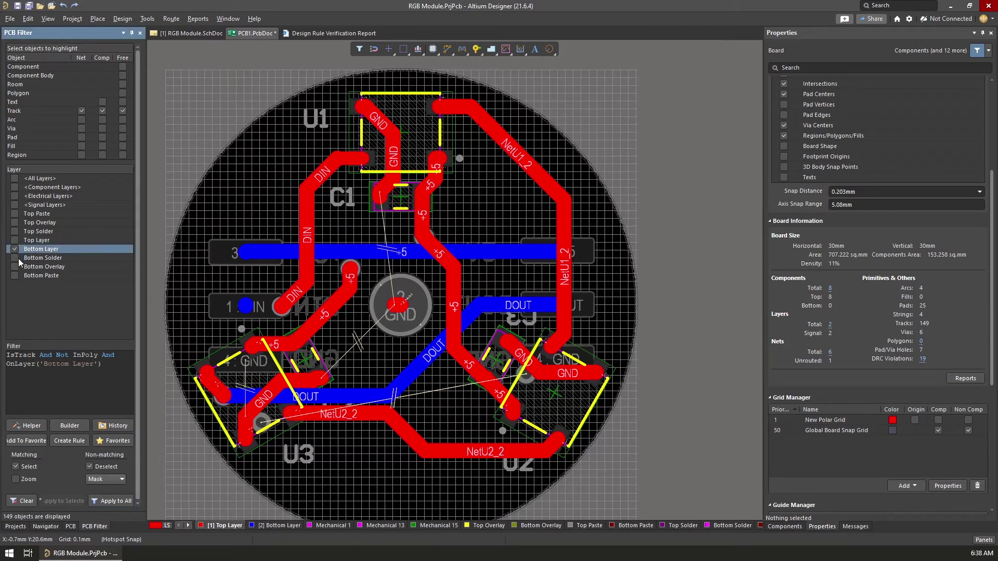
left_click(16, 258)
left_click(15, 258)
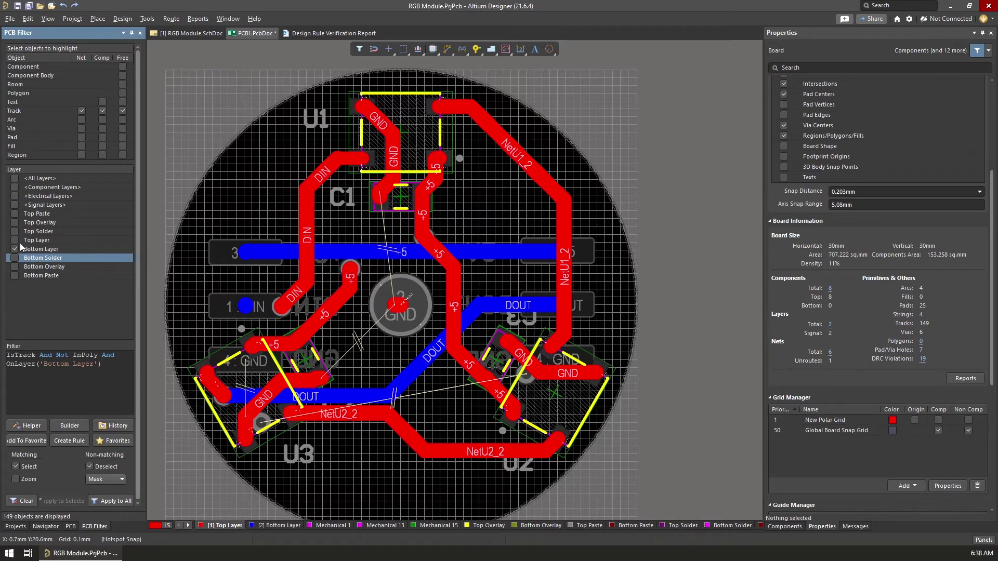
left_click(15, 241)
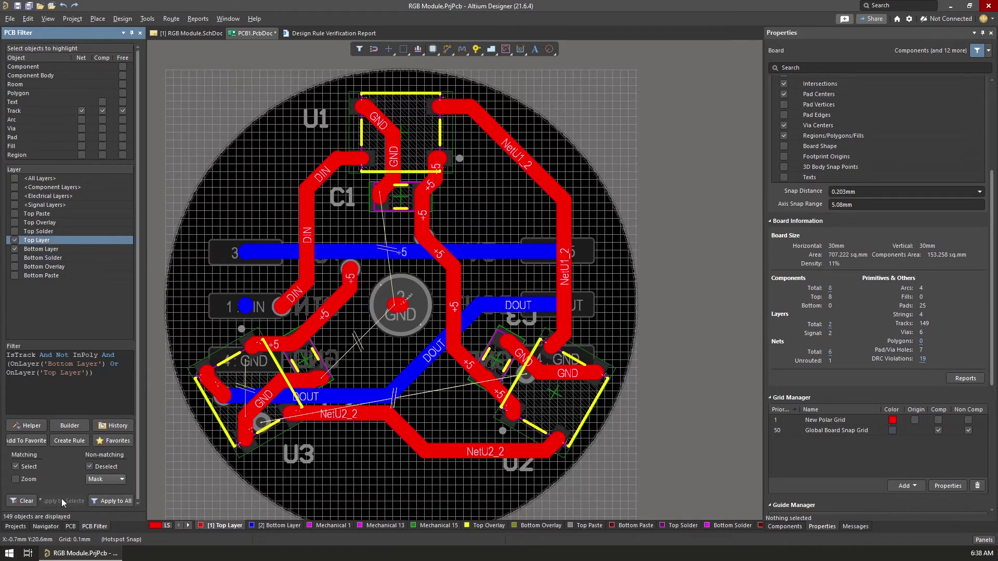
left_click(27, 499)
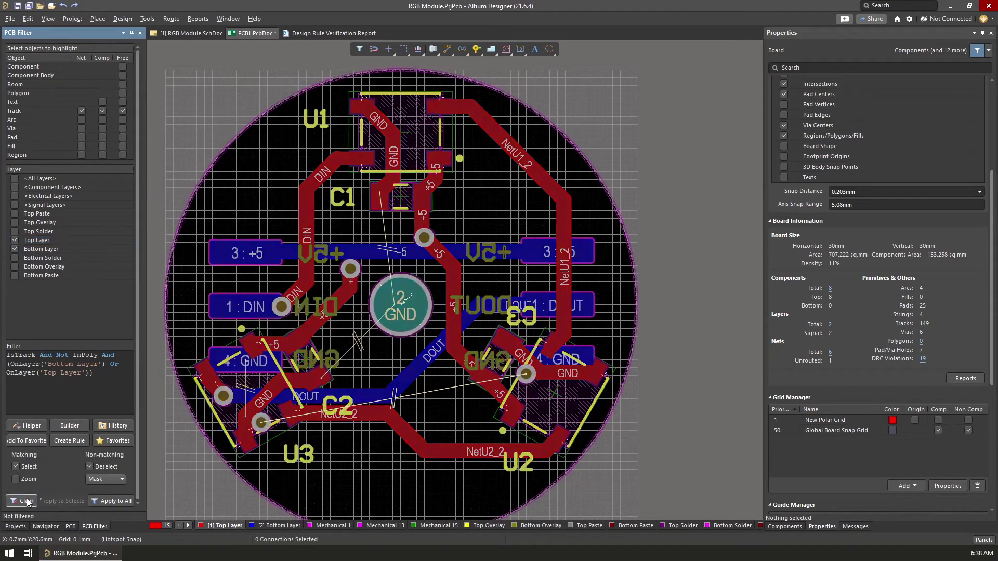
left_click(118, 500)
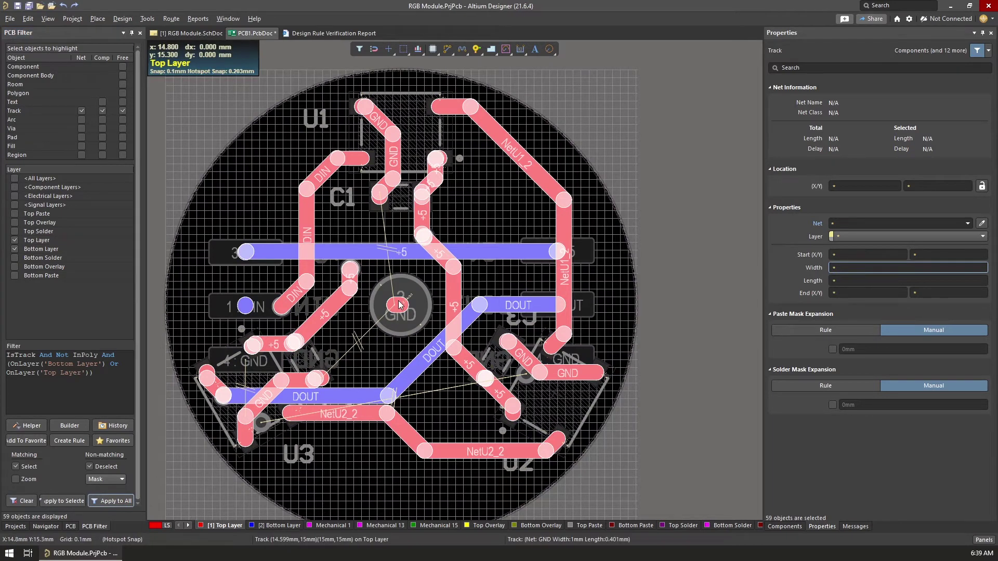
left_click(13, 502)
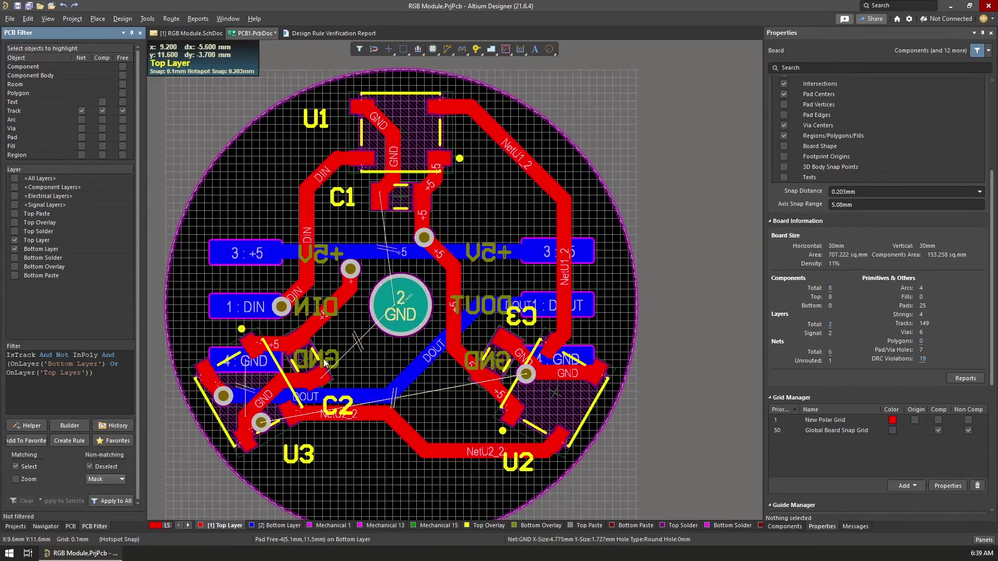
Step: Draw a square polygon pour outline around the whole board, from the origin out to 30 mm in X and Y
scroll(397, 310, "up", 2, "ctrl")
scroll(398, 310, "up", 2, "ctrl")
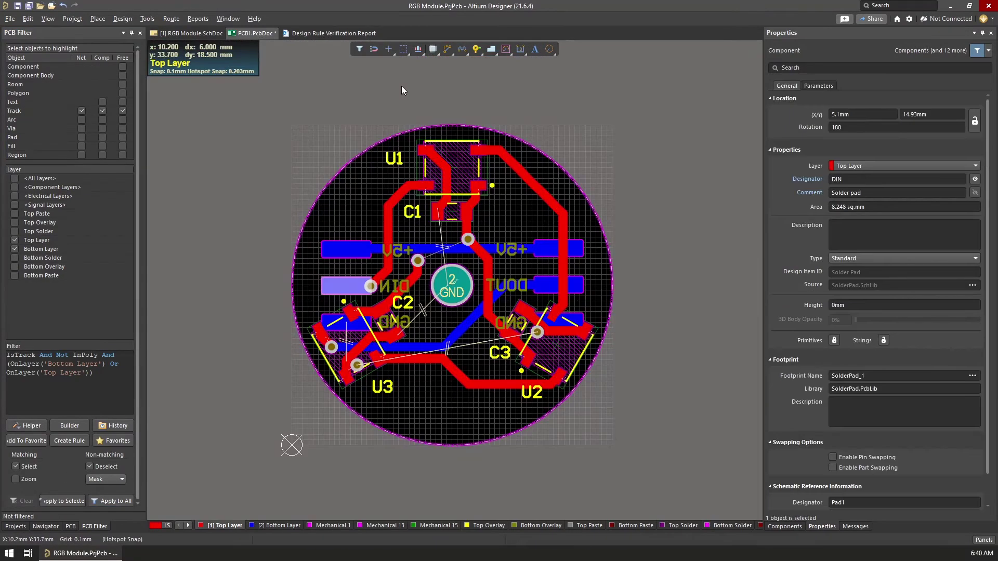
left_click(489, 49)
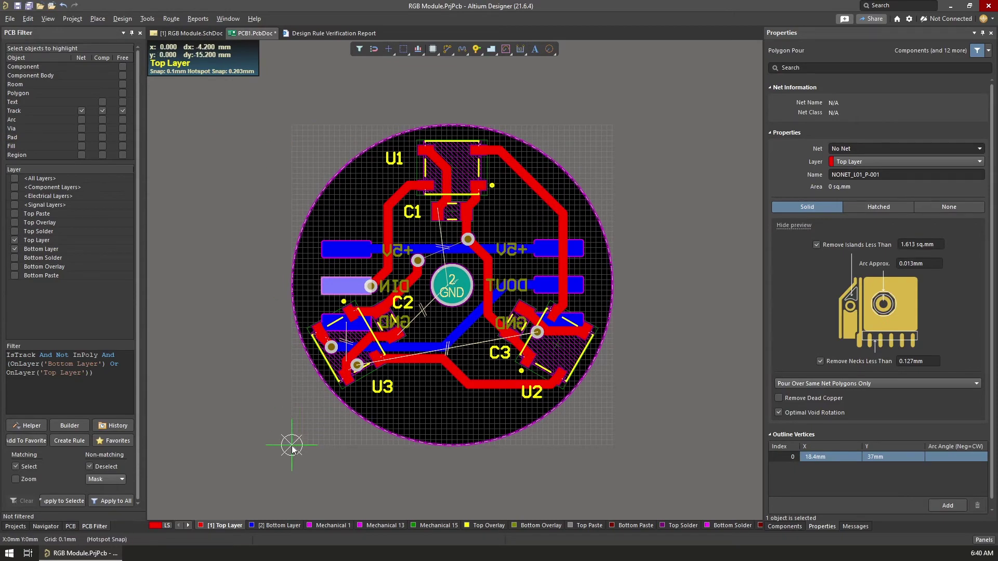
scroll(292, 447, "up", 5, "ctrl")
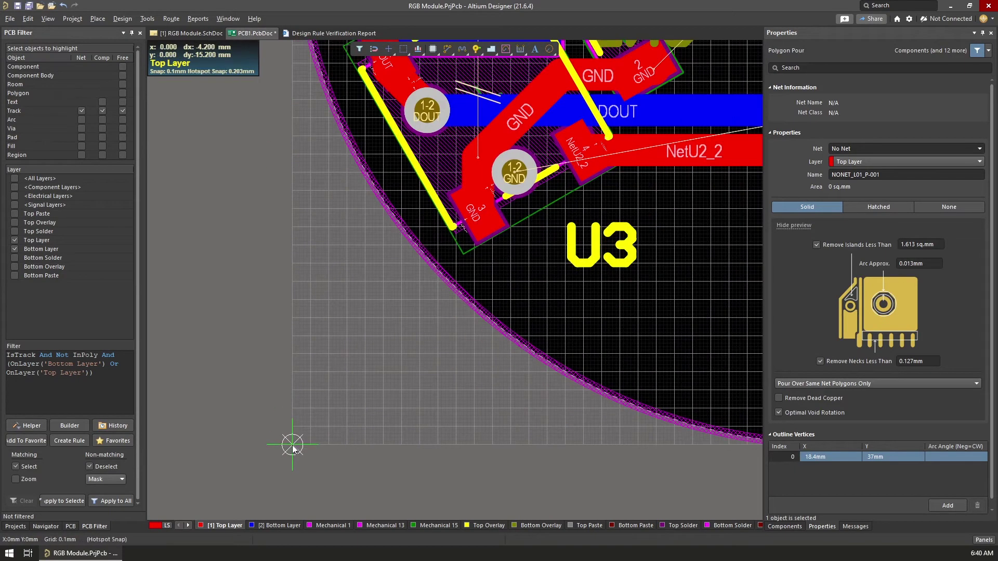
left_click(293, 446)
scroll(306, 147, "down", 5, "ctrl")
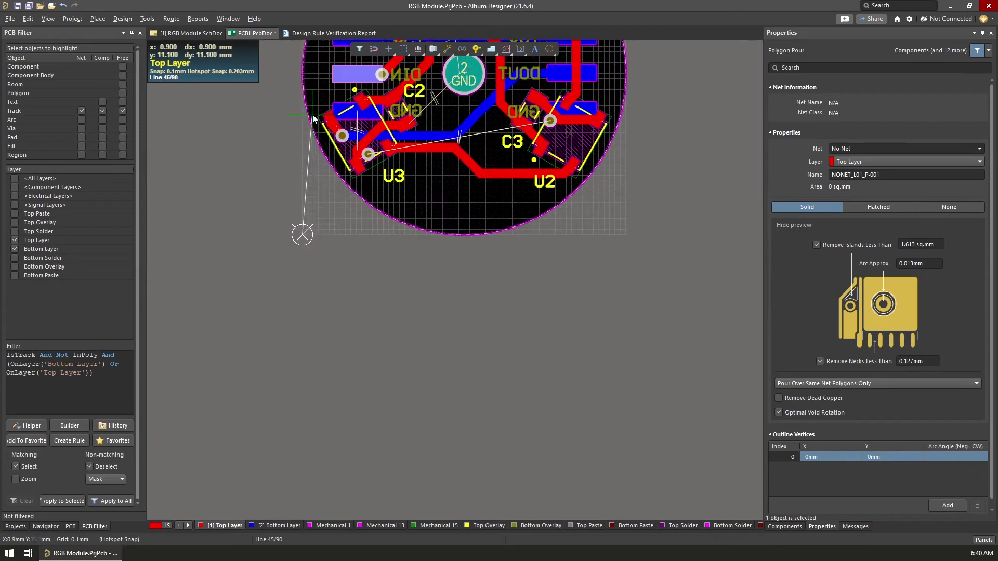
scroll(333, 191, "up", 3)
scroll(312, 280, "up", 4, "ctrl")
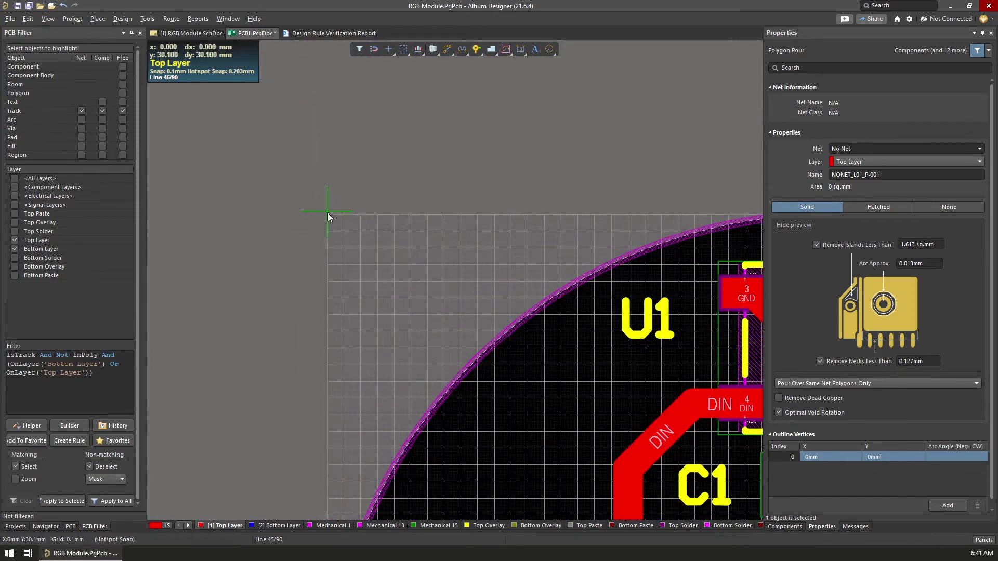
key("space")
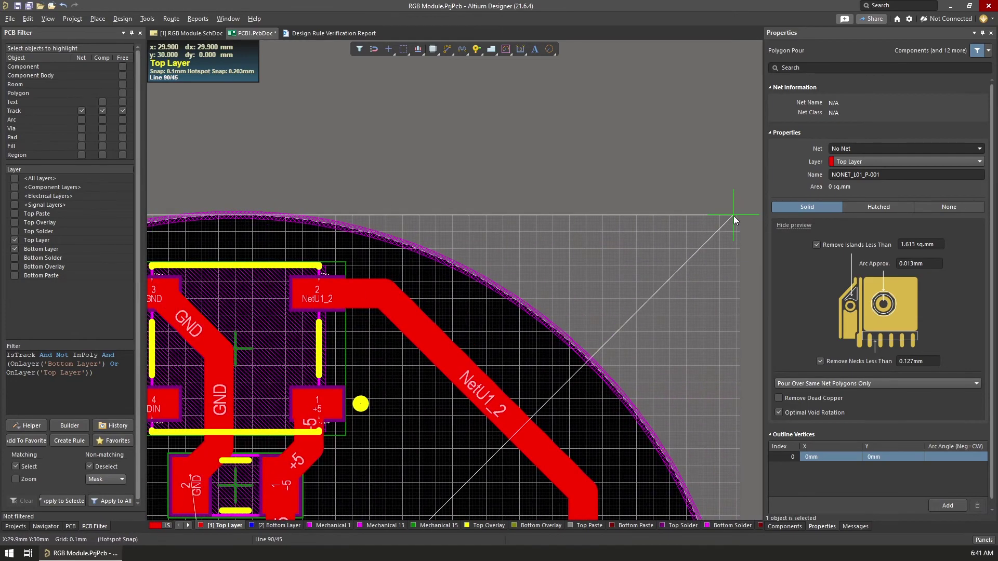
left_click(737, 216)
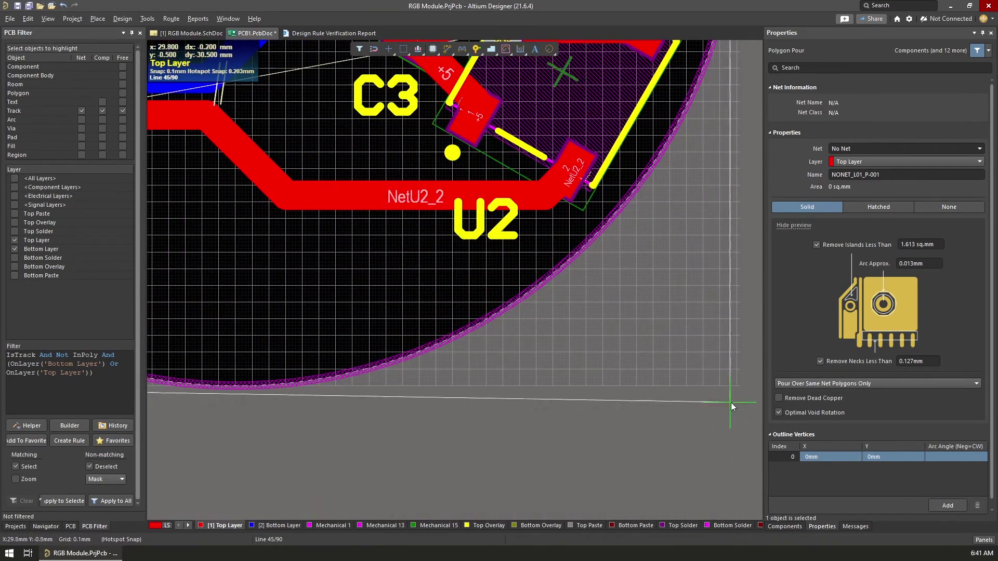
left_click(738, 387)
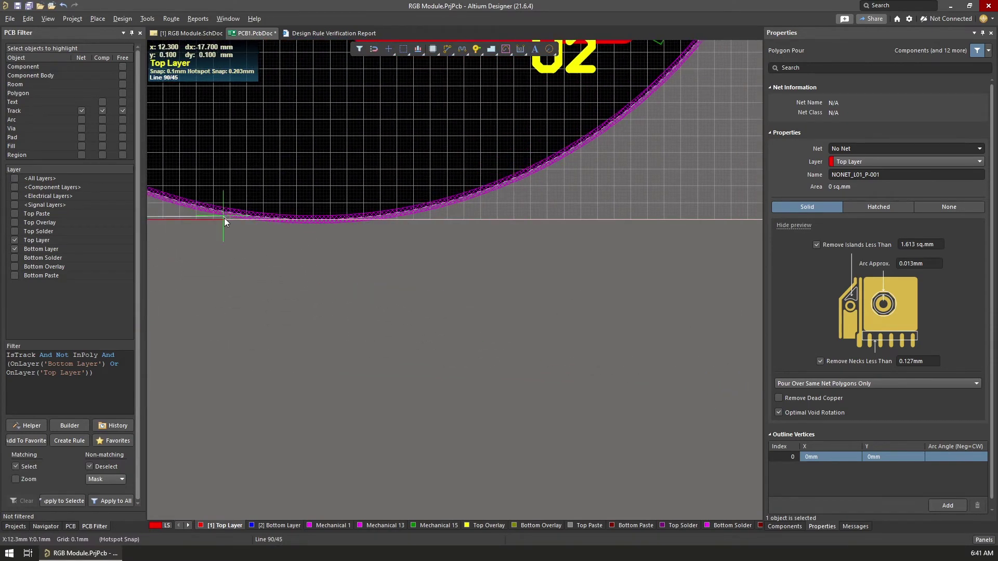
left_click(386, 219)
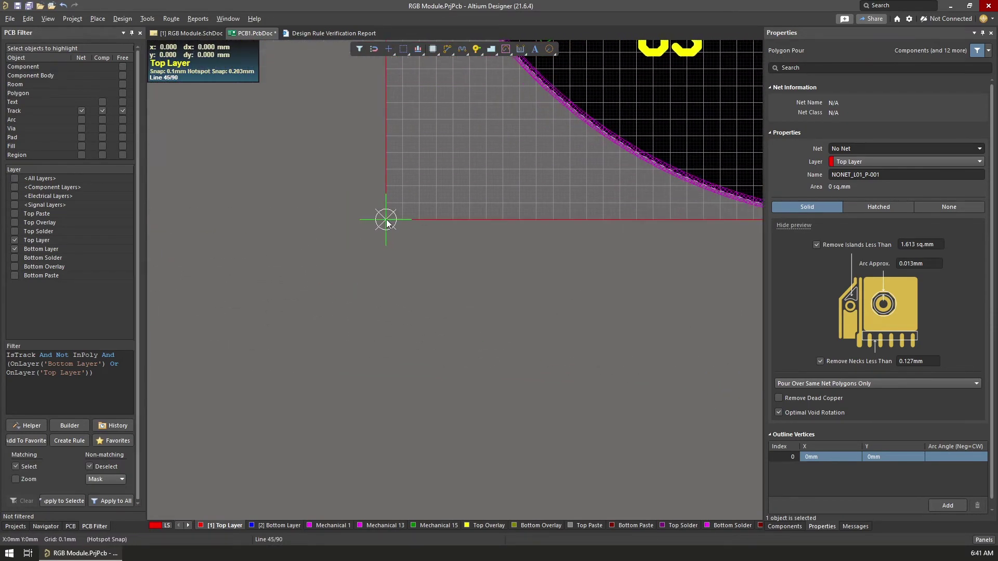
scroll(561, 338, "down", 3, "ctrl")
scroll(655, 348, "up", 3)
scroll(686, 377, "down", 4, "shift")
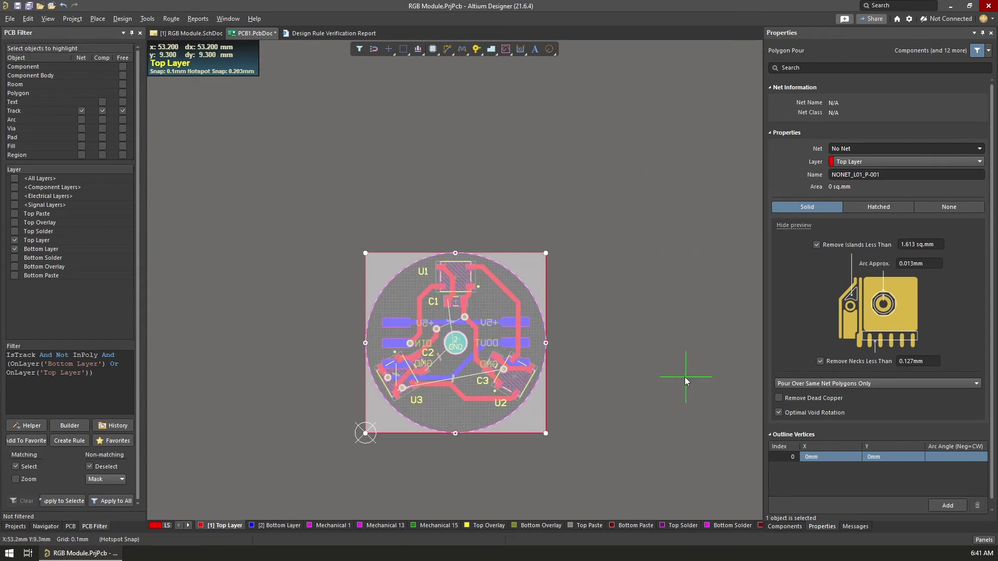
scroll(486, 437, "up", 2)
scroll(486, 425, "down", 3)
scroll(530, 421, "up", 2, "shift")
scroll(576, 416, "down", 2, "shift")
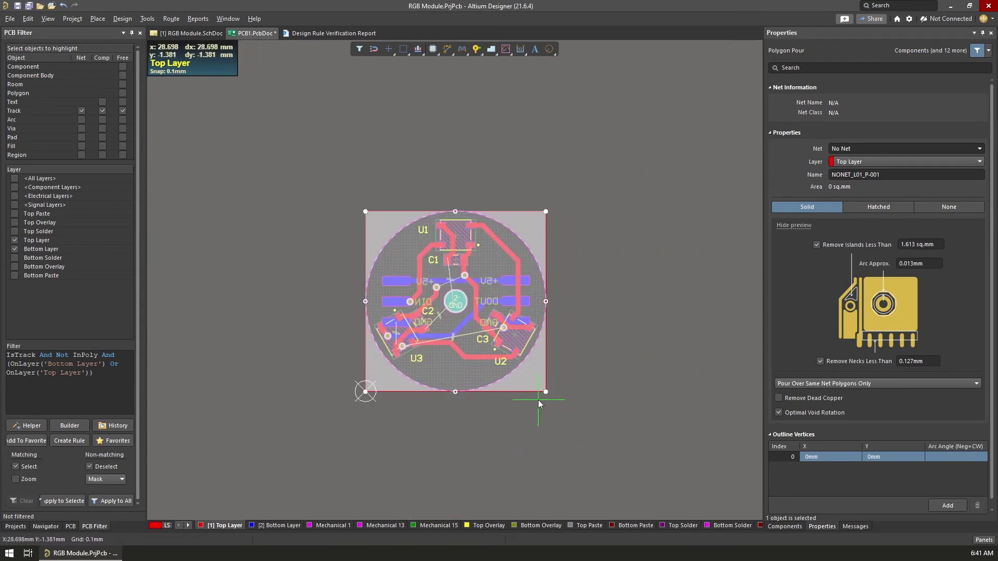
scroll(539, 401, "up", 2, "ctrl")
scroll(431, 318, "up", 1)
scroll(653, 190, "down", 7, "shift")
scroll(203, 244, "up", 5, "shift")
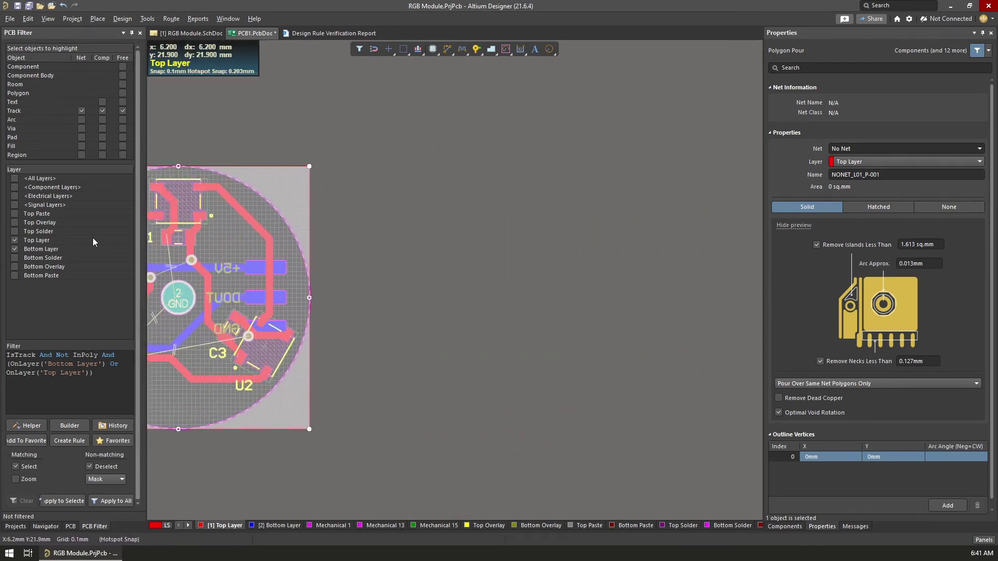
scroll(534, 230, "up", 4, "shift")
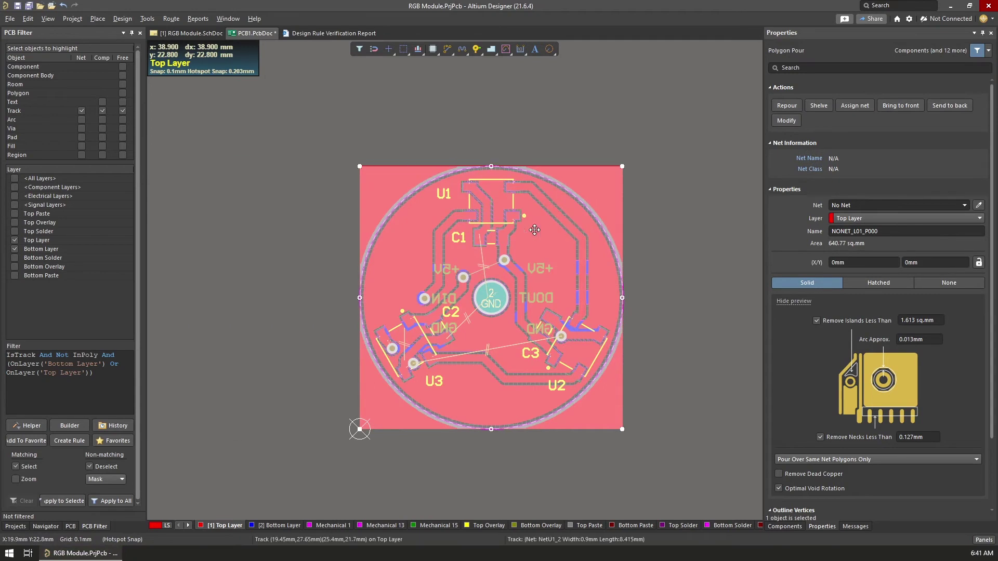
scroll(534, 230, "down", 1, "shift")
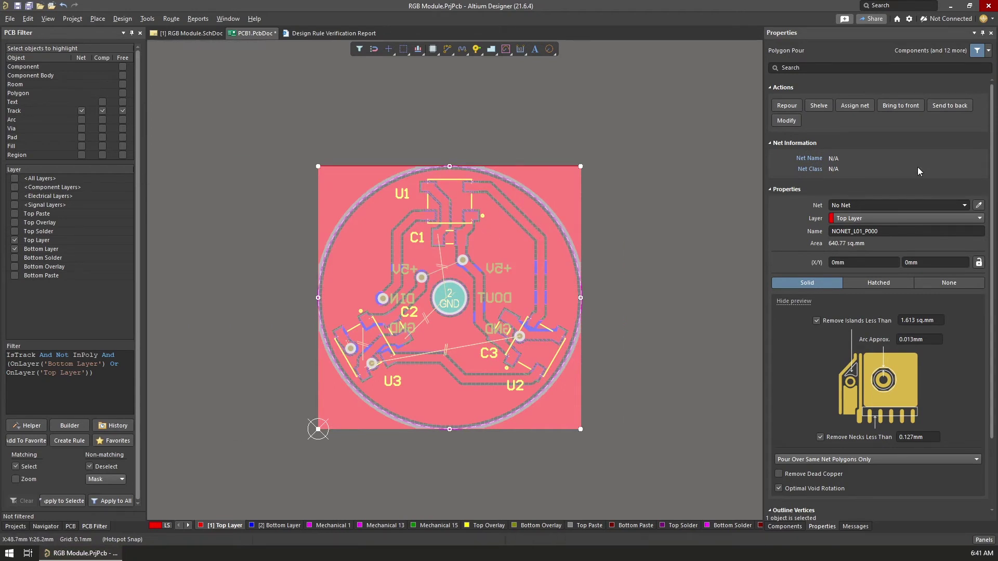
Step: Set the polygon pour to the Bottom Layer and the GND net, with Remove Dead Copper enabled
left_click(917, 222)
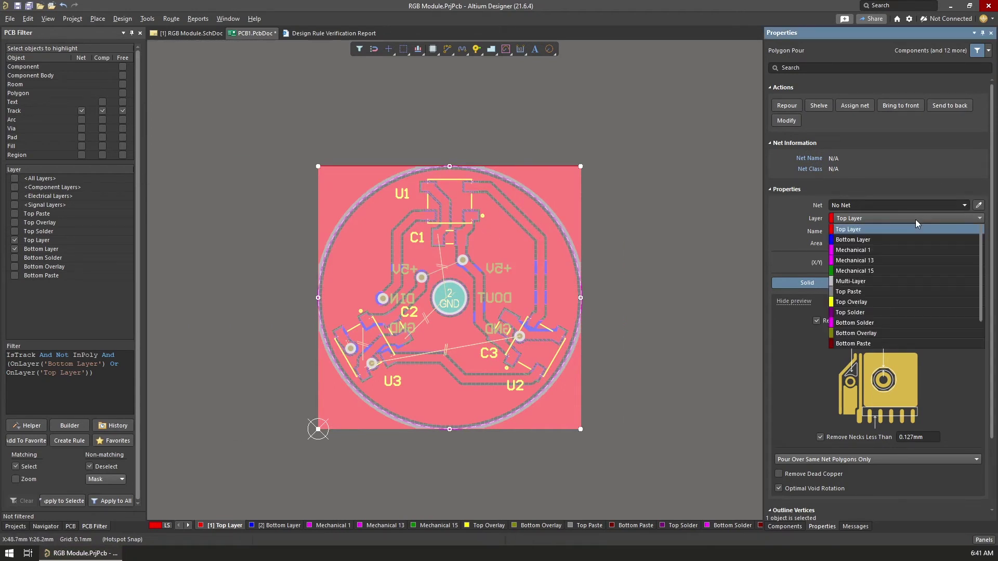
left_click(877, 233)
left_click(966, 206)
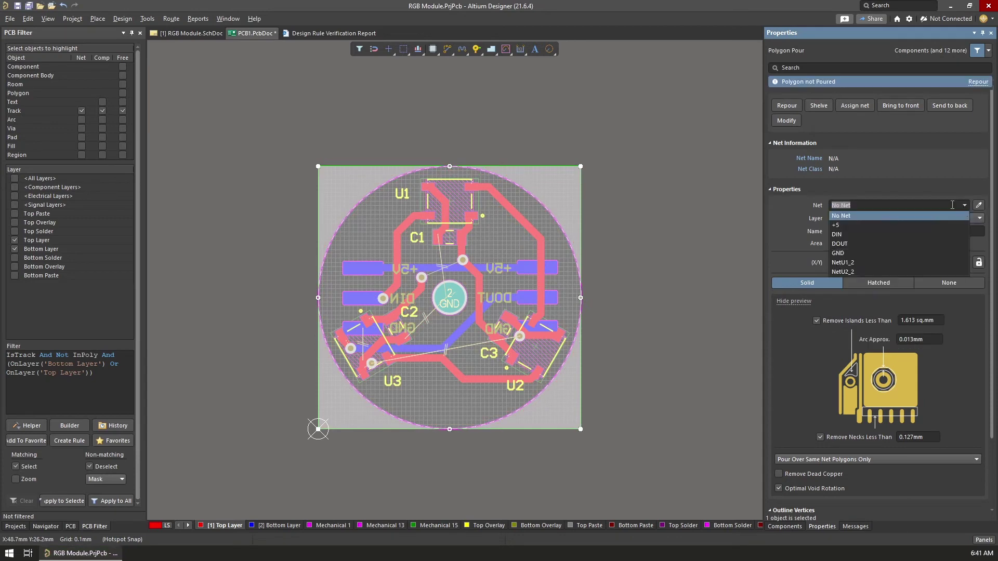
left_click(846, 252)
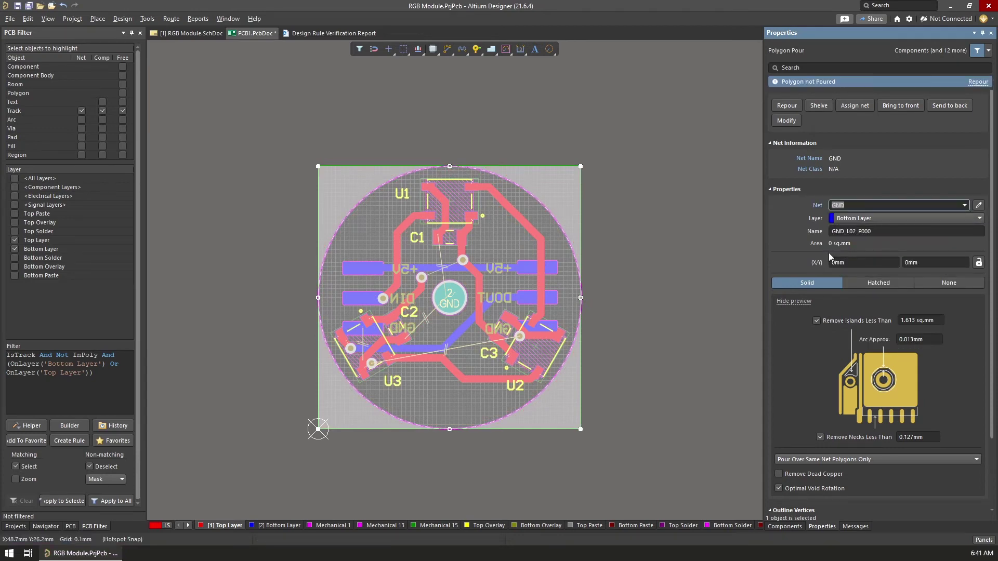
left_click(782, 473)
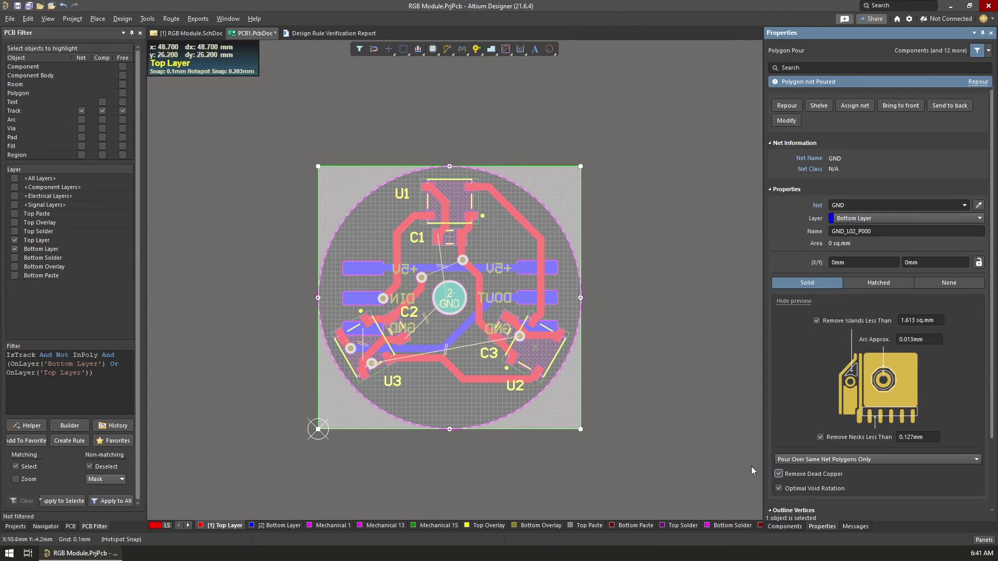
Step: Make the Bottom Layer active, select the GND polygon and repour it
right_click(454, 394)
left_click(575, 186)
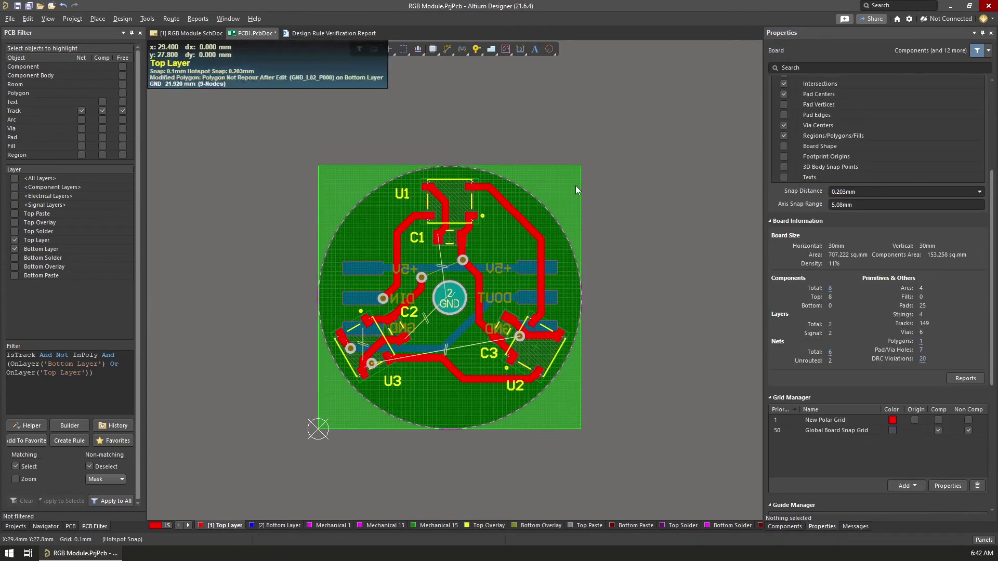
right_click(554, 186)
left_click(535, 208)
left_click(276, 526)
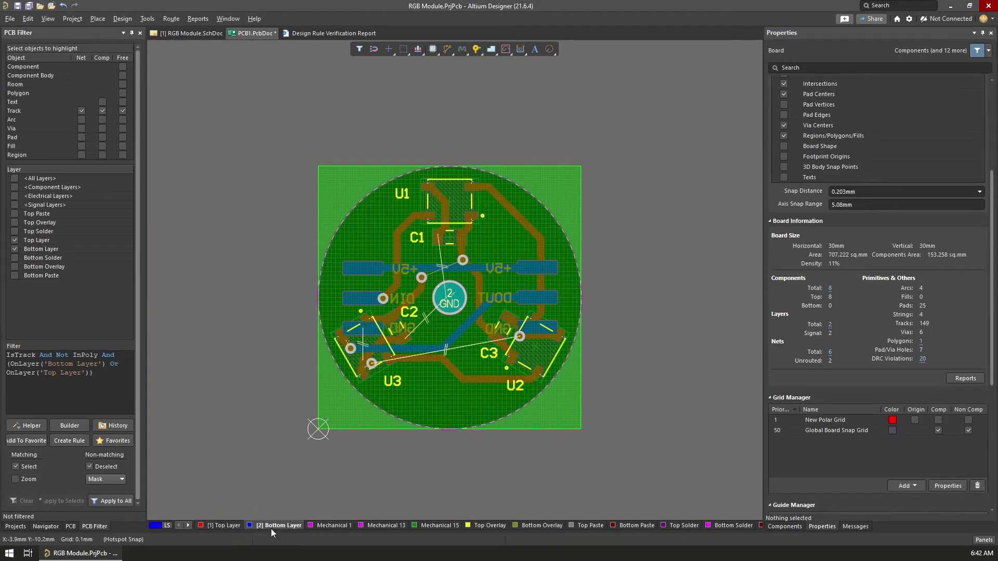
left_click(566, 190)
right_click(567, 190)
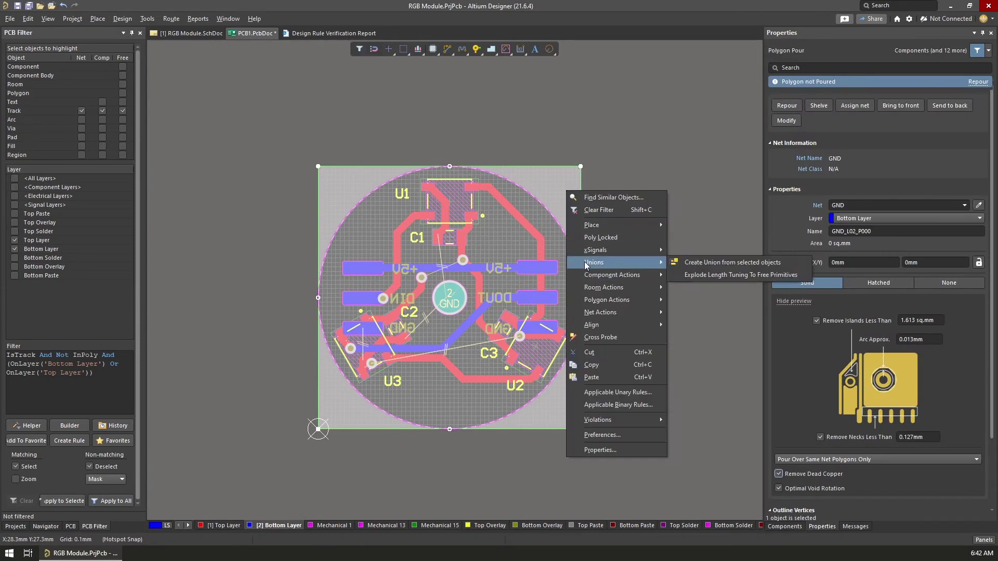
mouse_move(625, 301)
left_click(710, 315)
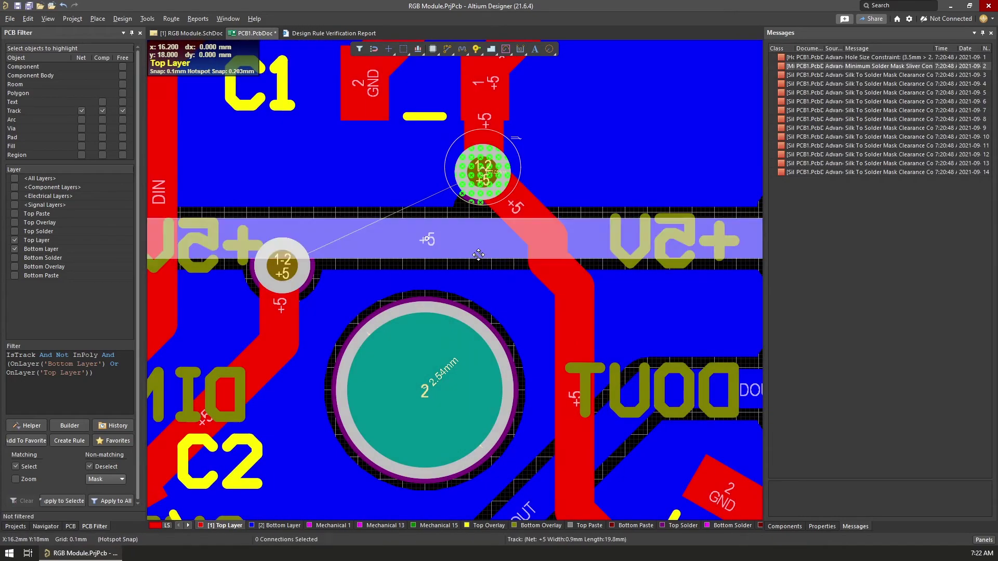
Step: Route a short Bottom Layer track from the +5 via below C1 to the horizontal +5 track
right_click(351, 175)
left_click(476, 296)
key("shift+c")
scroll(398, 164, "down", 2, "ctrl")
key("KP_Multiply")
scroll(364, 267, "down", 2, "ctrl")
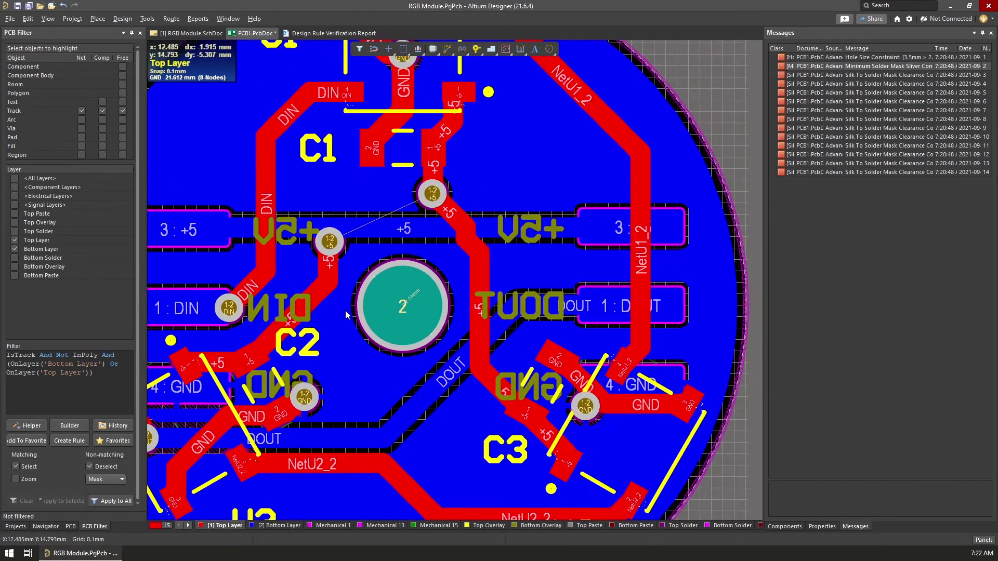
left_click(280, 526)
left_click(447, 49)
left_click(417, 214)
left_click(419, 241)
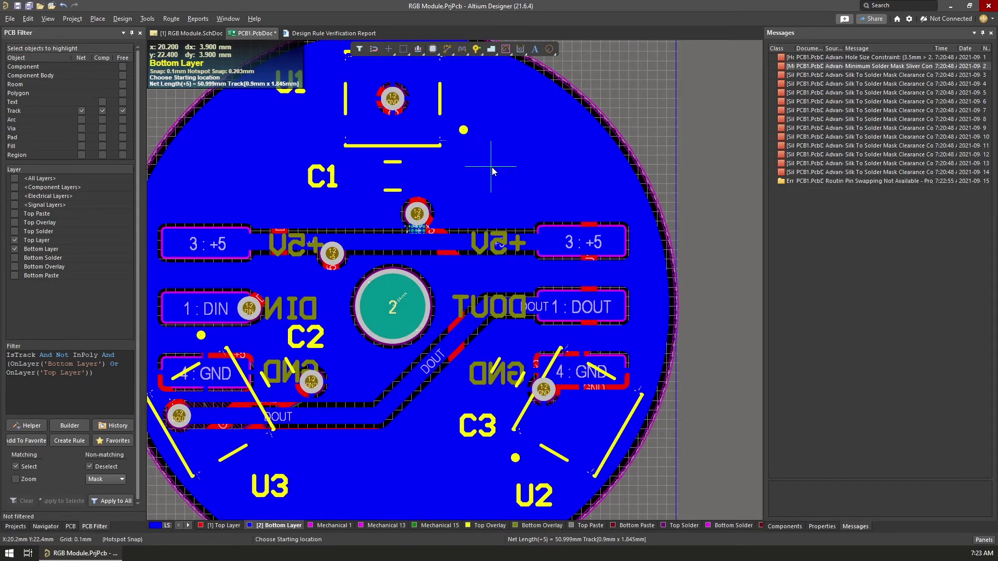
right_click(492, 167)
left_click(516, 161)
Step: Route a short Bottom Layer track from the +5 via above C2 up to the horizontal +5 track
scroll(421, 247, "up", 2, "ctrl")
left_click(447, 48)
left_click(254, 291)
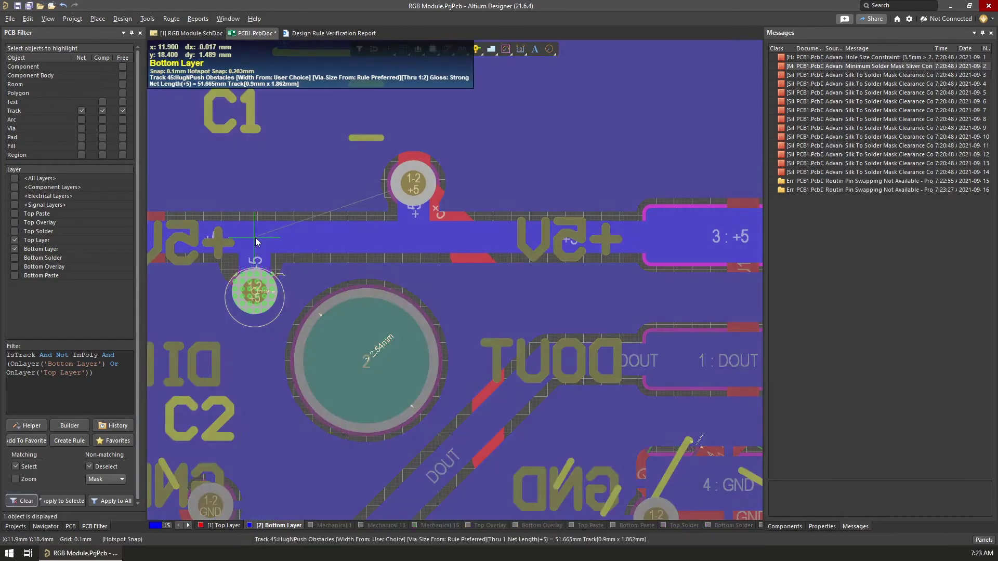
left_click(254, 239)
right_click(511, 158)
Step: Repour the Bottom Layer GND polygon around the new +5 tracks
right_click(511, 158)
mouse_move(559, 268)
left_click(640, 282)
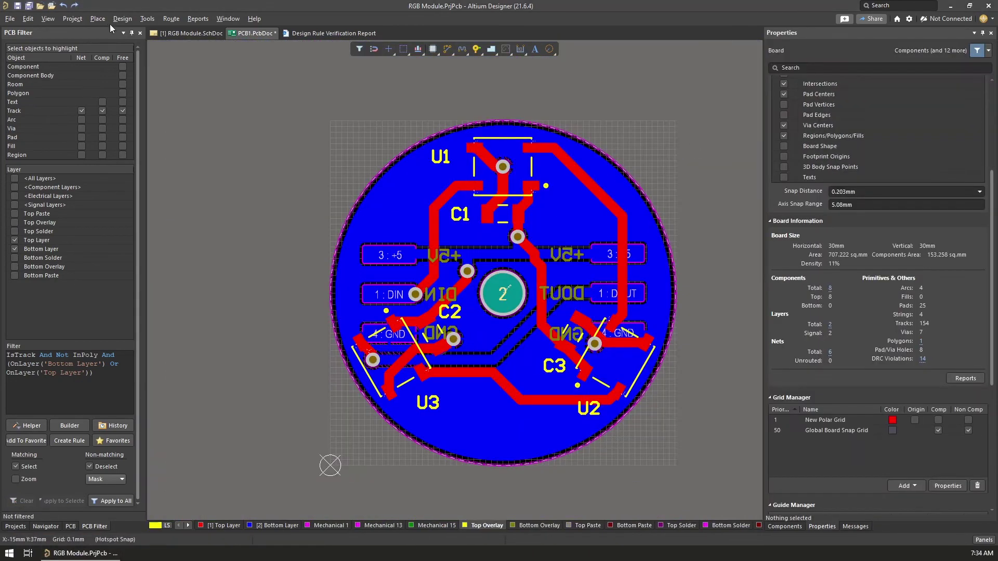
Step: Start placing a Top Overlay graphic in an area between U3 and U2, using the image file TastetheCODE-FINAL3.jpg
left_click(117, 19)
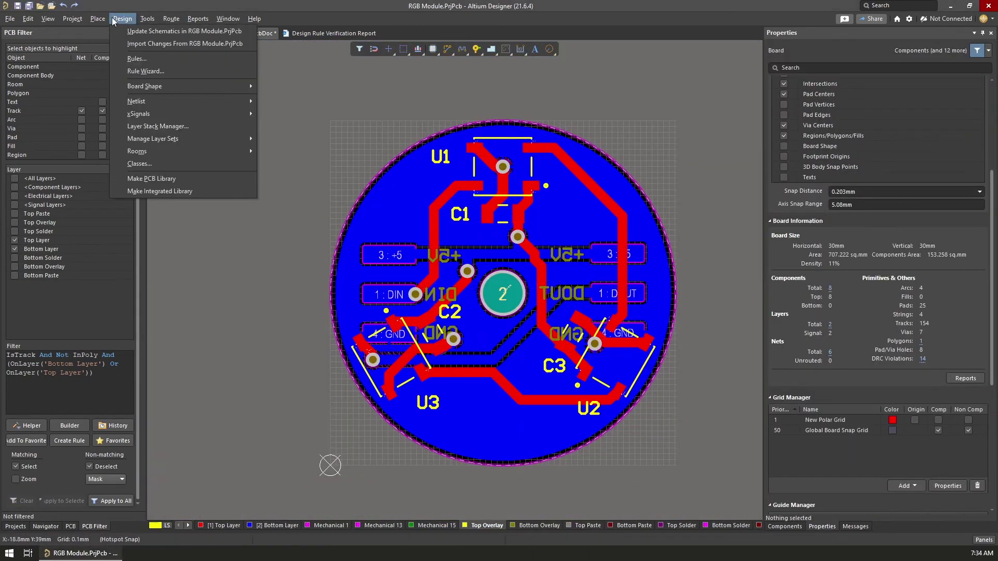
mouse_move(91, 23)
left_click(123, 185)
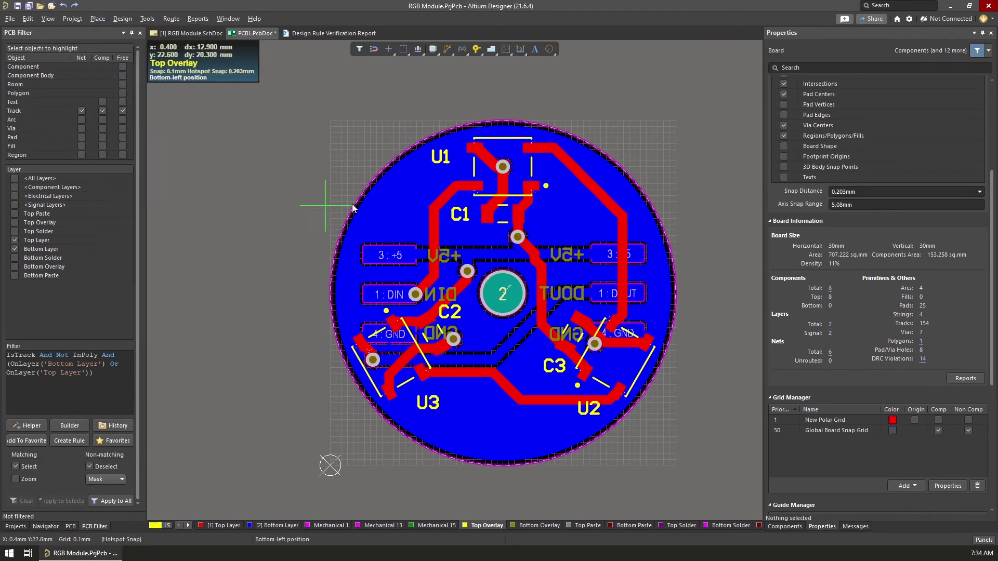
left_click(433, 319)
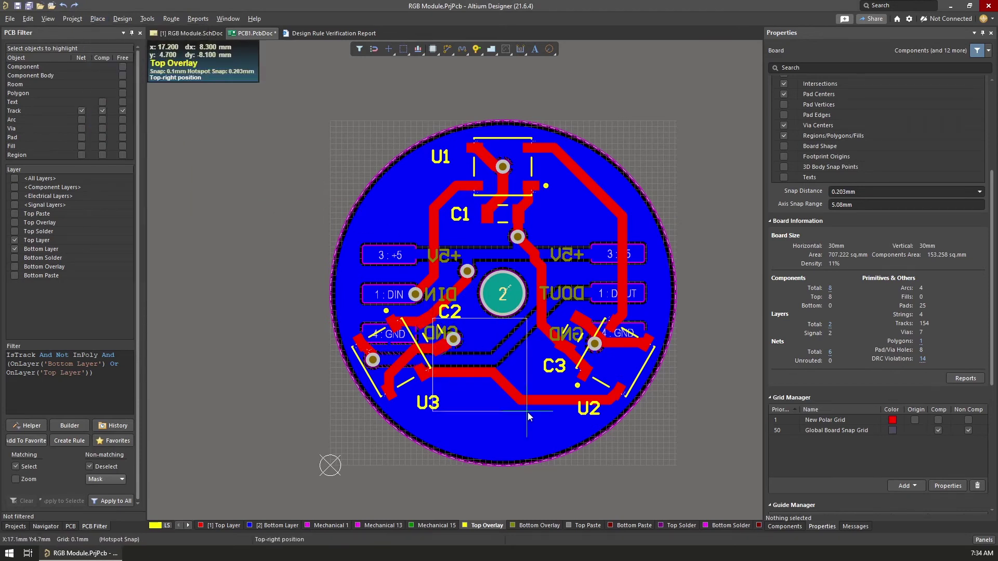
left_click(572, 448)
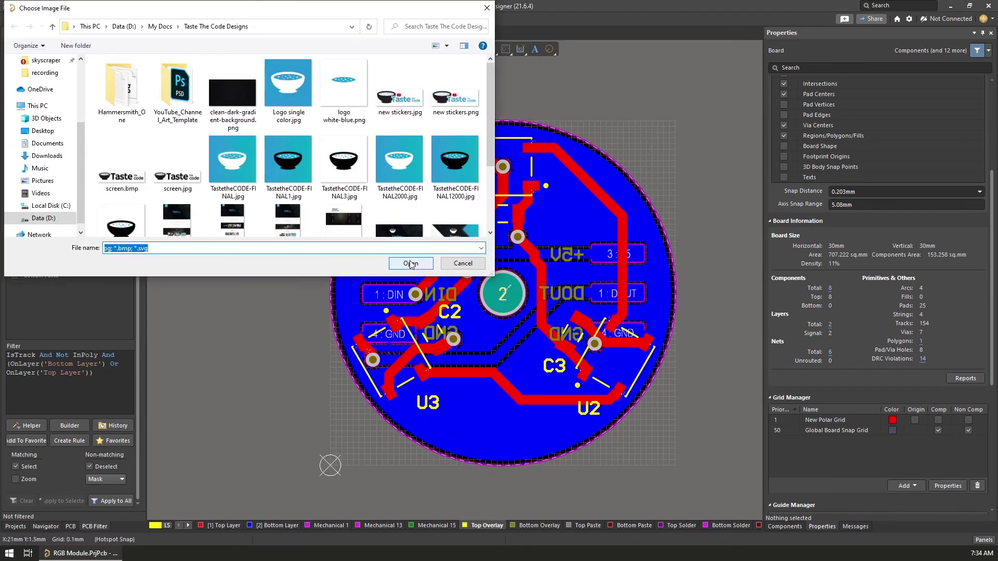
left_click(341, 160)
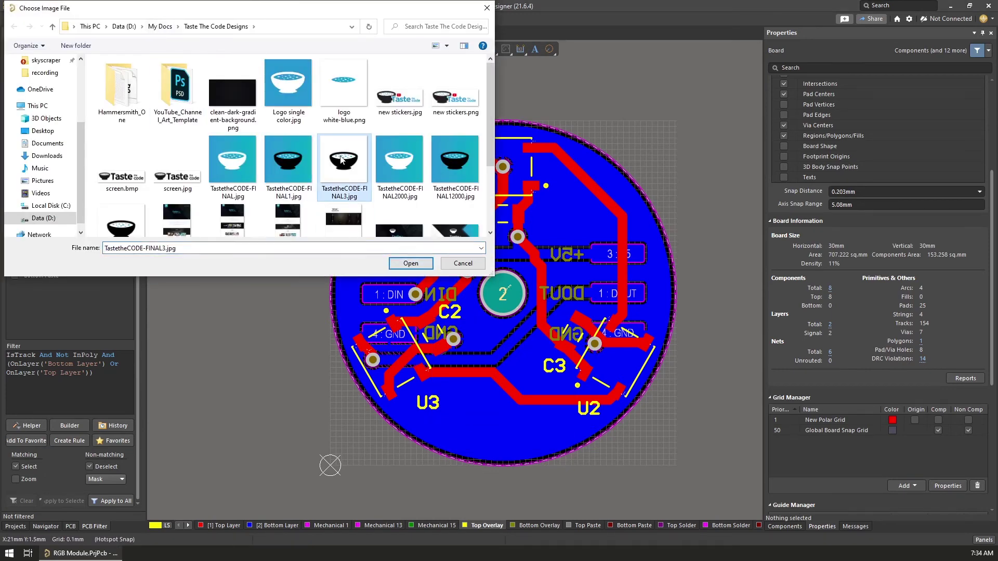
scroll(342, 160, "down", 1)
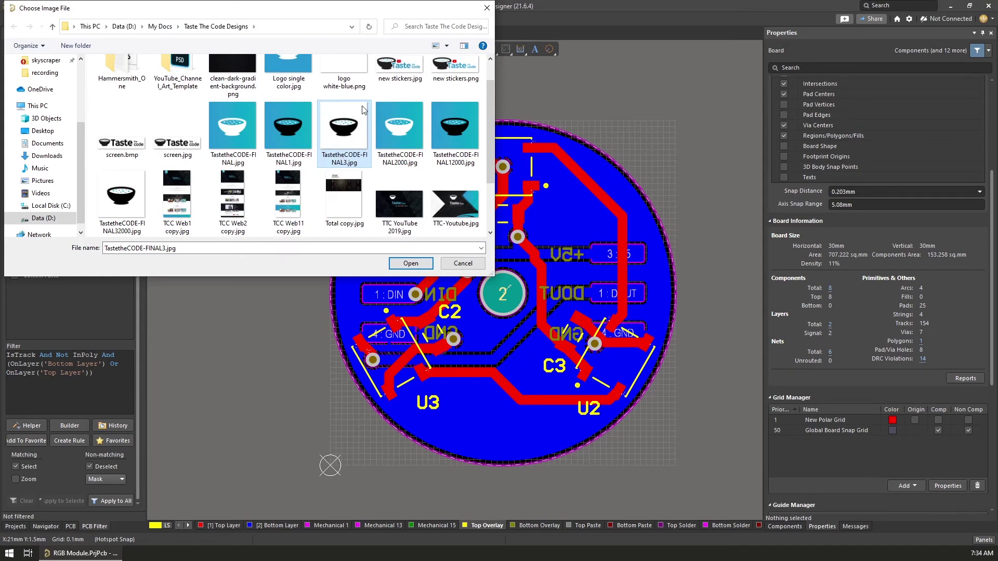
left_click(410, 264)
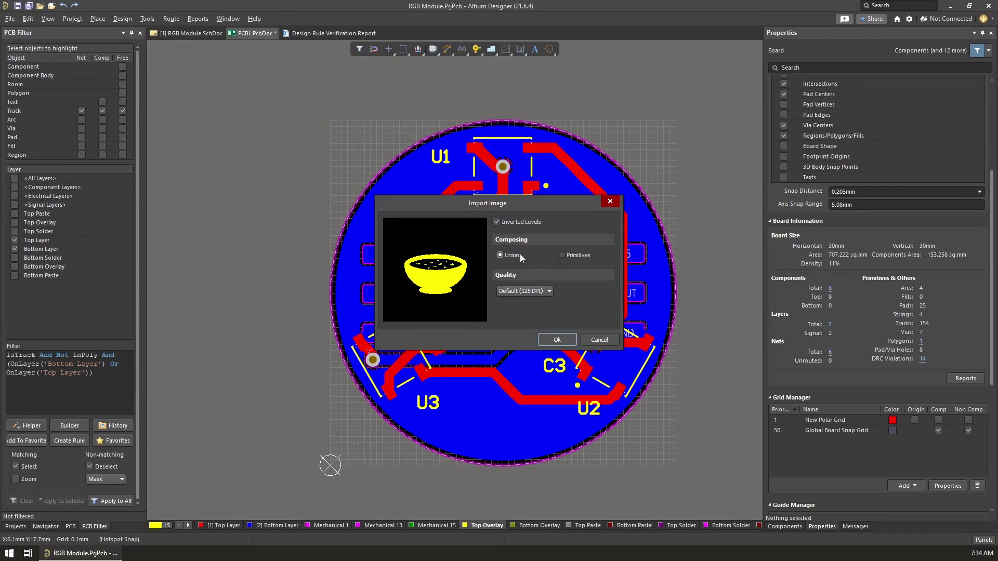
Step: Import the logo as a union at 300 DPI with inverted levels and move it down toward the board's lower edge
left_click(525, 292)
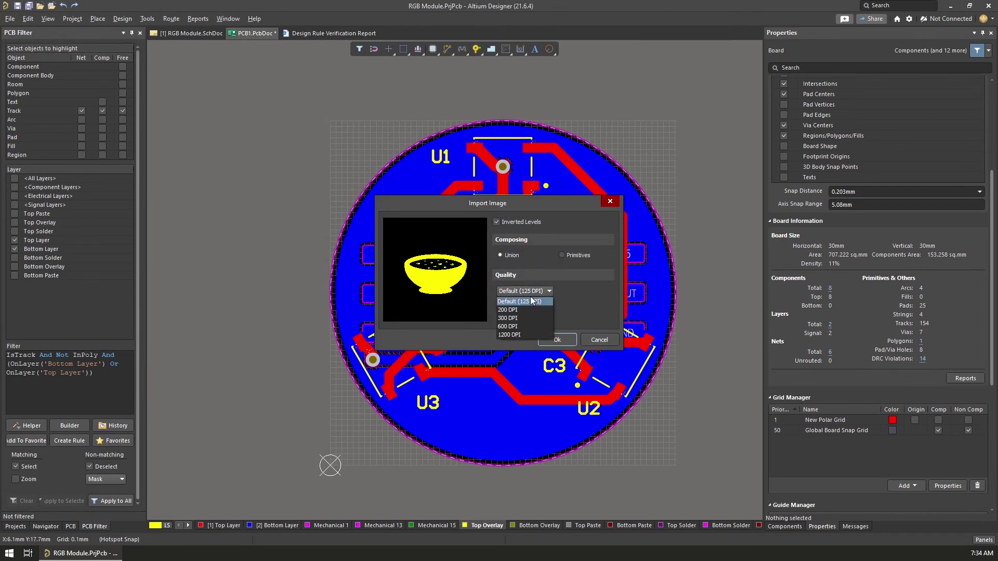
left_click(517, 320)
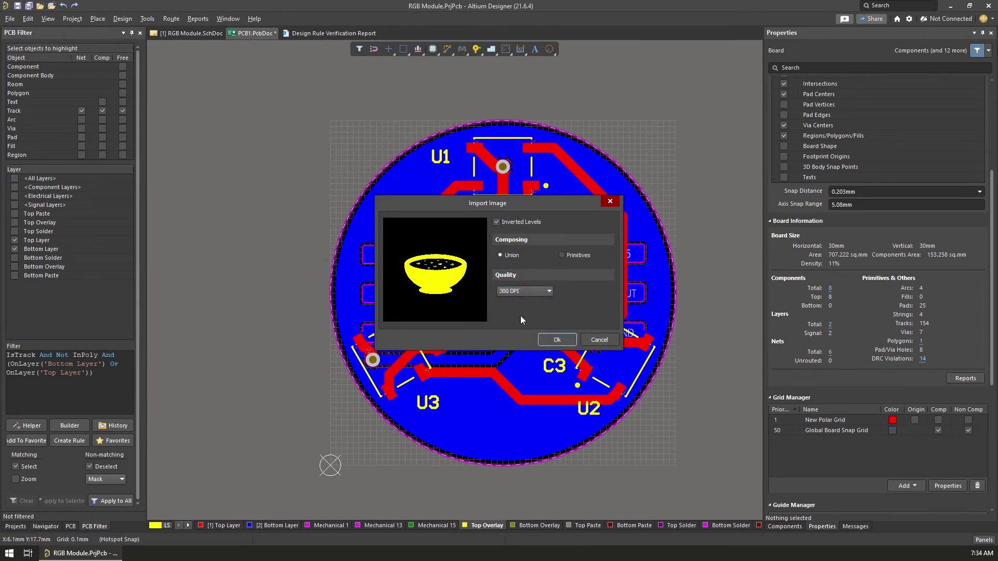
left_click(510, 223)
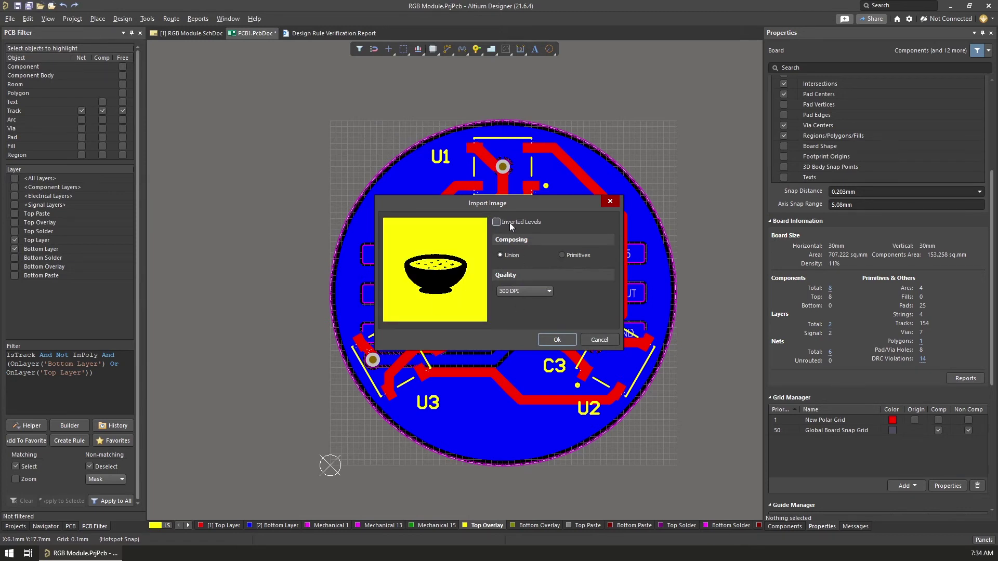
left_click(510, 223)
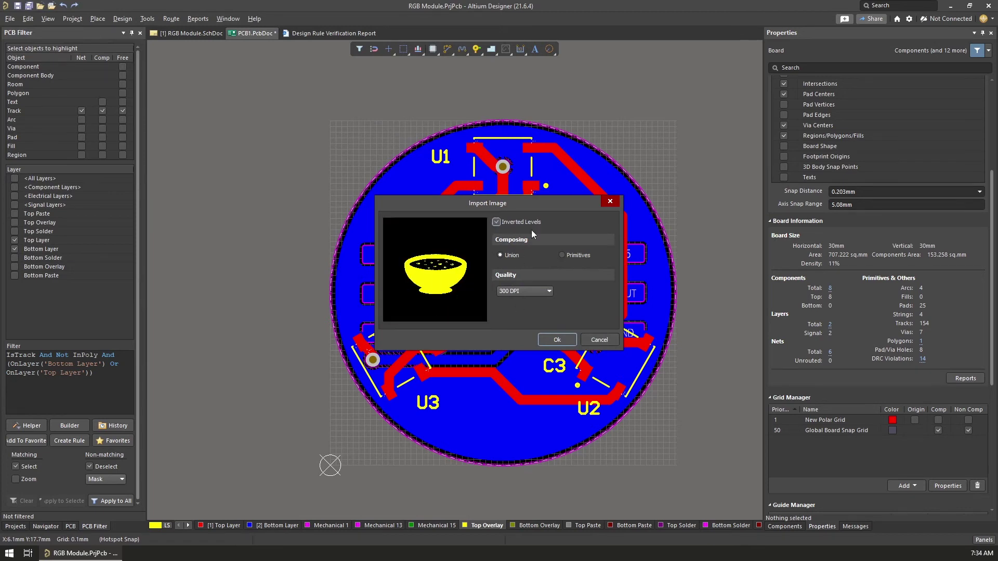
left_click(557, 340)
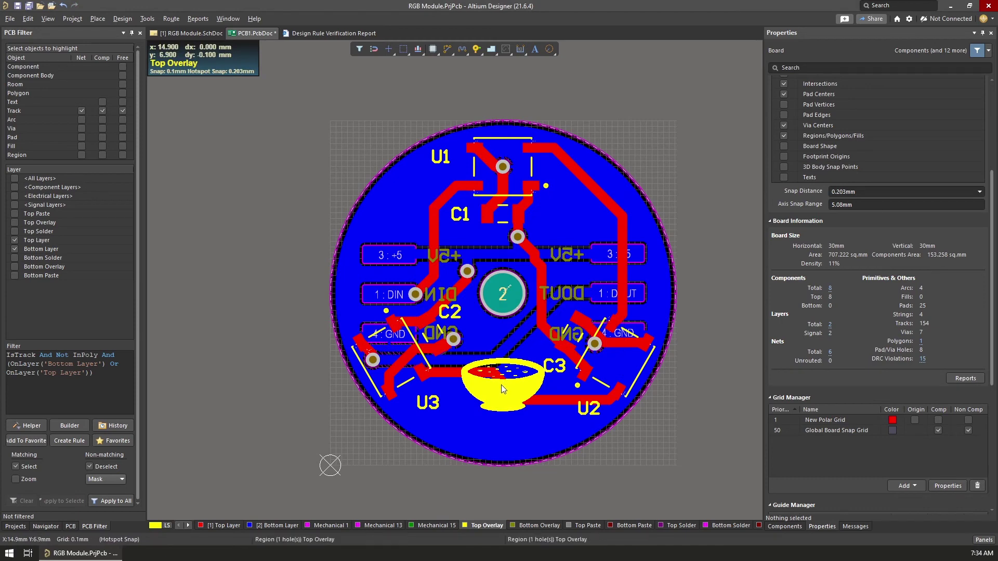
left_click_drag(501, 384, 503, 405)
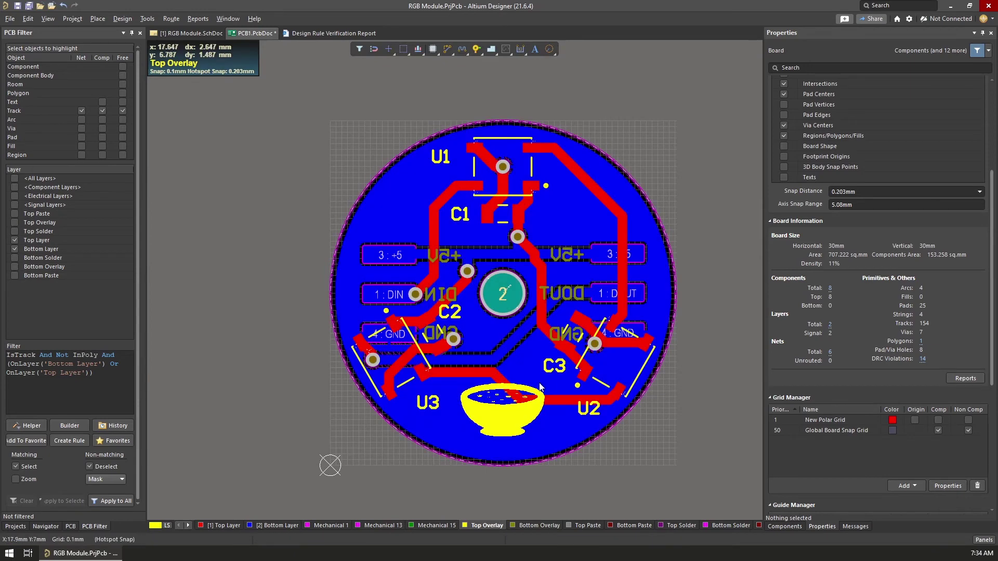
Step: Place centred, mirrored 1 mm Bottom Overlay text below the centre hole reading "tastethecode.com", "RGB Module v0.2" and "Altium Designer" on three lines
left_click(102, 21)
left_click(102, 21)
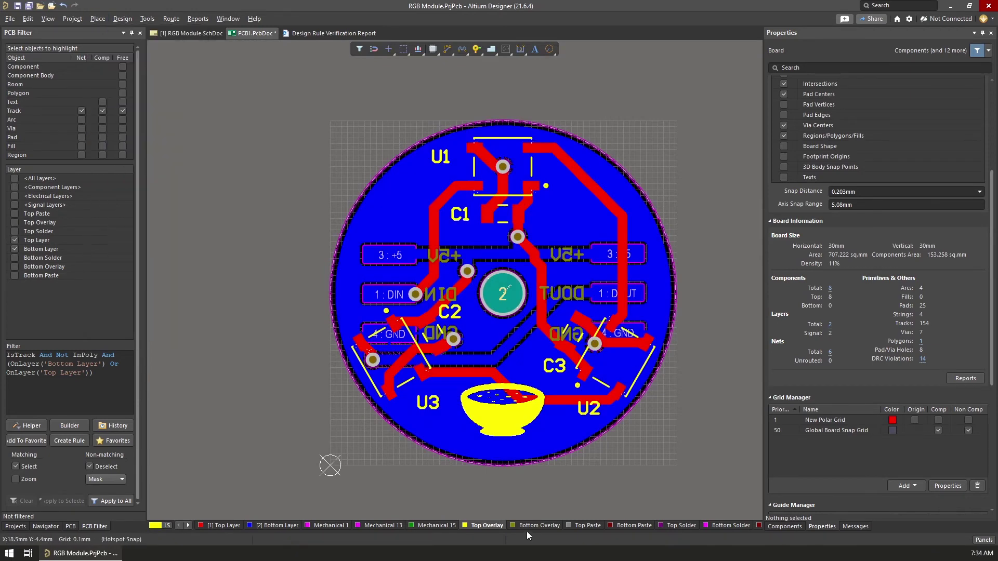
left_click(101, 21)
left_click(112, 121)
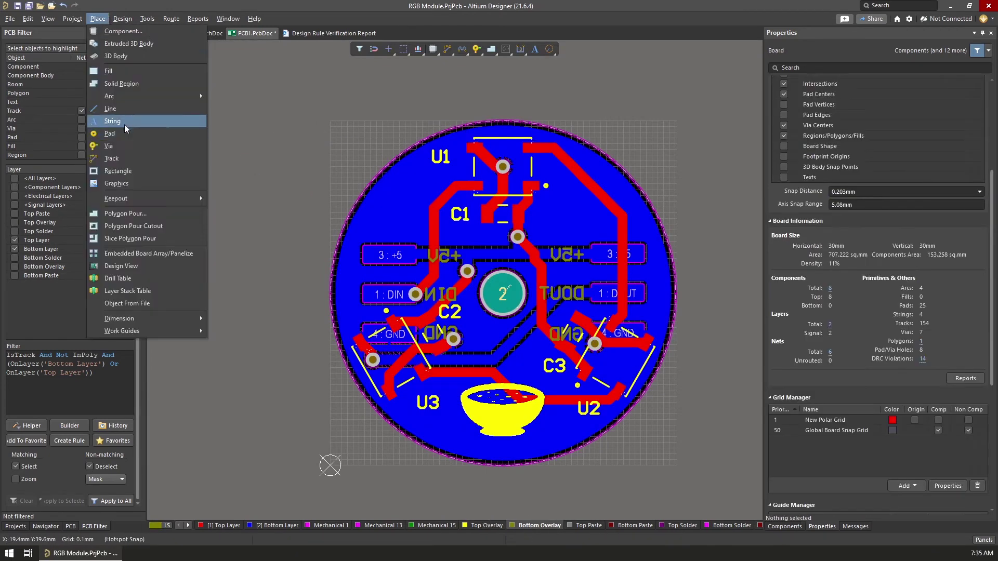
left_click(125, 126)
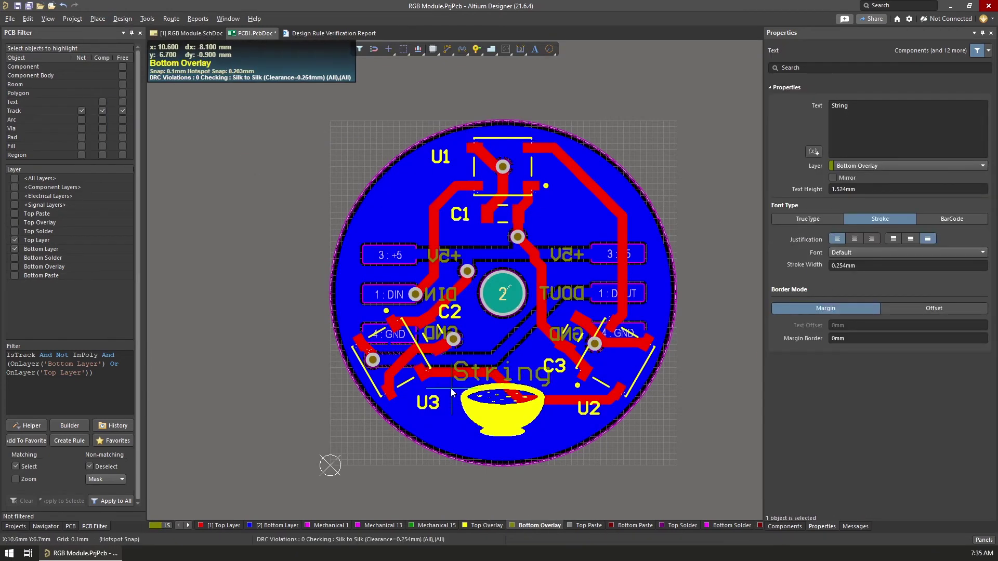
key("Tab")
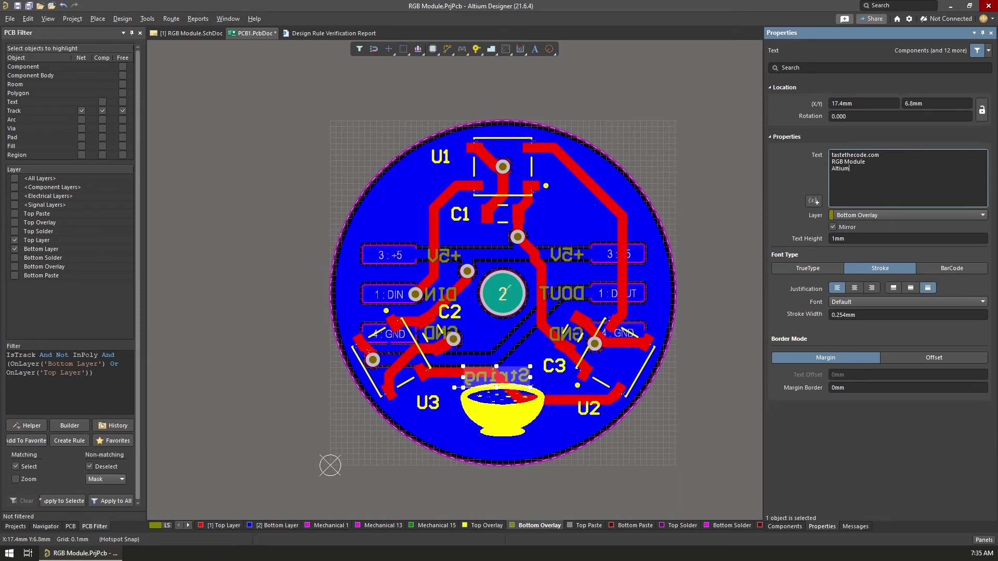
left_click(856, 288)
left_click_drag(447, 364, 504, 429)
left_click(867, 162)
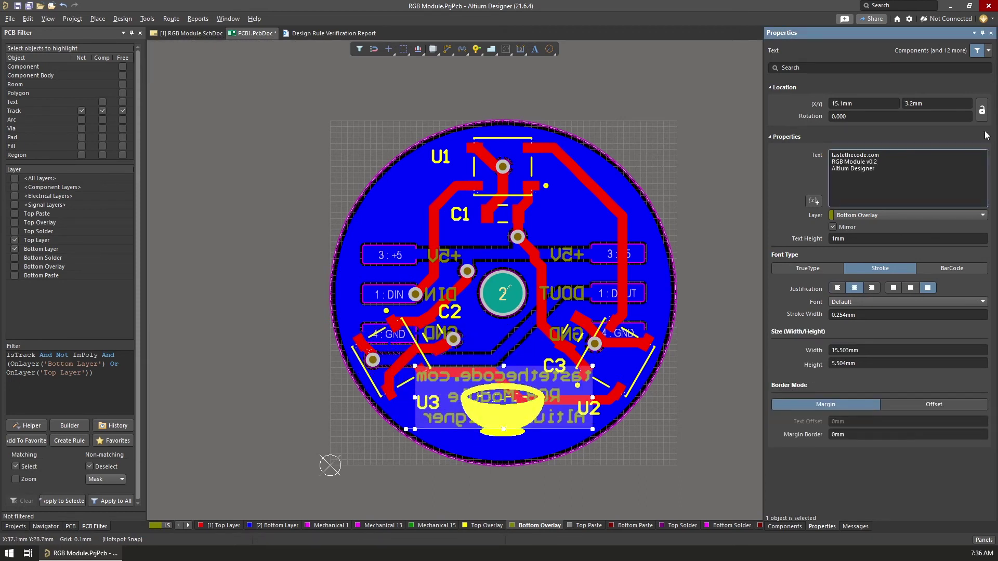
left_click(869, 239)
type("3")
left_click(506, 321)
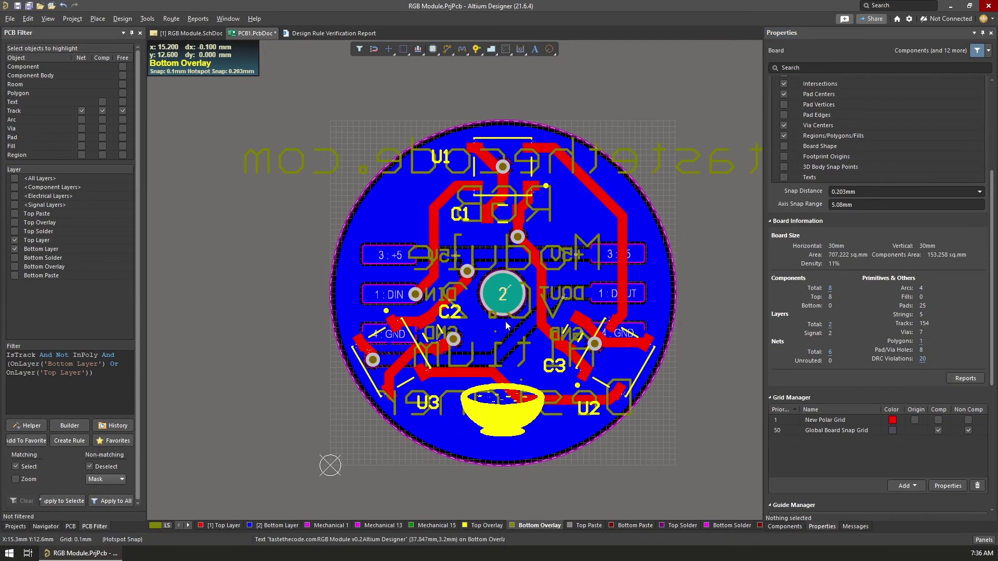
key("ctrl+z")
left_click(707, 401)
Step: Inspect the board in 3D, checking the overlay text on the underside and turning the board around
key("3")
right_click_drag(576, 333, 662, 330, "shift")
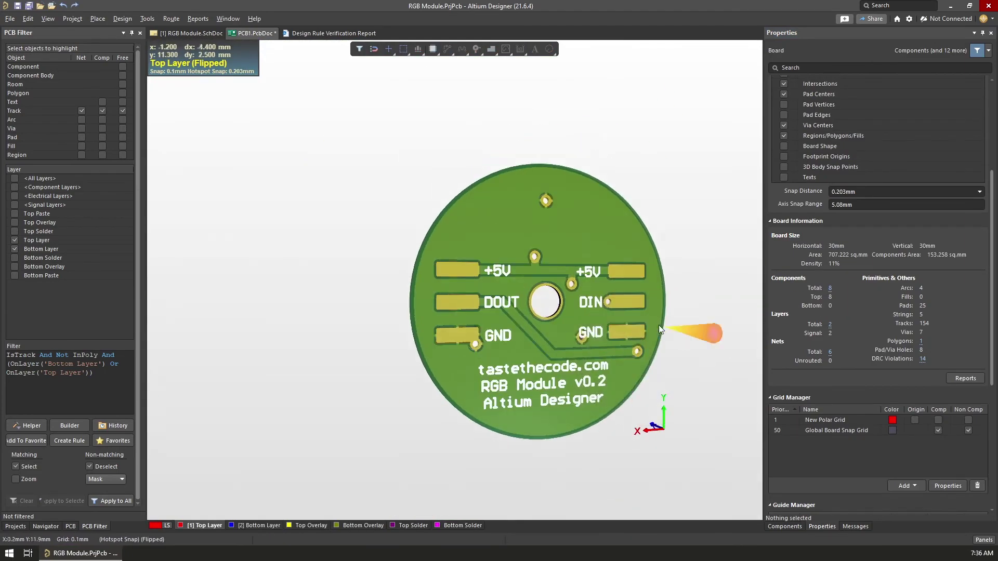
right_click_drag(577, 294, 489, 280, "shift")
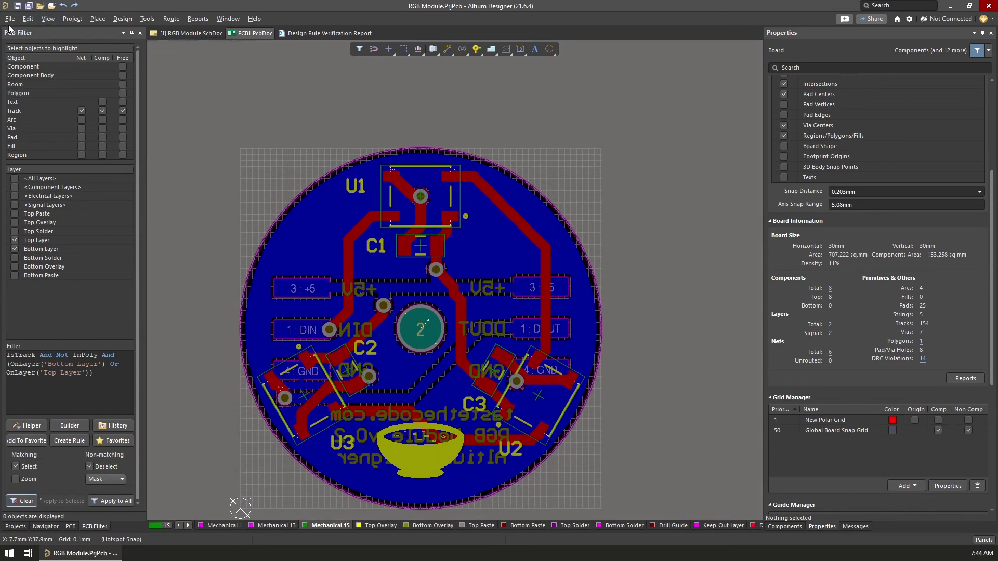
Step: Generate the board's Gerber fabrication files in inches with the 2:3 format, choosing the layers to plot, and check the project's output files
left_click(10, 19)
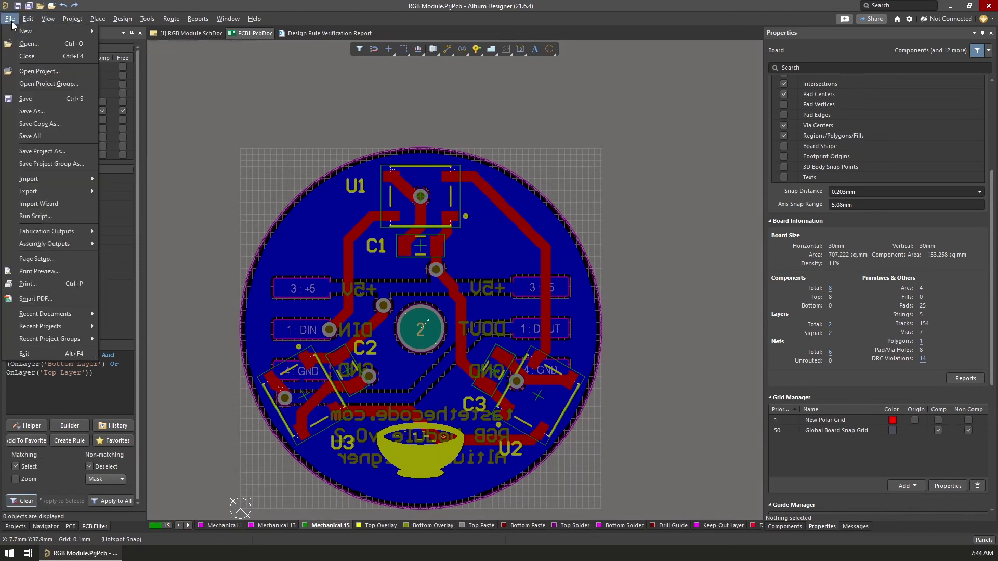
mouse_move(54, 236)
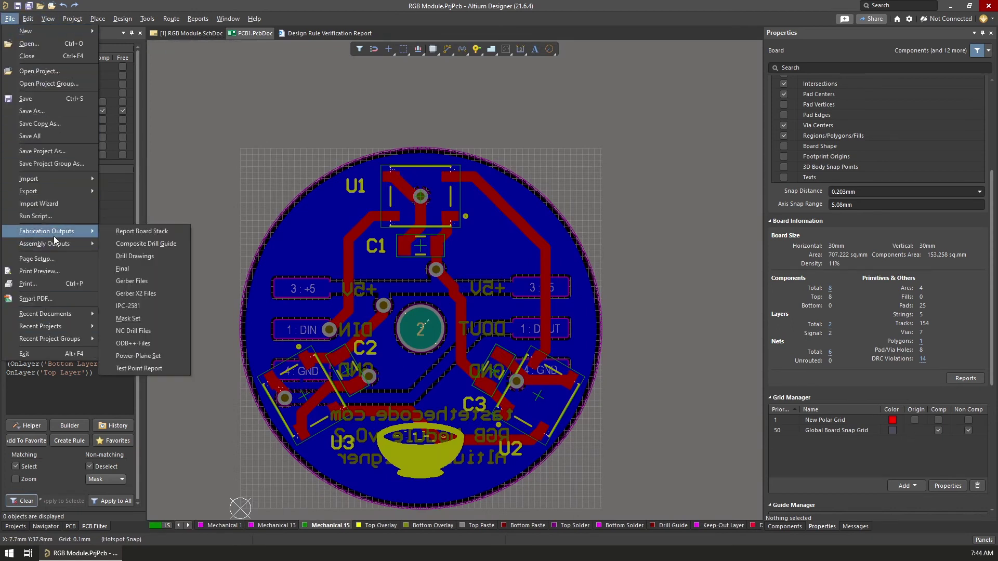
left_click(133, 280)
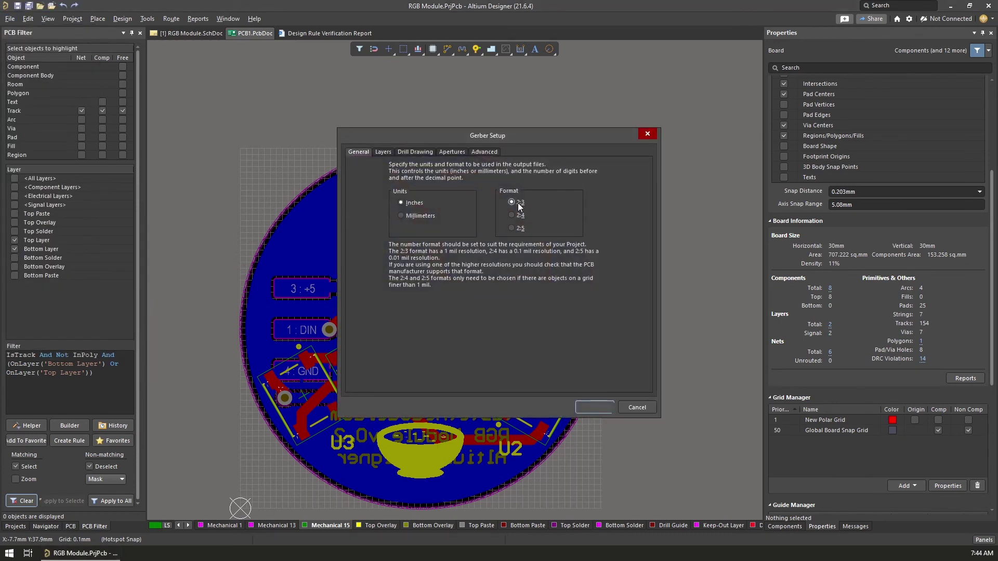
left_click(383, 152)
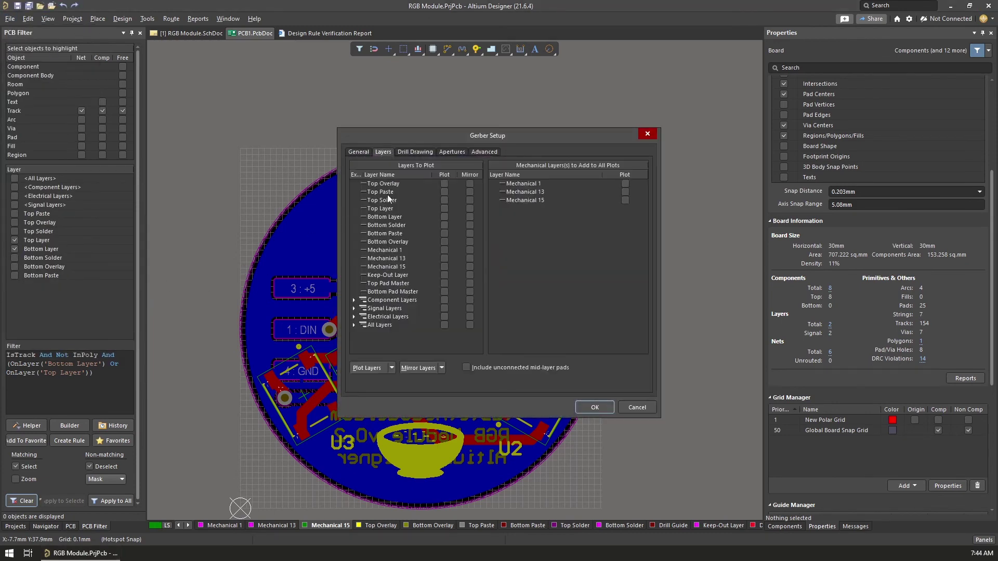
left_click(391, 367)
left_click(594, 408)
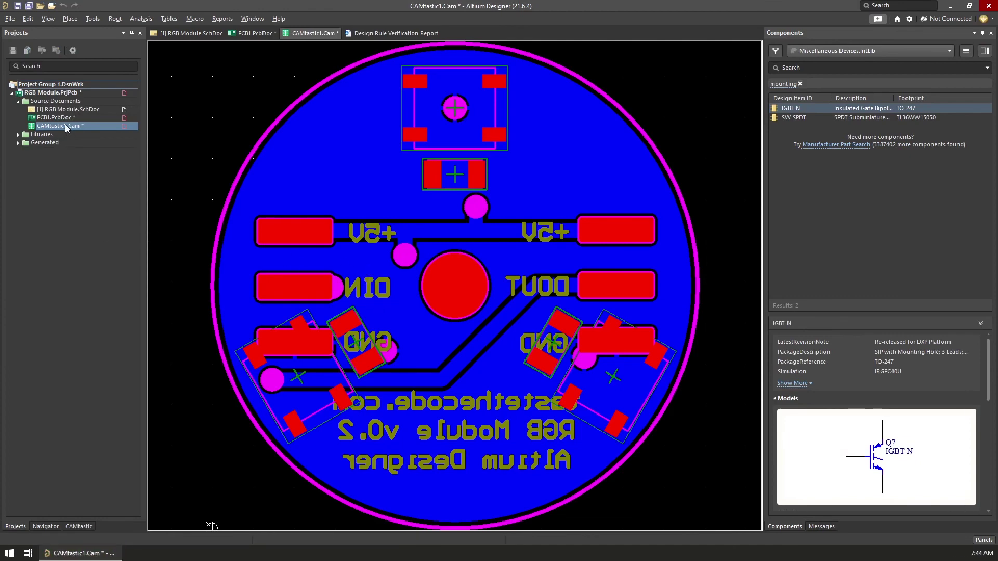
left_click(19, 143)
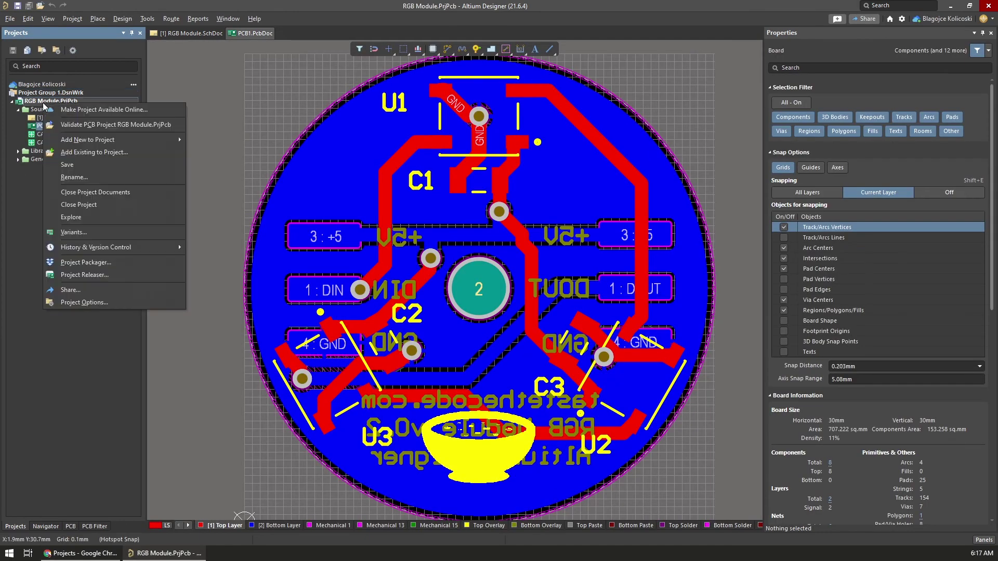
Step: Make the RGB Module project available online with the description "Getting started with Altium Designer" and version control turned off
left_click(78, 112)
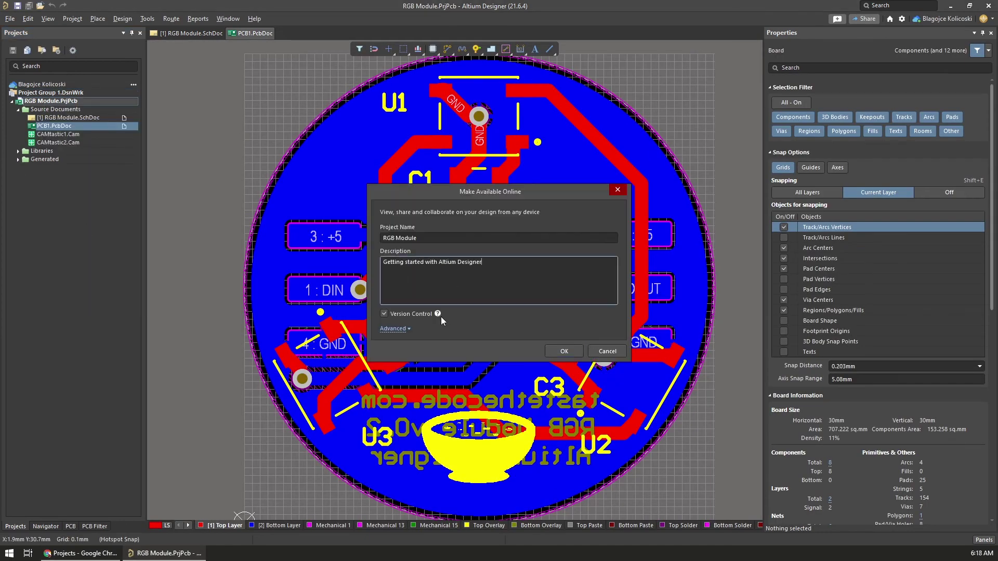
left_click(394, 329)
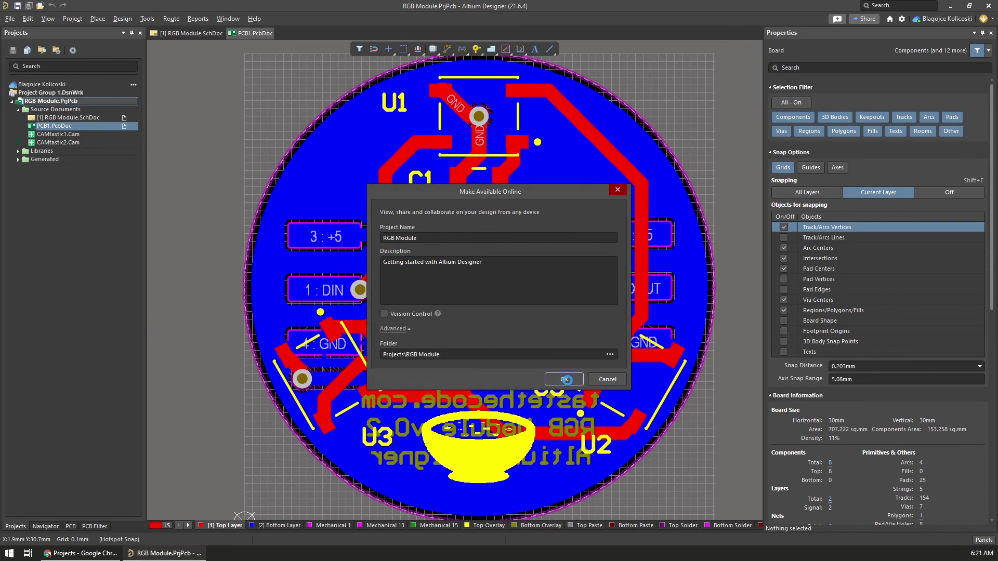
left_click(567, 380)
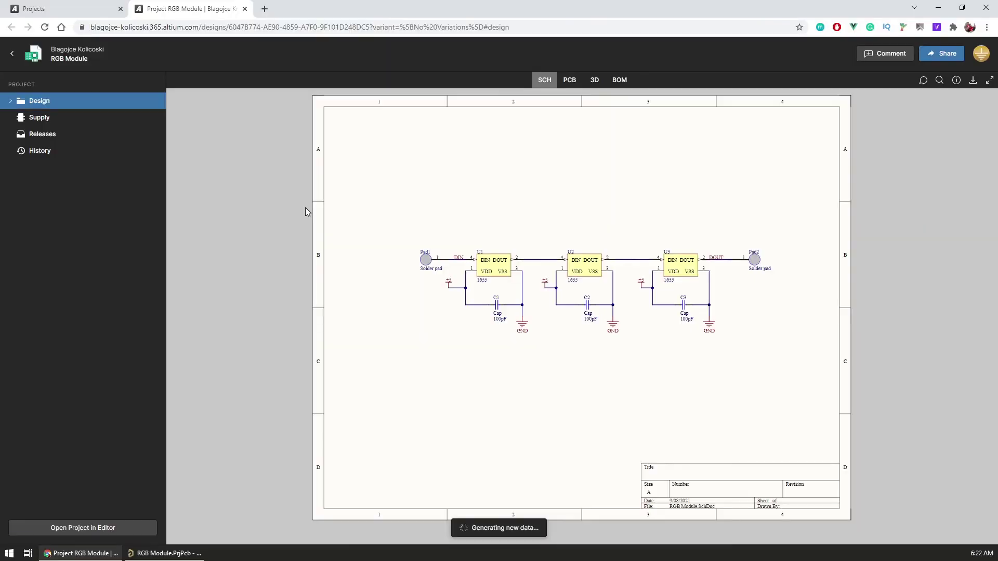
Step: Review the shared project's PCB, 3D and schematic views in the Altium 365 browser workspace, tilting the 3D board
left_click(570, 81)
left_click(597, 83)
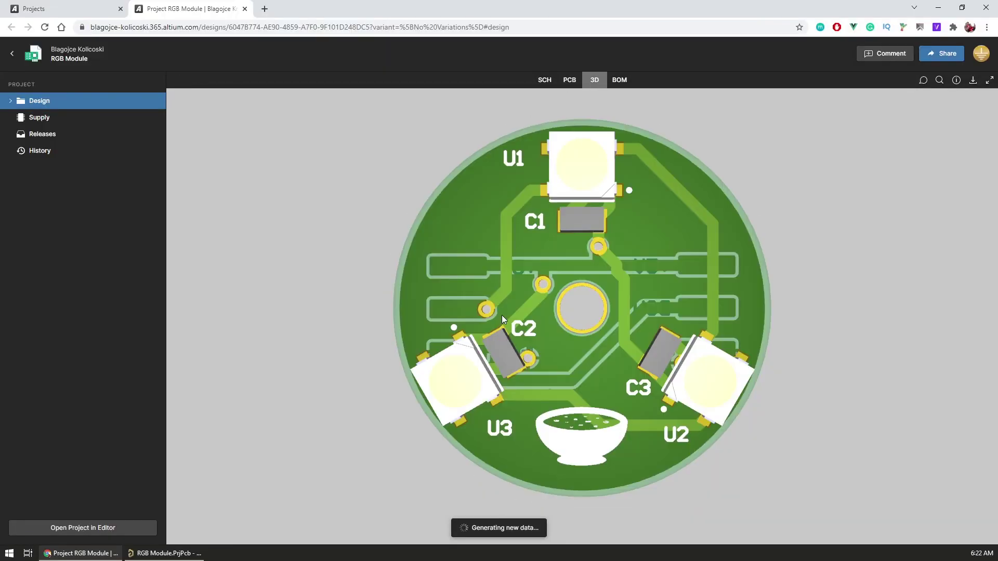
left_click_drag(501, 315, 586, 126)
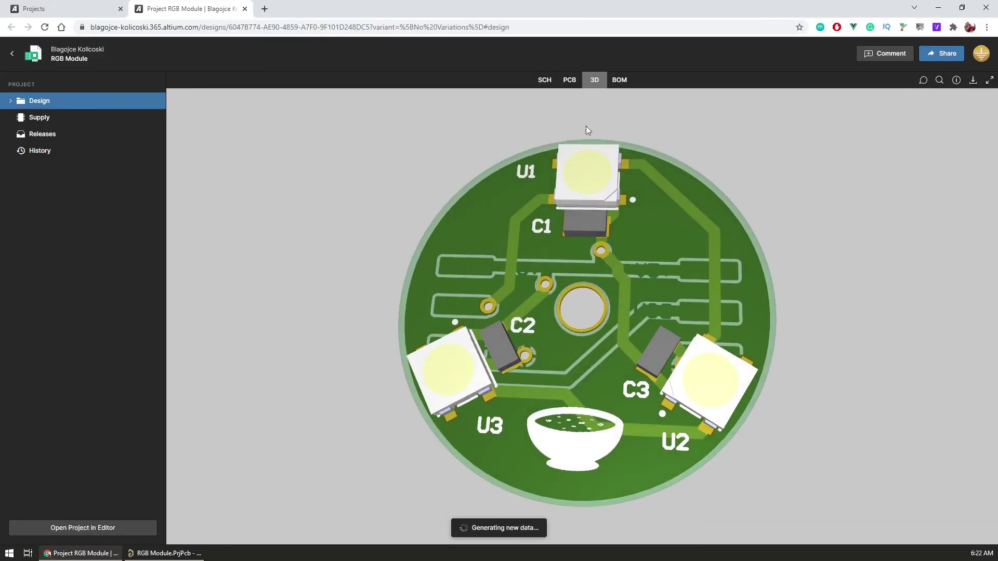
left_click(545, 80)
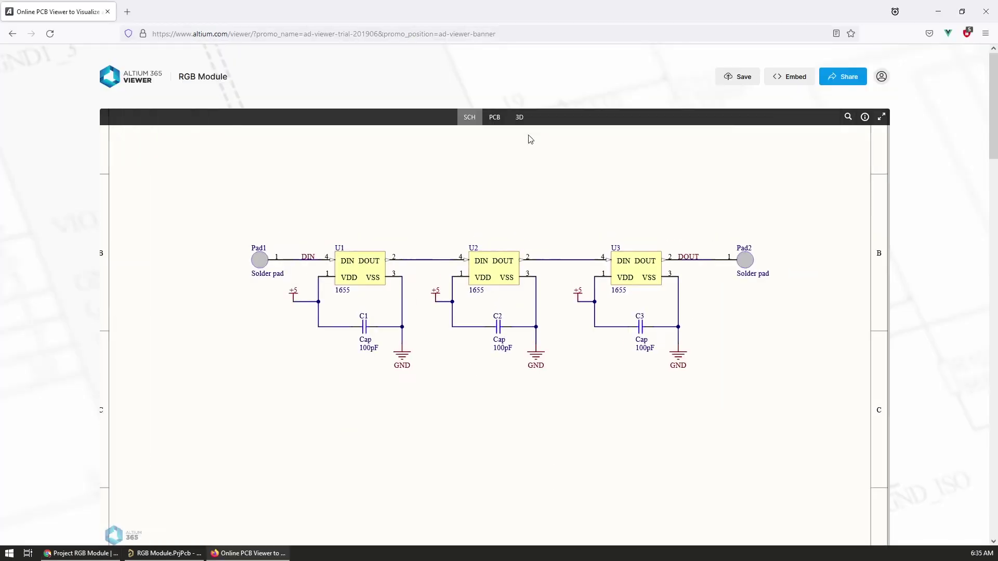
Step: Examine the RGB Module's PCB and rotatable 3D views, design info and page options in the online Altium 365 Viewer
left_click(495, 117)
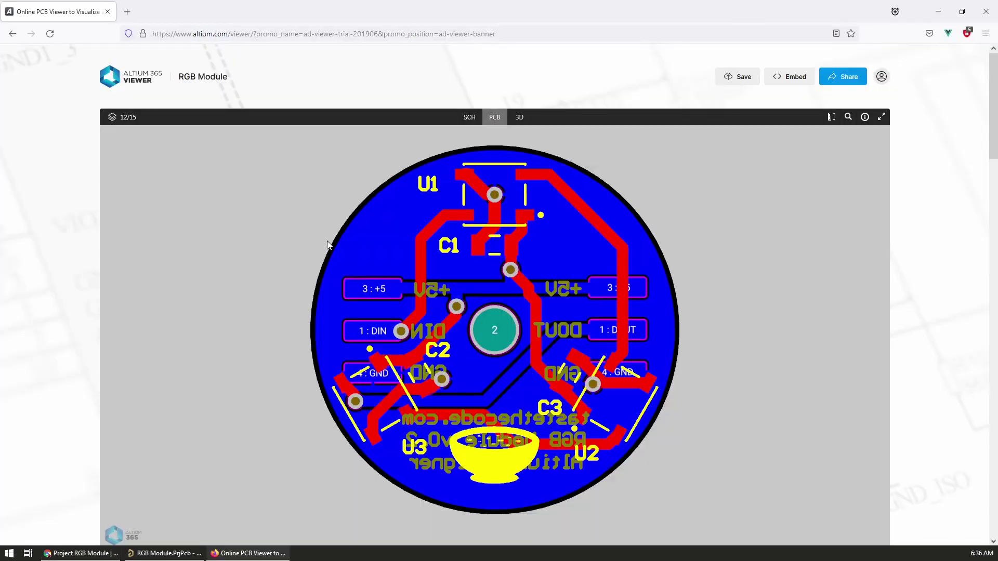
left_click(521, 115)
left_click_drag(405, 357, 681, 316)
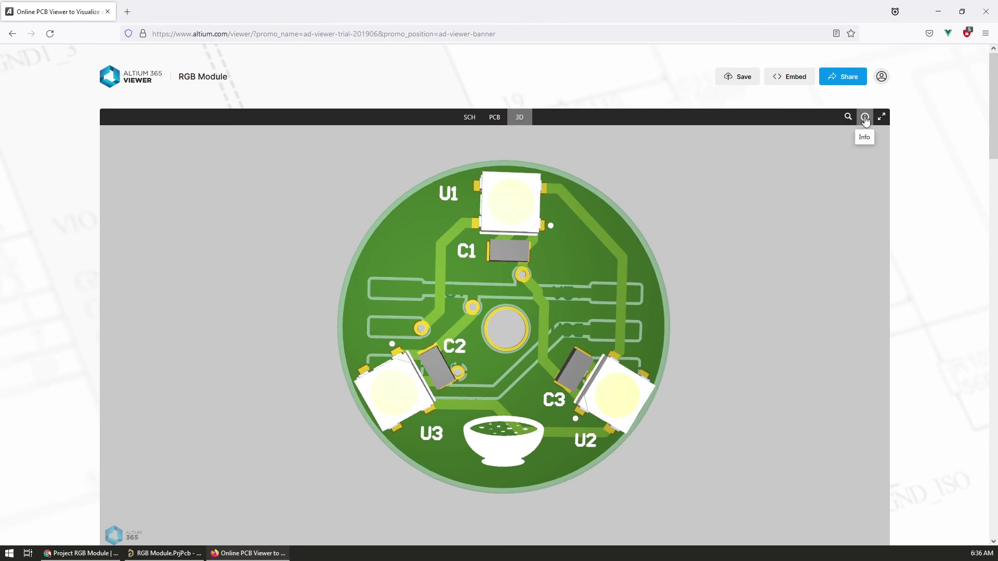
left_click(865, 118)
left_click(865, 118)
scroll(920, 217, "down", 2)
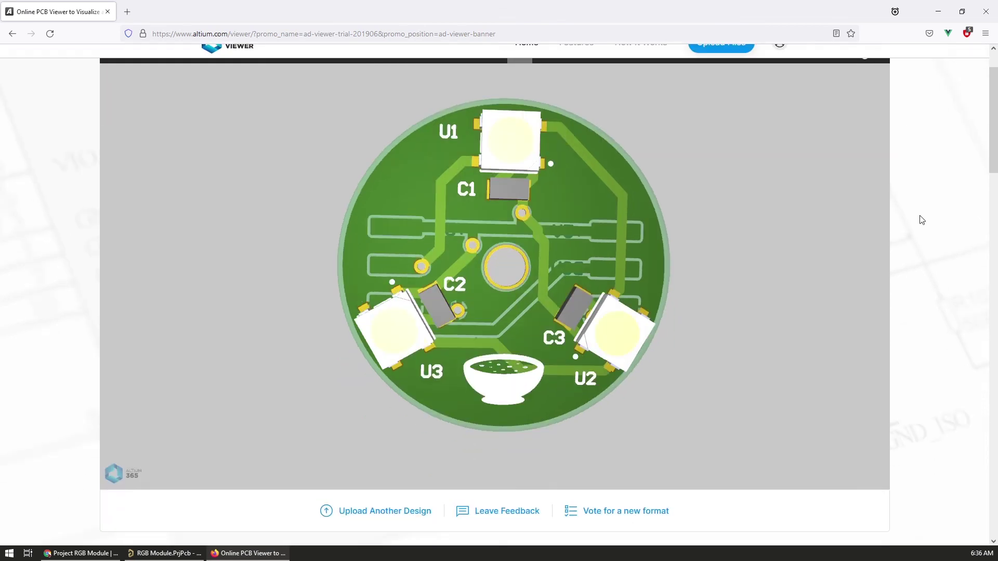
scroll(921, 220, "up", 2)
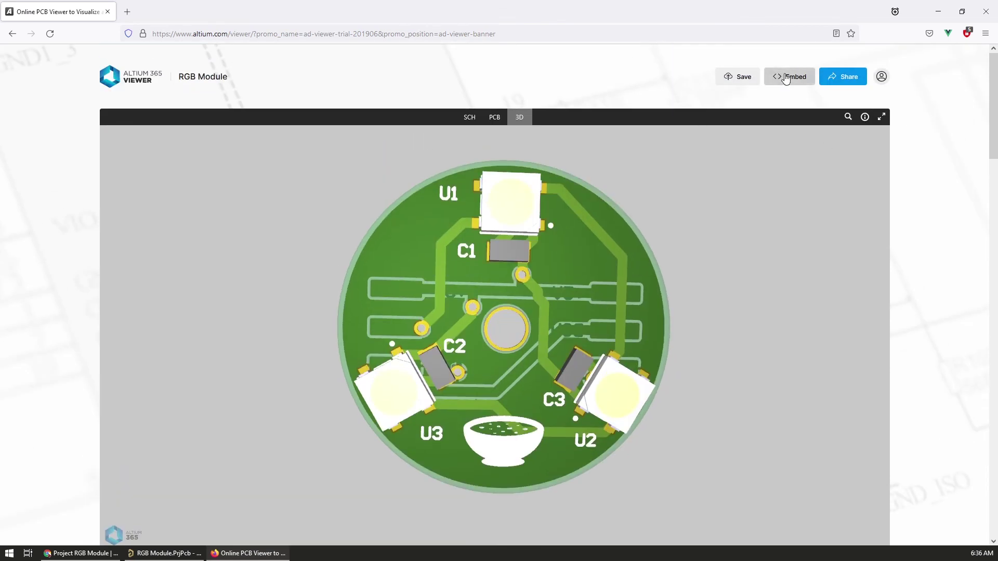